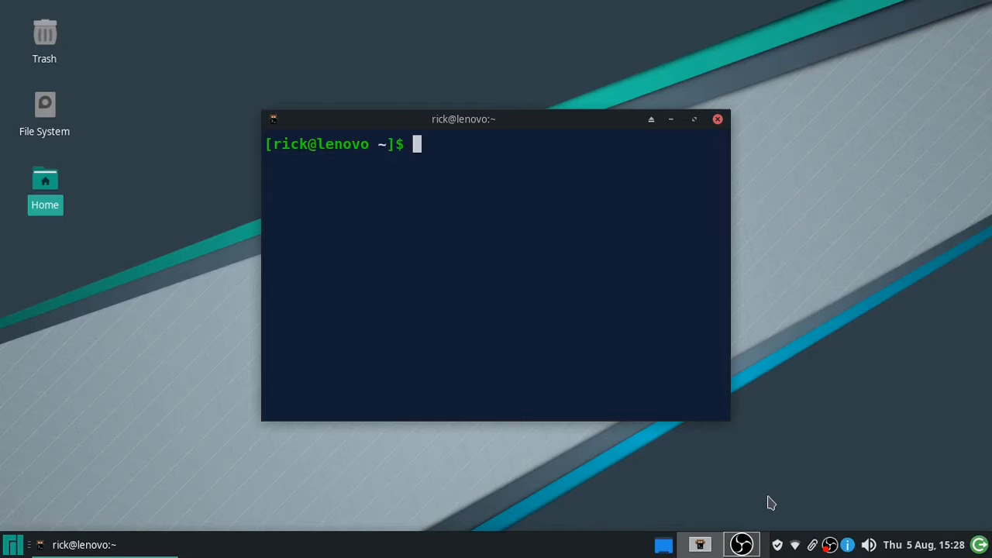
# - Maximise the kitty window, then run htop to view running processes and quit it
pyautogui.hotkey('alt', 'F10')
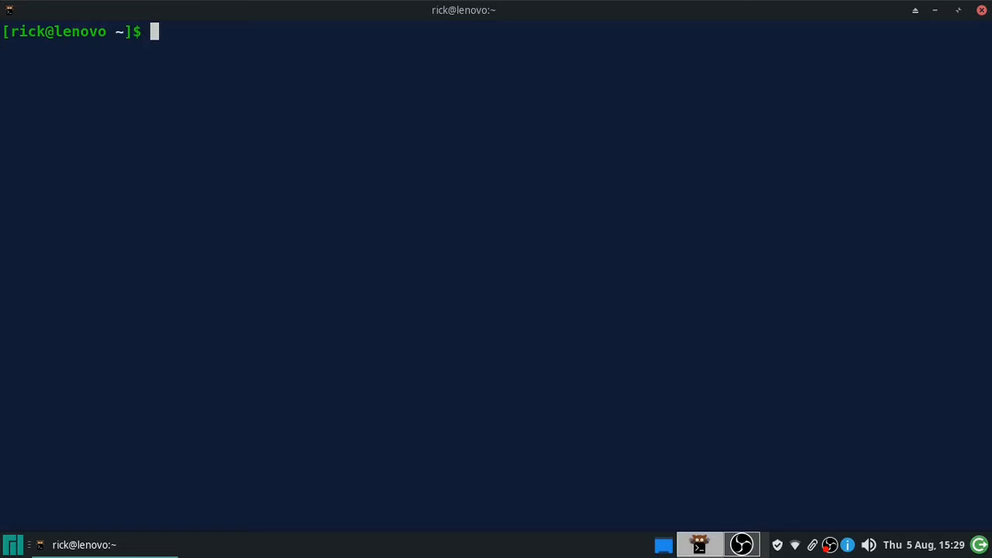
pyautogui.write('htop')
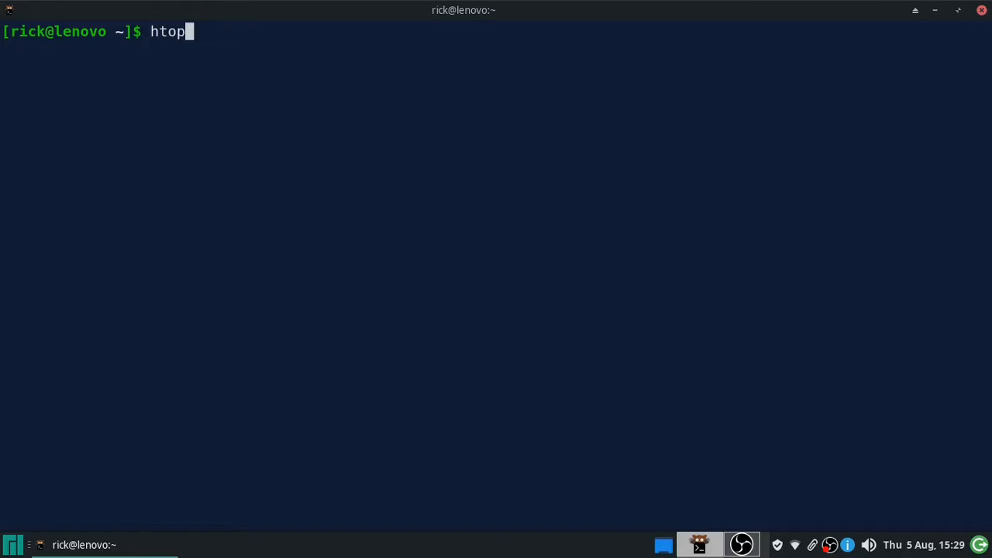
pyautogui.press('Return')
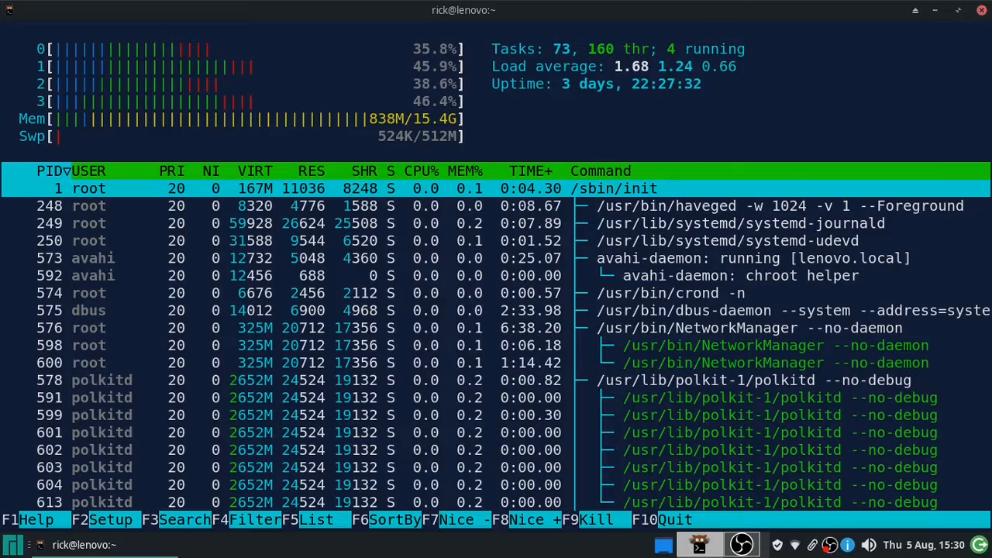
pyautogui.press('F10')
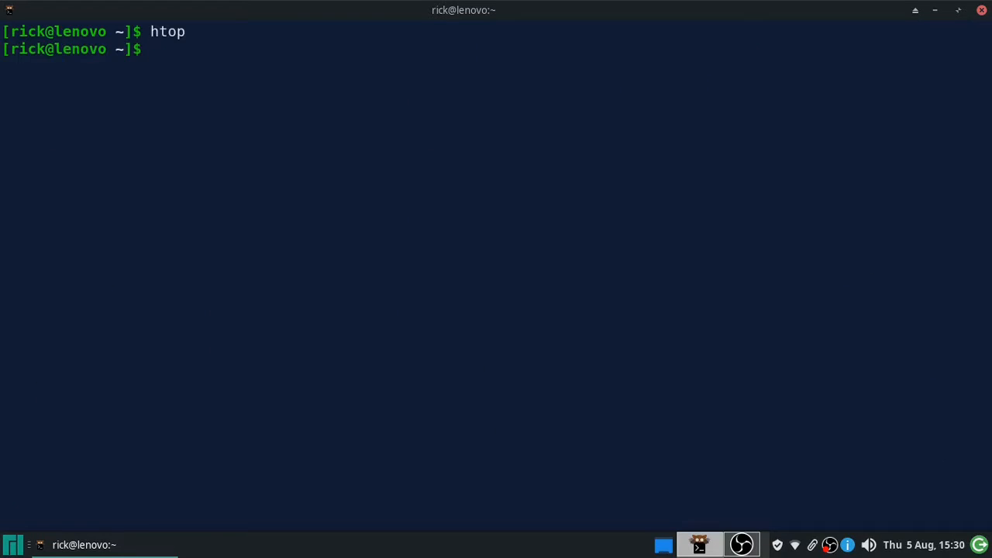
# - Run fastfetch and uname -rs to show system info and kernel release, then close kitty
pyautogui.write('fastfetch')
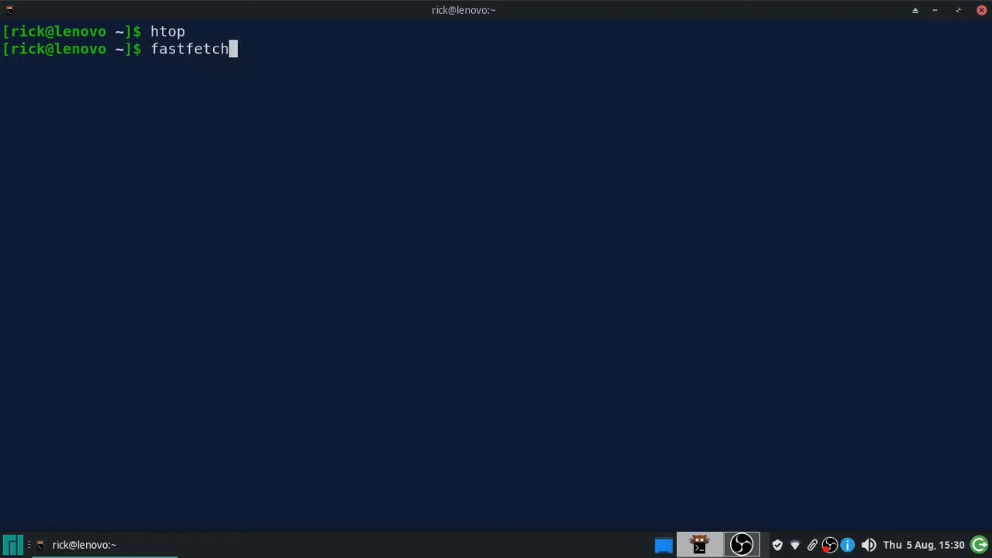
pyautogui.press('Return')
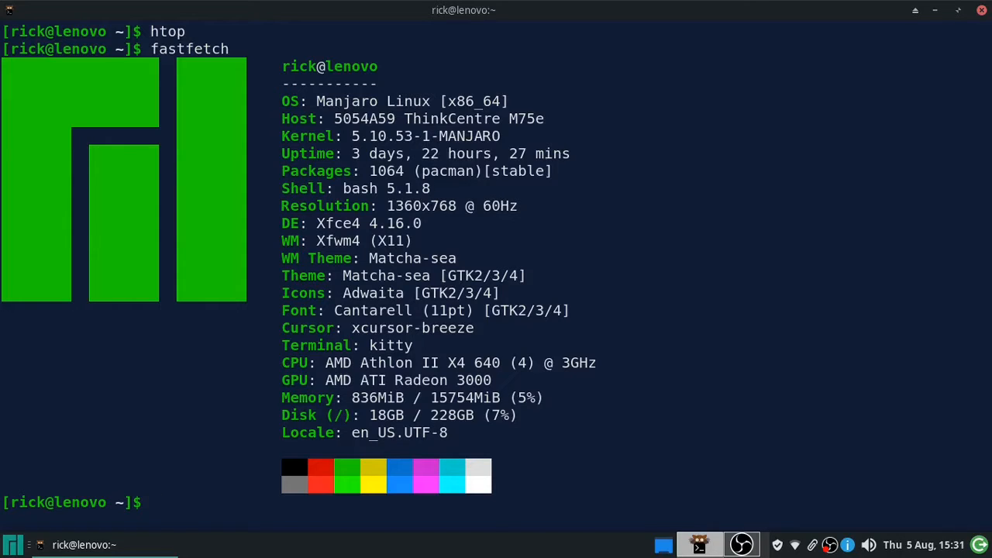
pyautogui.write('uname -rs')
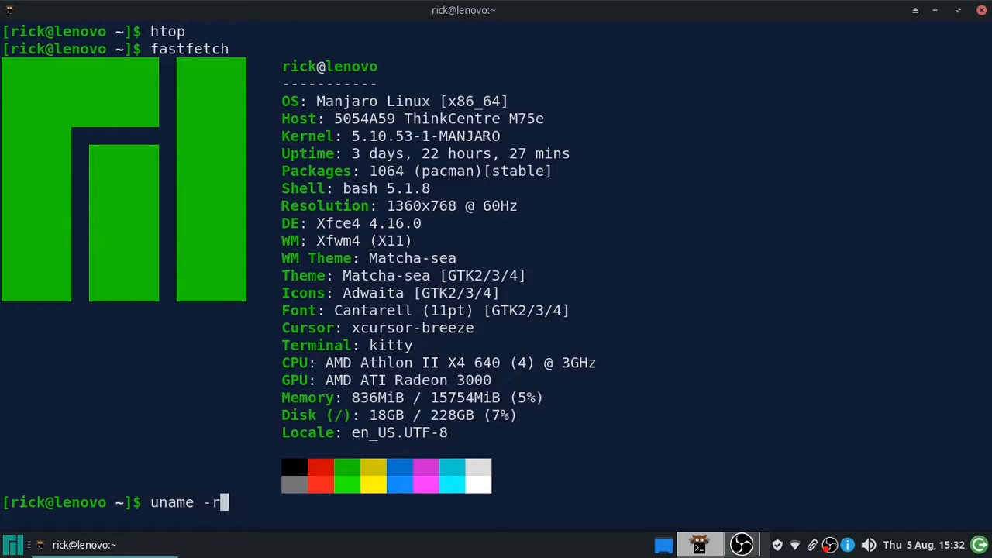
pyautogui.press('Return')
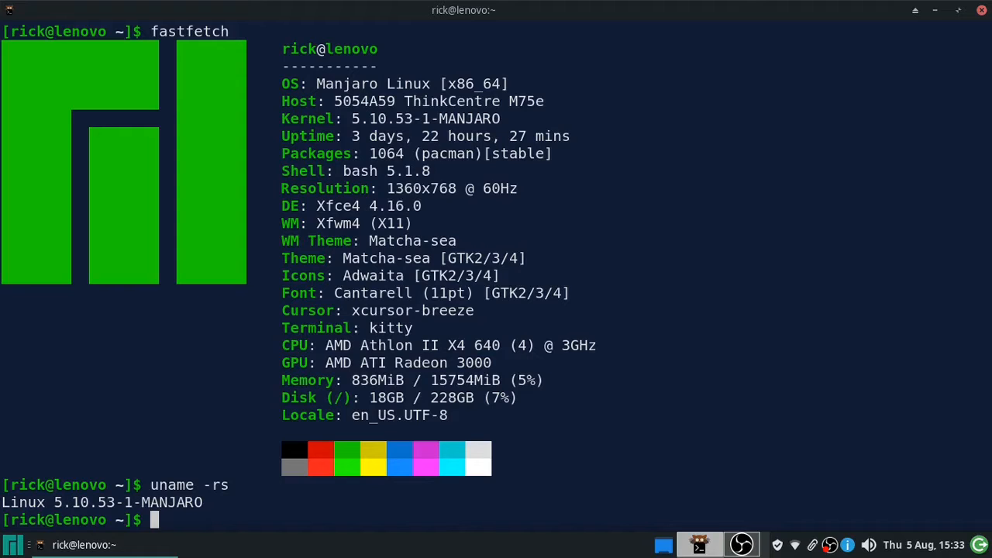
pyautogui.hotkey('ctrl', 'd')
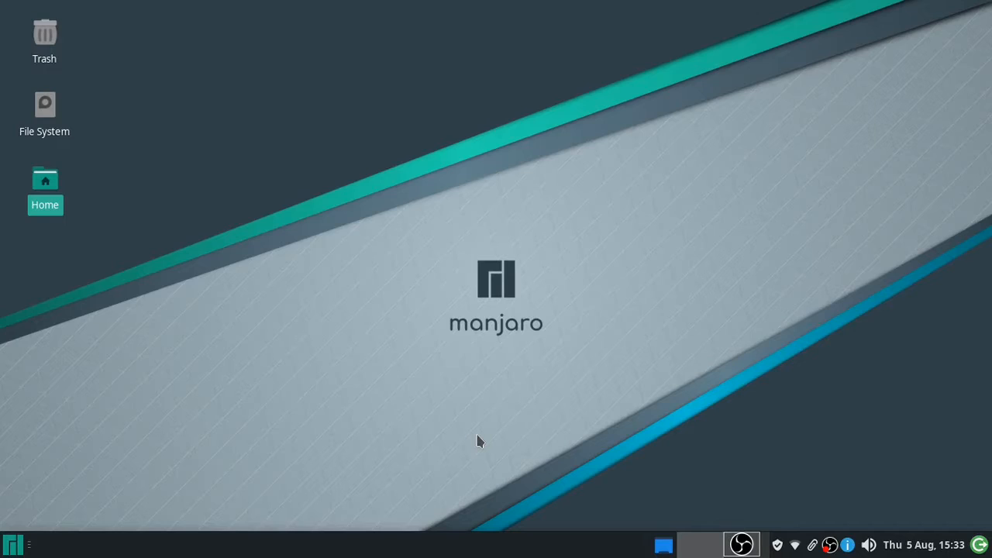
# - Open the Whisker menu, cancel the Log Out dialog, and reopen the menu
pyautogui.press('super')
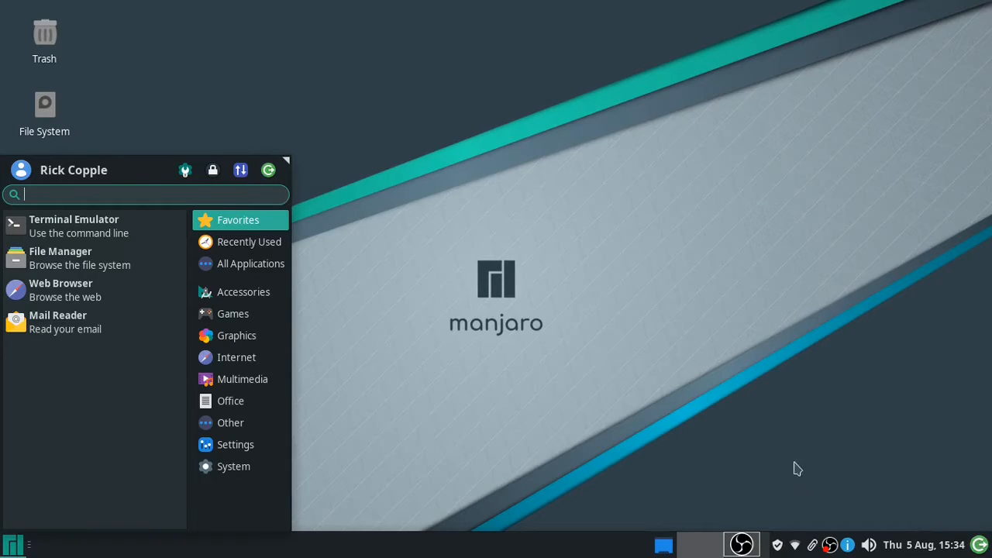
pyautogui.click(980, 545)
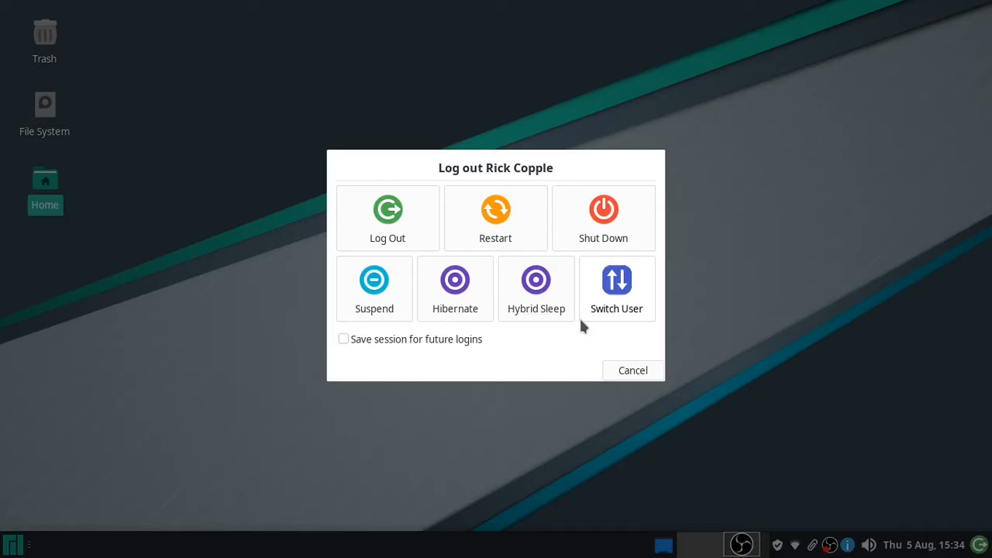
pyautogui.click(633, 370)
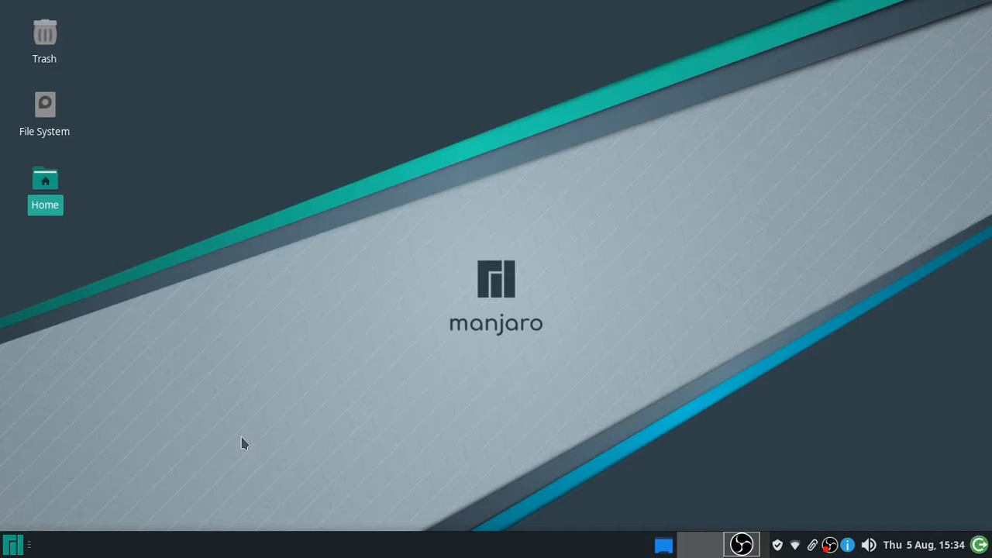
pyautogui.press('super')
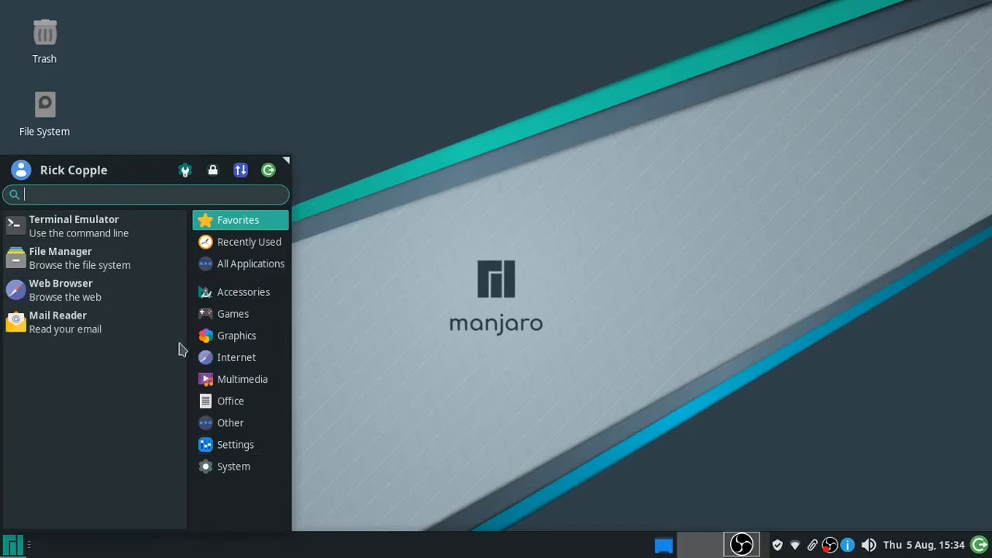
# - Open the Appearance settings from the Settings Manager in the Whisker menu
pyautogui.click(186, 176)
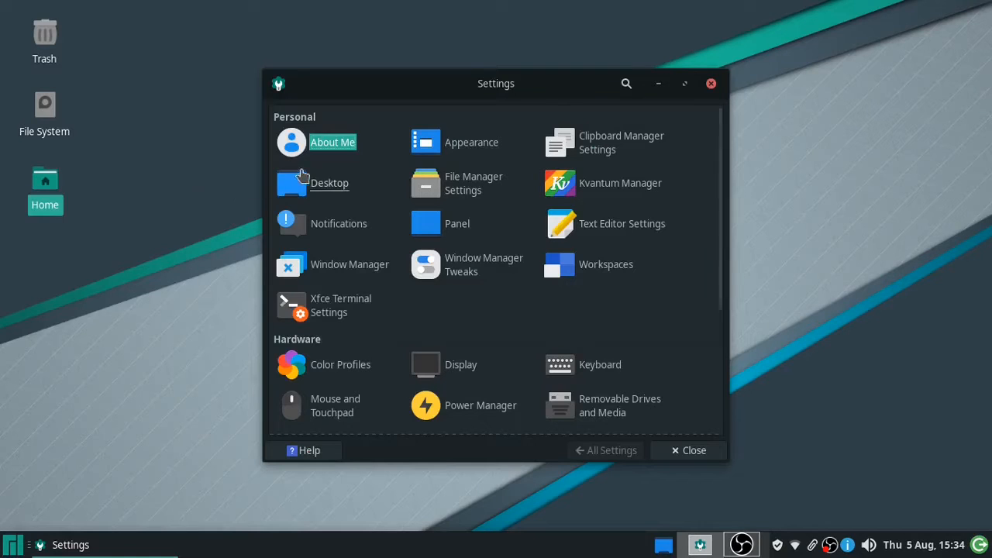
pyautogui.click(445, 147)
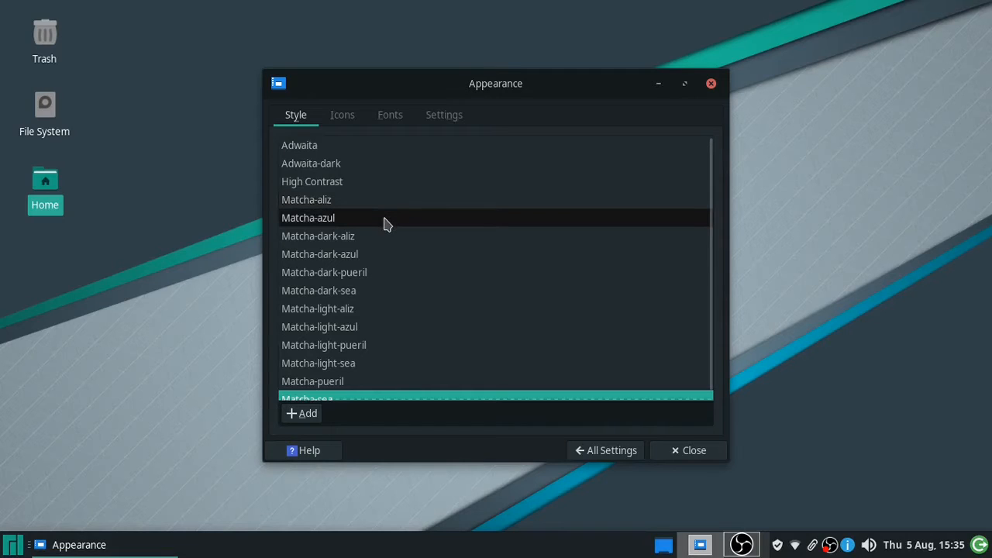
pyautogui.scroll(-1, 424, 249)
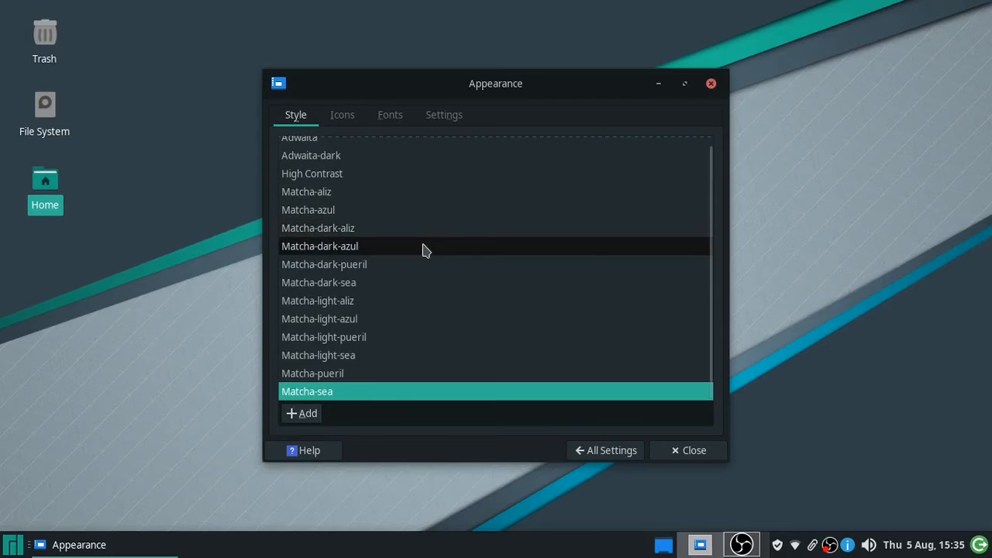
# - Preview Matcha-aliz, Matcha-azul, Matcha-dark-pueril and Matcha-light-sea, then settle back on Matcha-sea
pyautogui.click(329, 199)
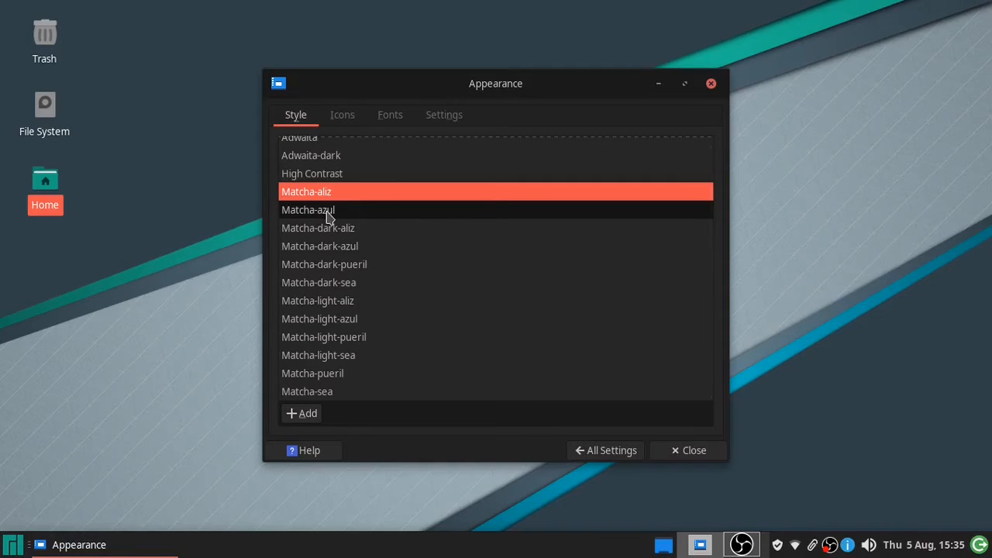
pyautogui.click(328, 213)
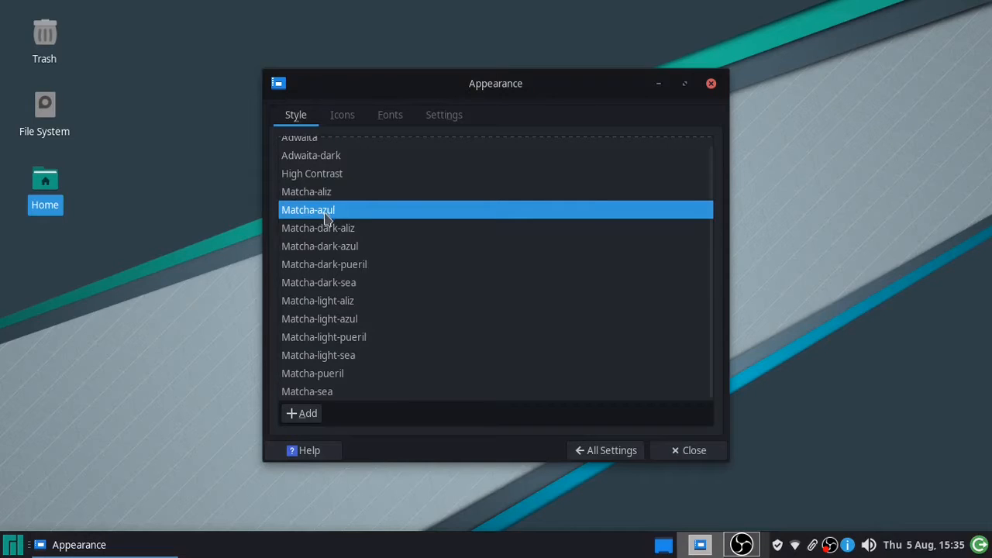
pyautogui.click(319, 265)
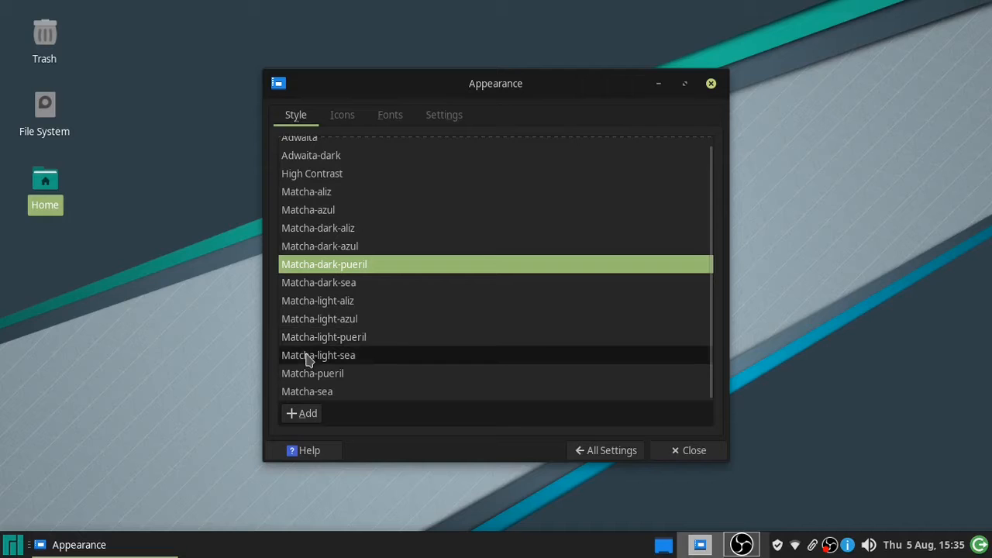
pyautogui.click(309, 358)
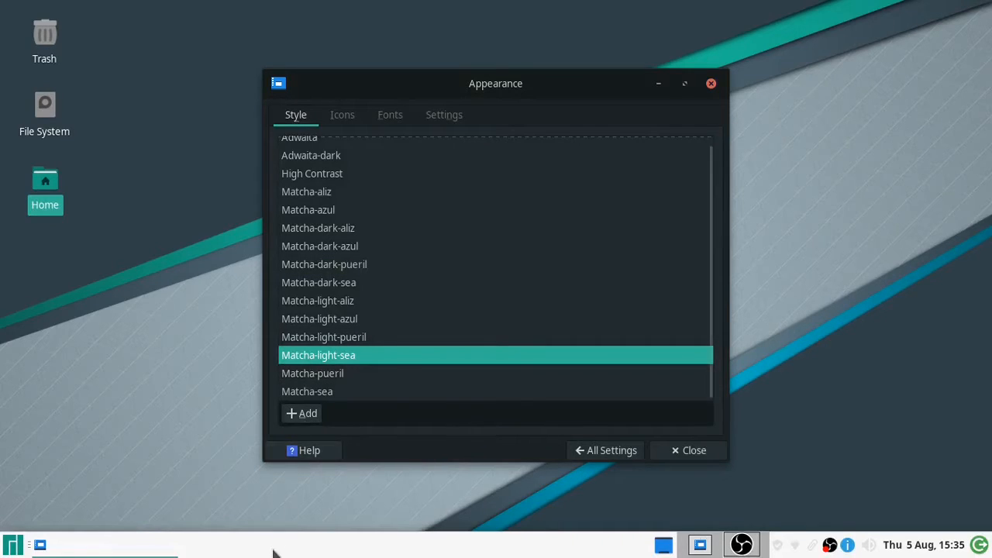
pyautogui.click(328, 393)
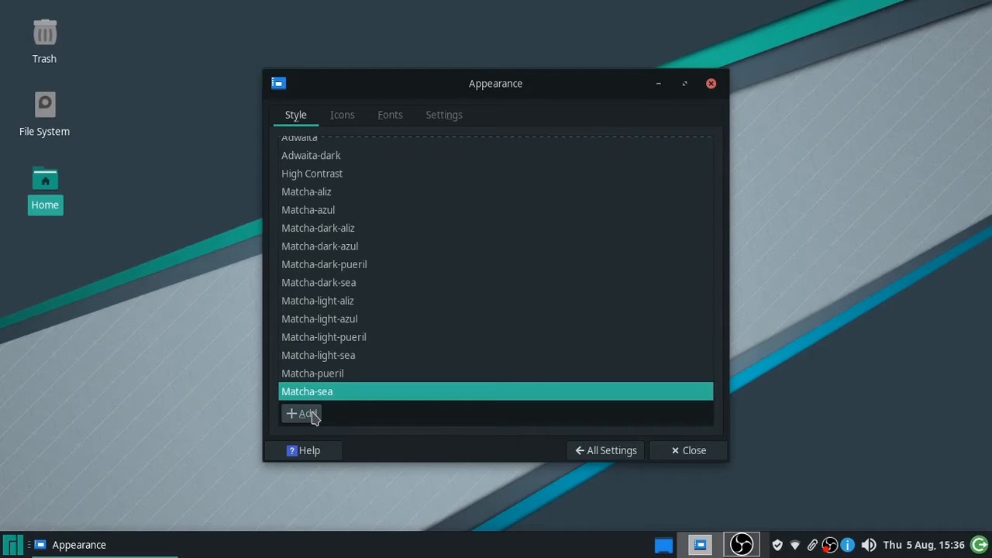
pyautogui.click(308, 414)
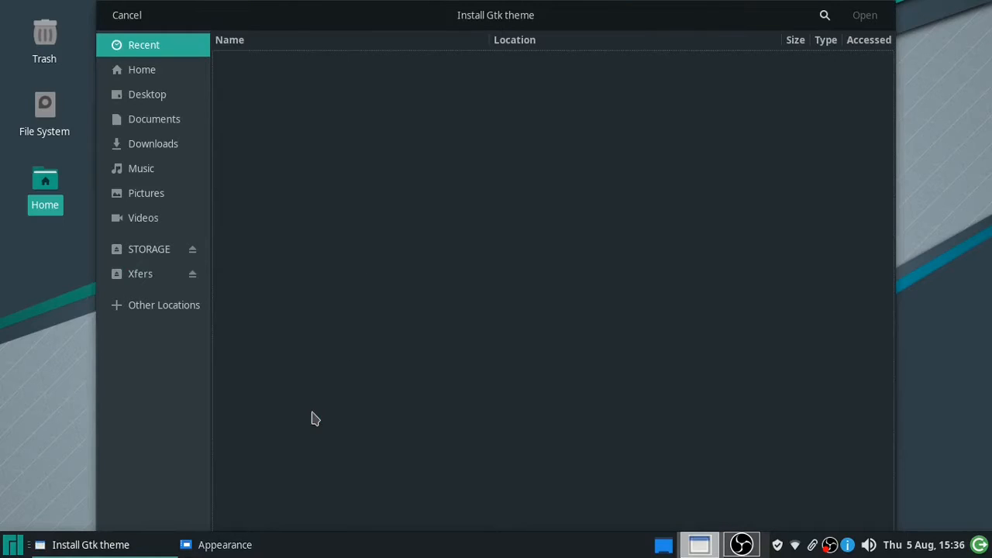
pyautogui.press('Escape')
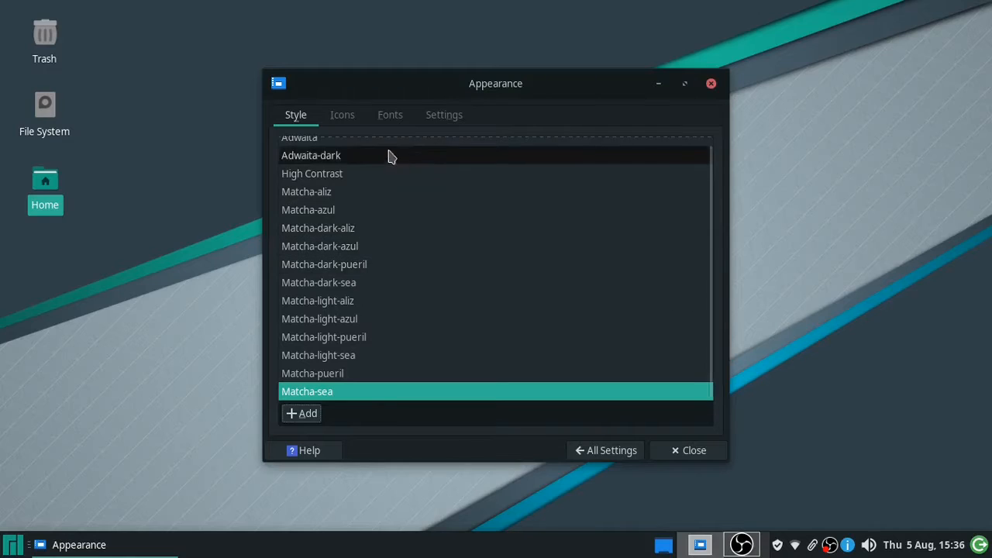
# - Try the Papirus and HighContrast icon themes, keep Papirus-Maia, and show the Fonts page
pyautogui.click(339, 124)
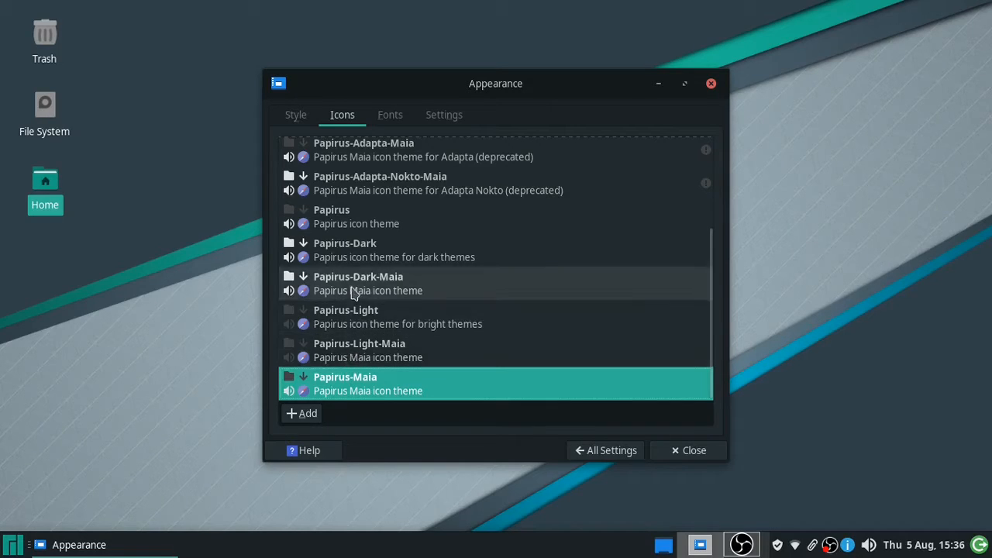
pyautogui.click(344, 221)
pyautogui.scroll(1, 343, 224)
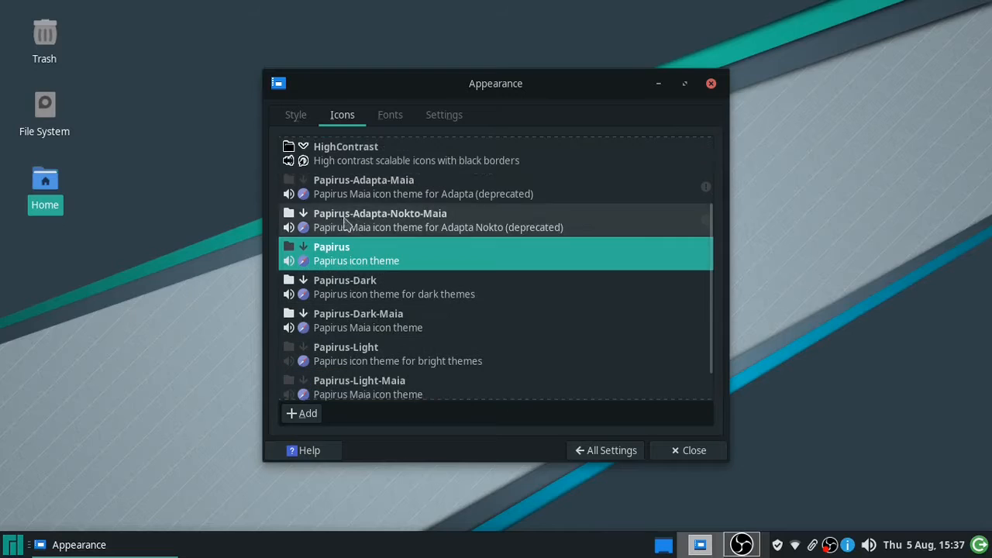
pyautogui.click(341, 165)
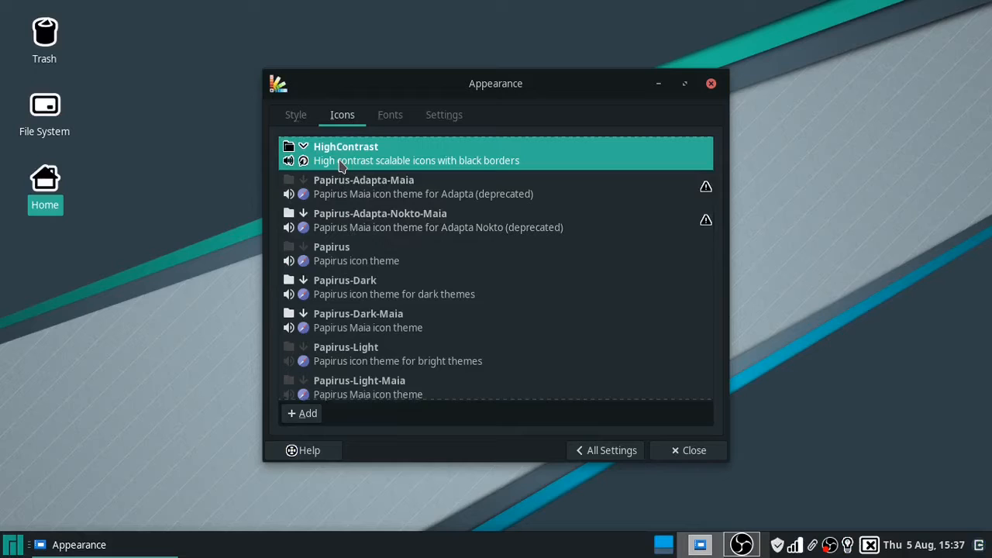
pyautogui.scroll(-1, 341, 380)
pyautogui.click(343, 385)
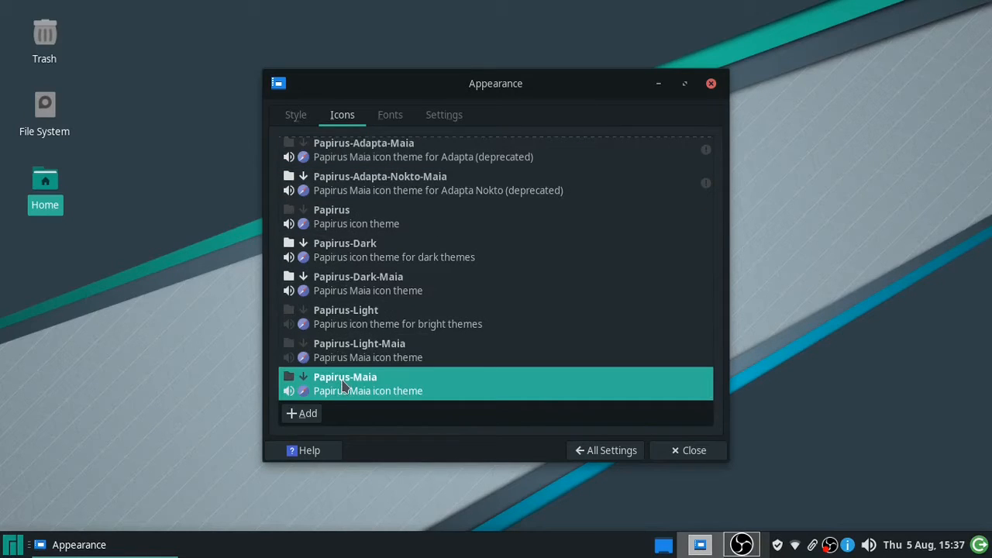
pyautogui.click(394, 123)
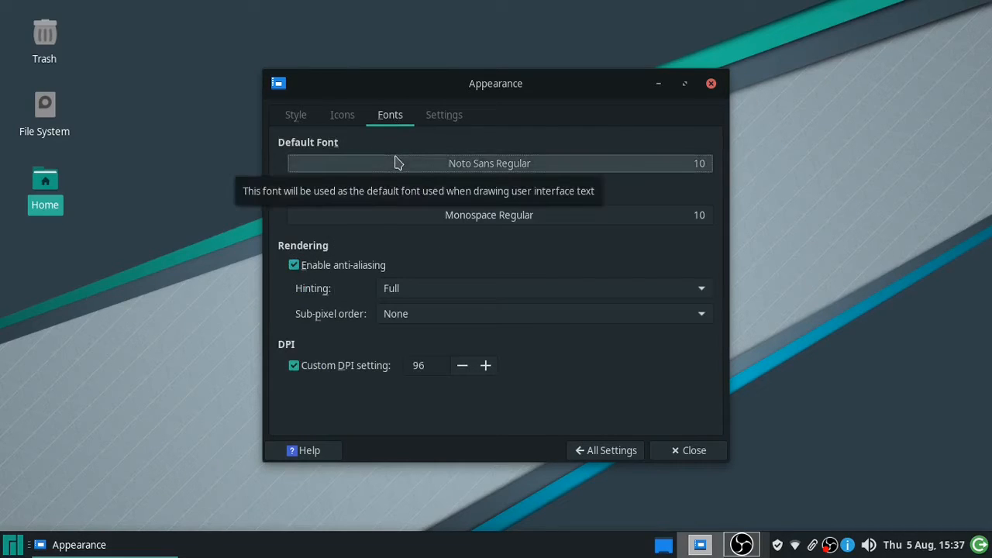
# - Change the default font to Noto Sans Thin Italic 10 and show the Settings page
pyautogui.click(395, 162)
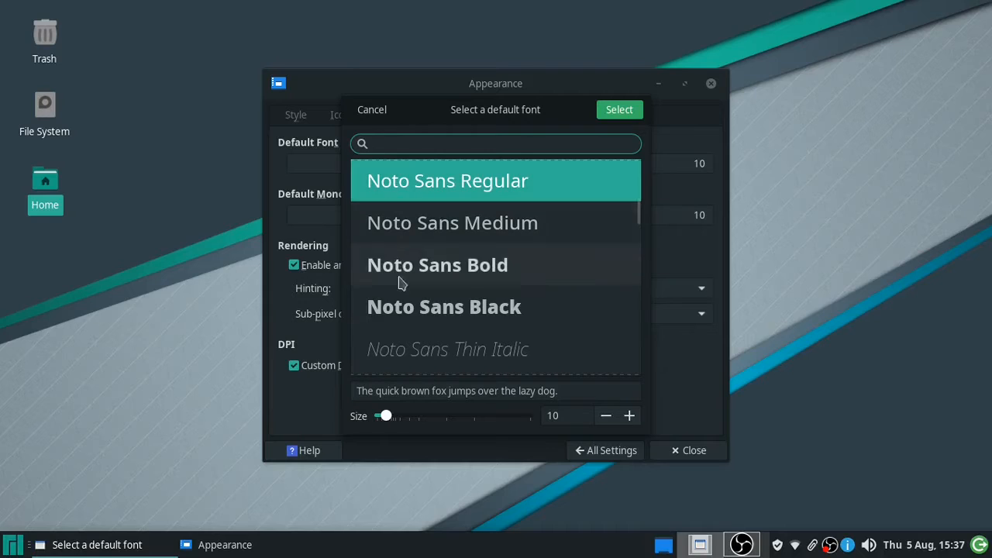
pyautogui.click(395, 352)
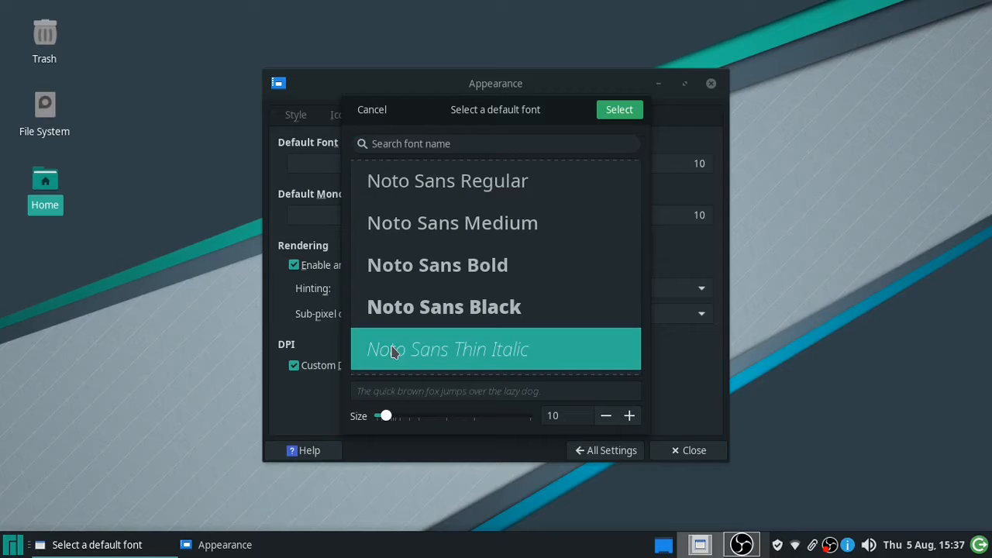
pyautogui.click(609, 112)
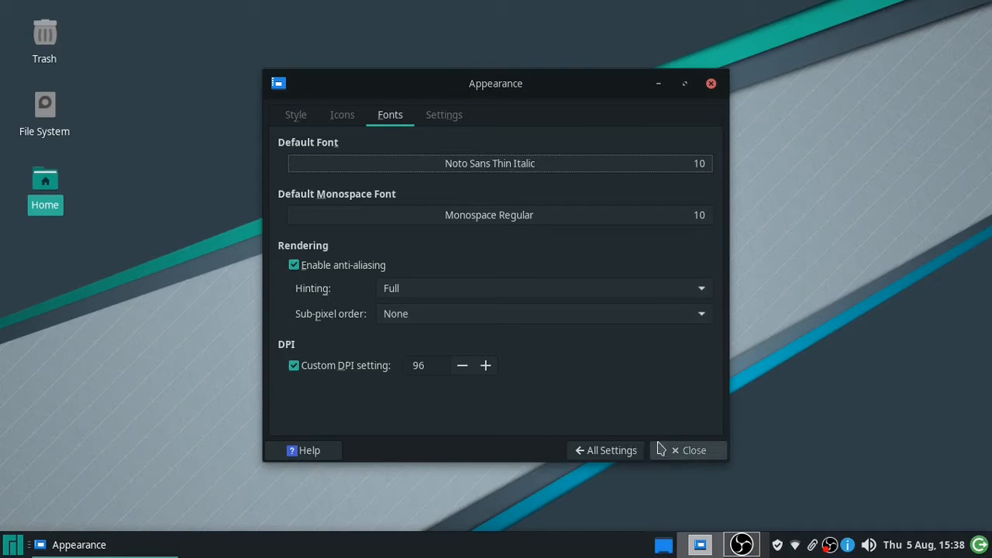
pyautogui.click(444, 116)
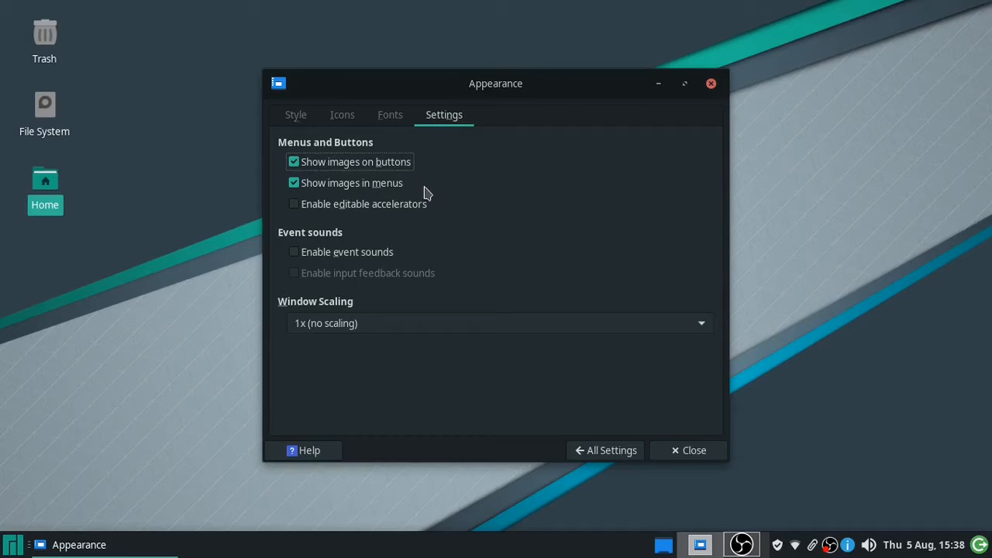
# - Return to the Settings Manager overview and open File Manager Settings
pyautogui.moveTo(428, 214)
pyautogui.click(605, 451)
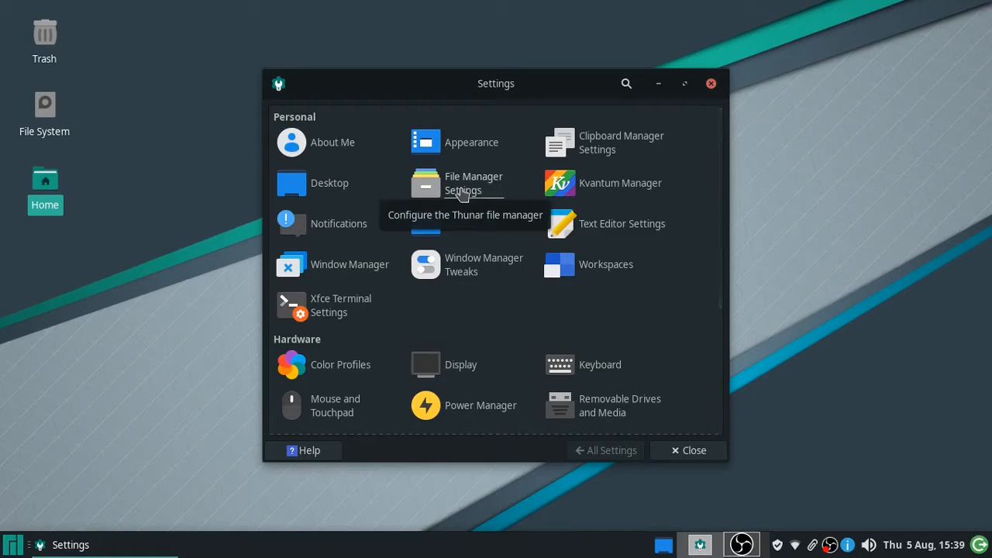
pyautogui.click(462, 194)
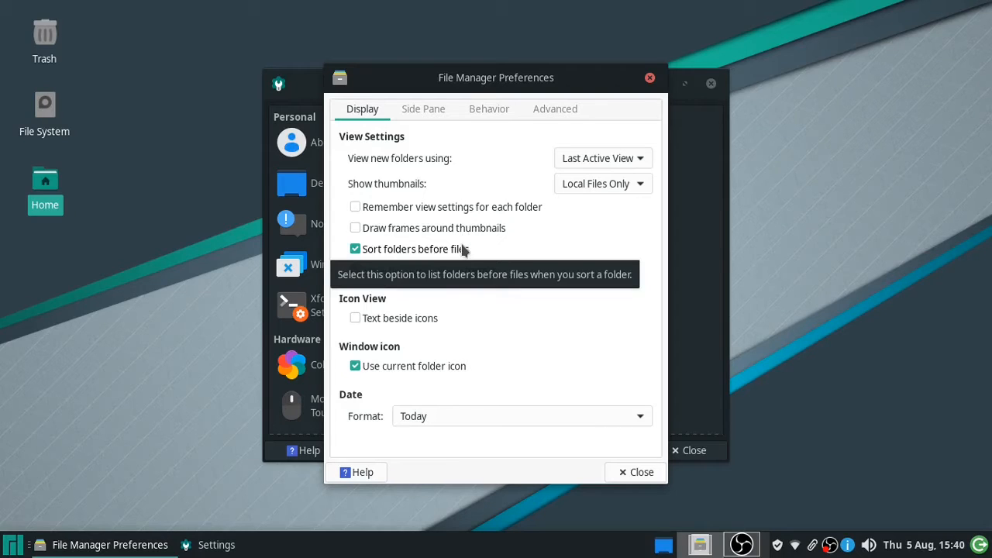
# - Close Thunar's File Manager Preferences dialog
pyautogui.click(629, 472)
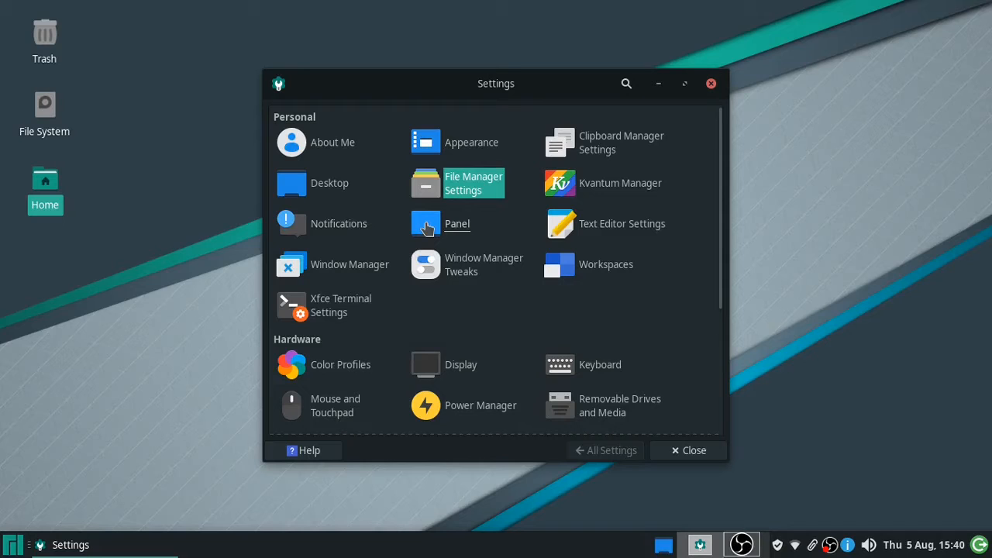
# - Open the Panel settings and set automatic hiding to Intelligently
pyautogui.click(427, 227)
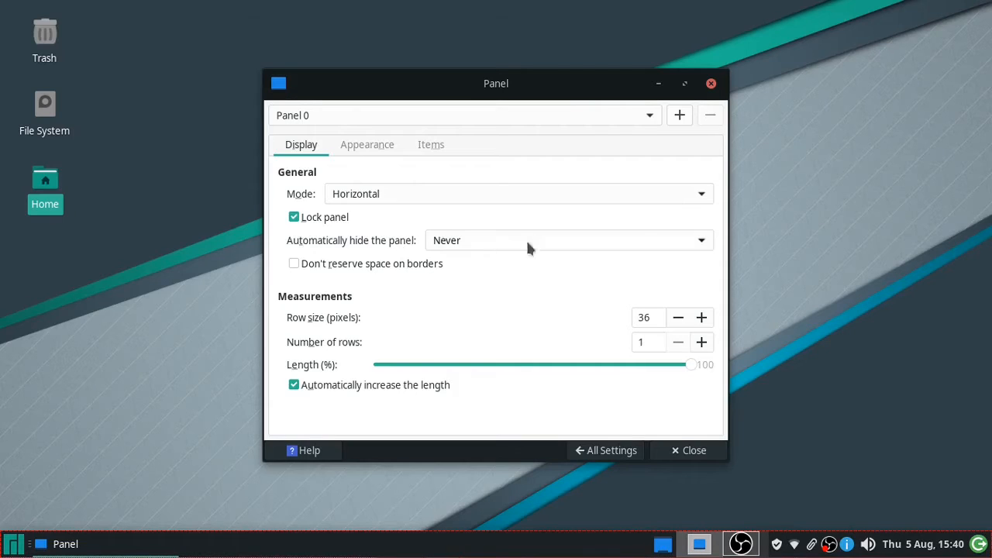
pyautogui.click(570, 244)
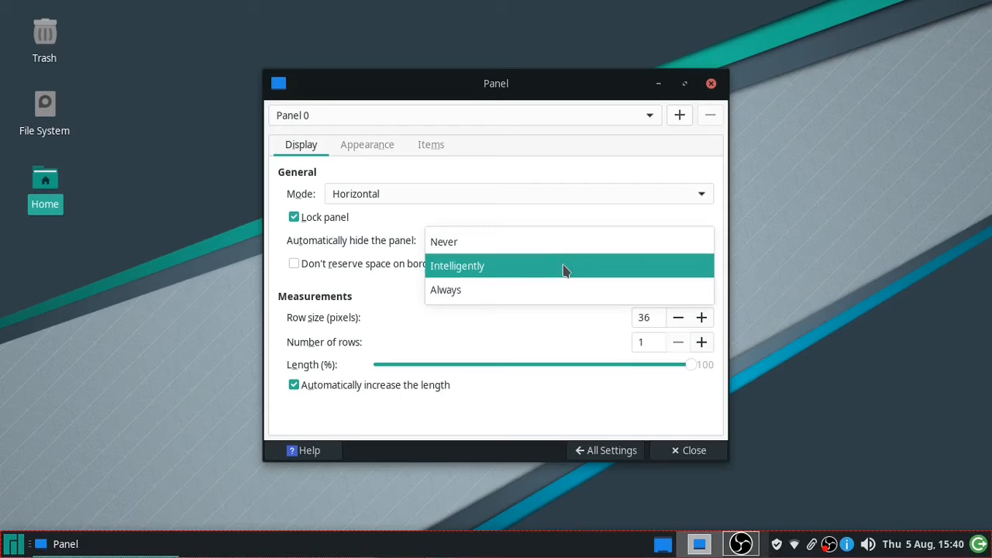
pyautogui.click(564, 270)
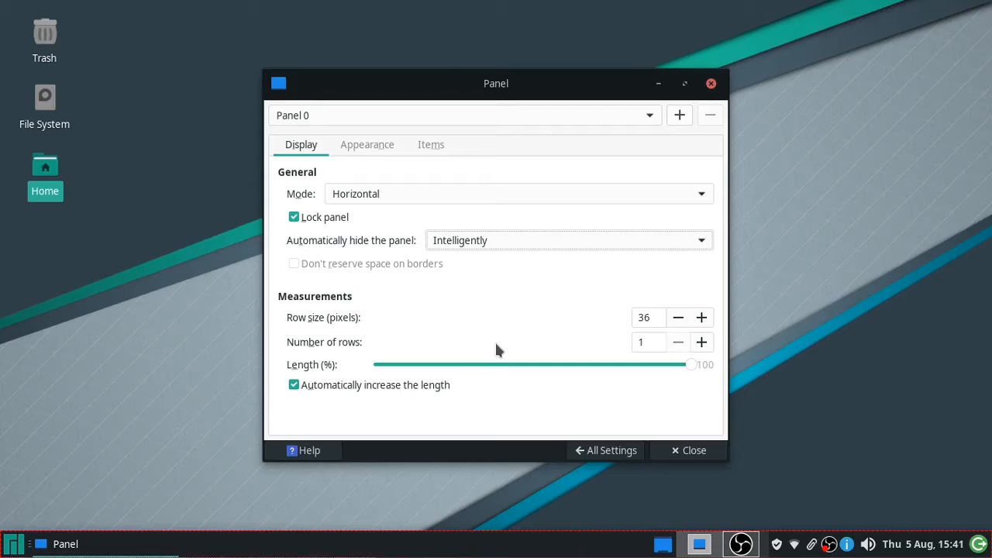
# - Toggle automatic length increase, try 87% and half lengths, restore 100%, and toggle the lock
pyautogui.click(293, 386)
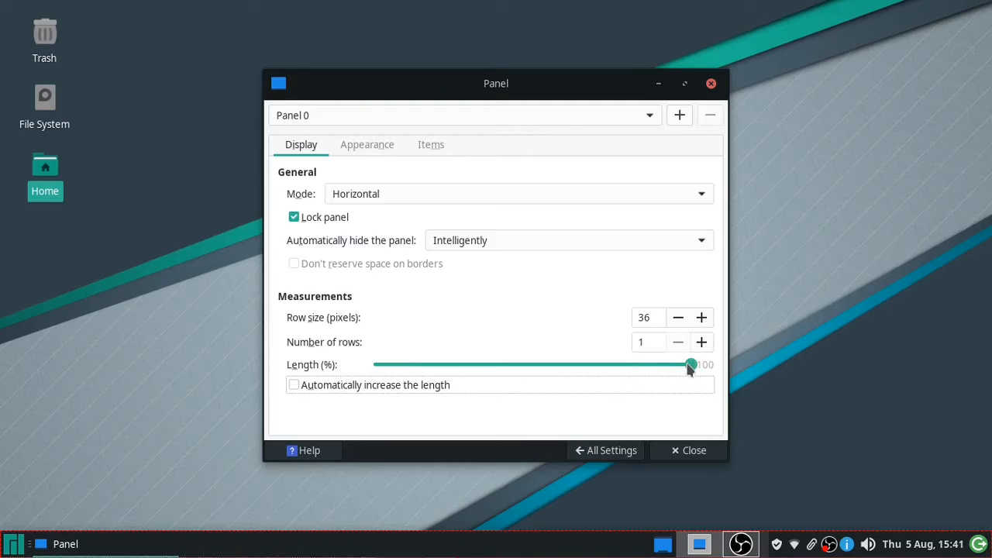
pyautogui.moveTo(686, 370); pyautogui.dragTo(605, 372)
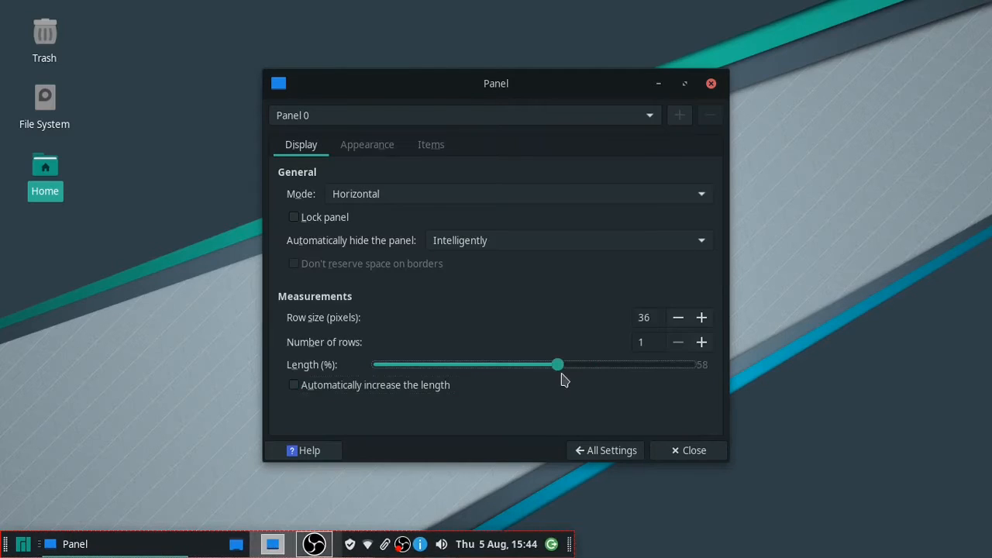
pyautogui.moveTo(564, 380); pyautogui.dragTo(540, 381)
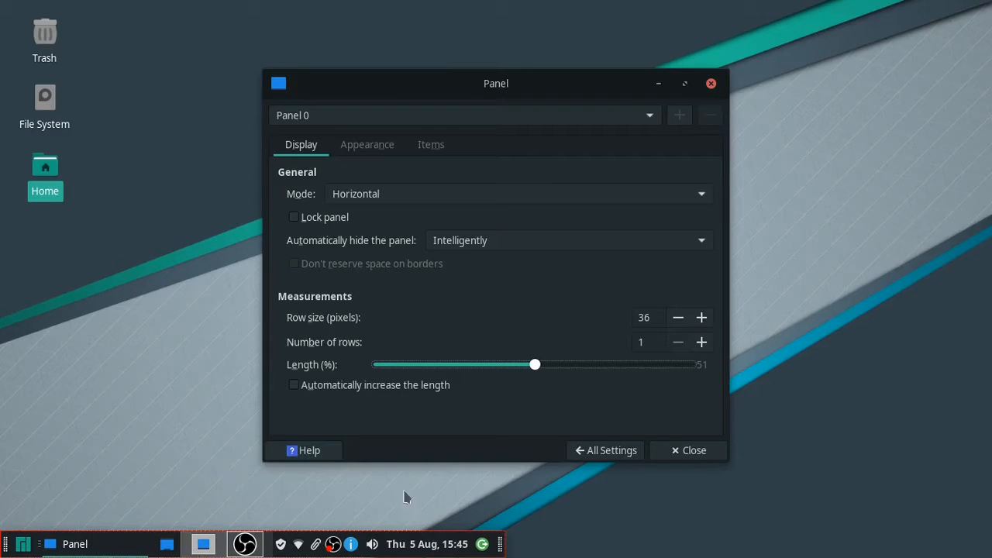
pyautogui.moveTo(500, 543); pyautogui.dragTo(751, 547)
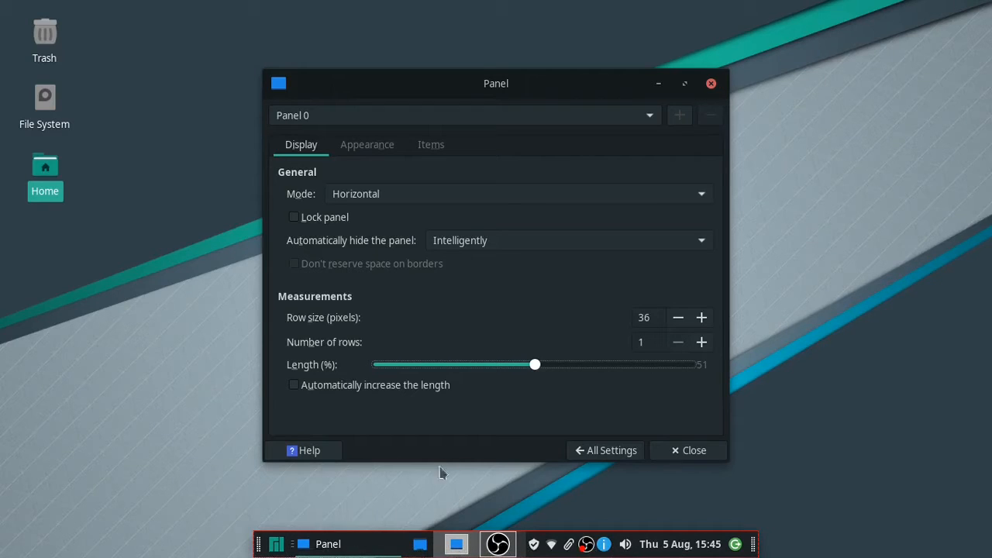
pyautogui.moveTo(539, 372); pyautogui.dragTo(699, 370)
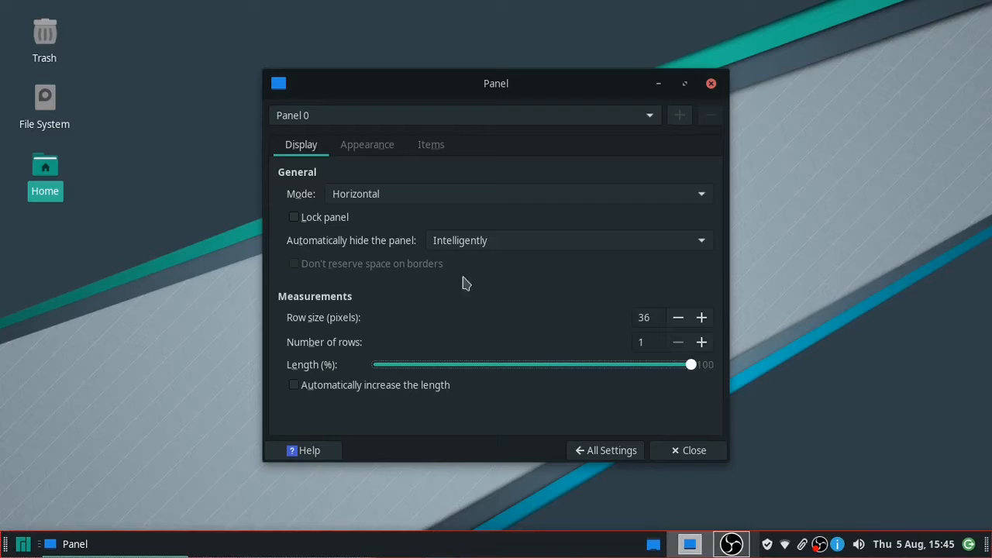
pyautogui.click(302, 220)
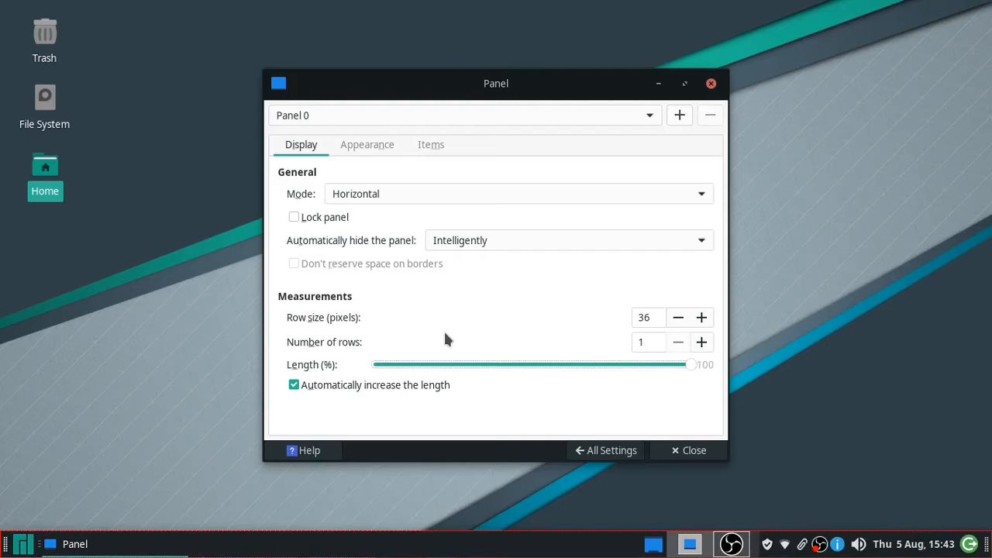
# - Turn on dark mode for the panel and step the fixed icon size upward
pyautogui.click(369, 147)
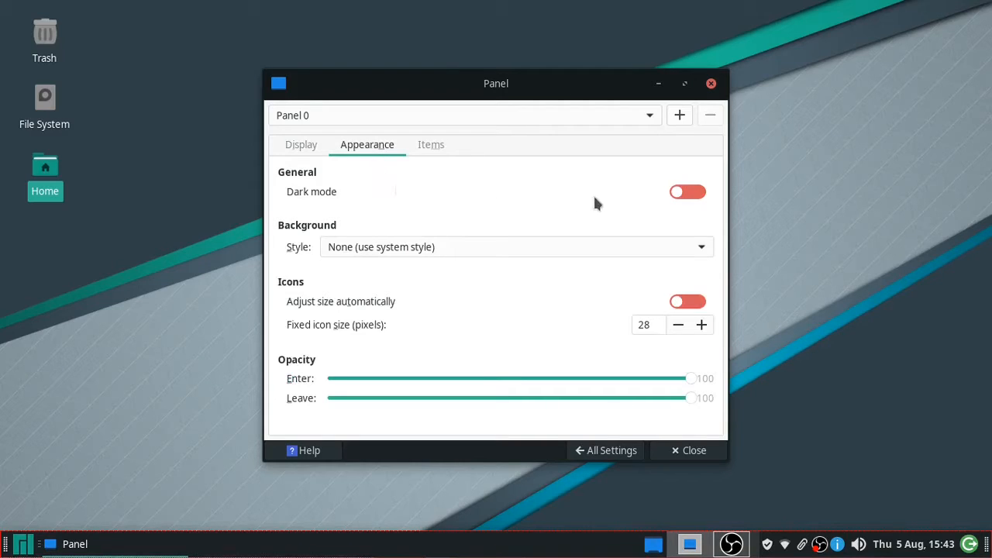
pyautogui.click(683, 194)
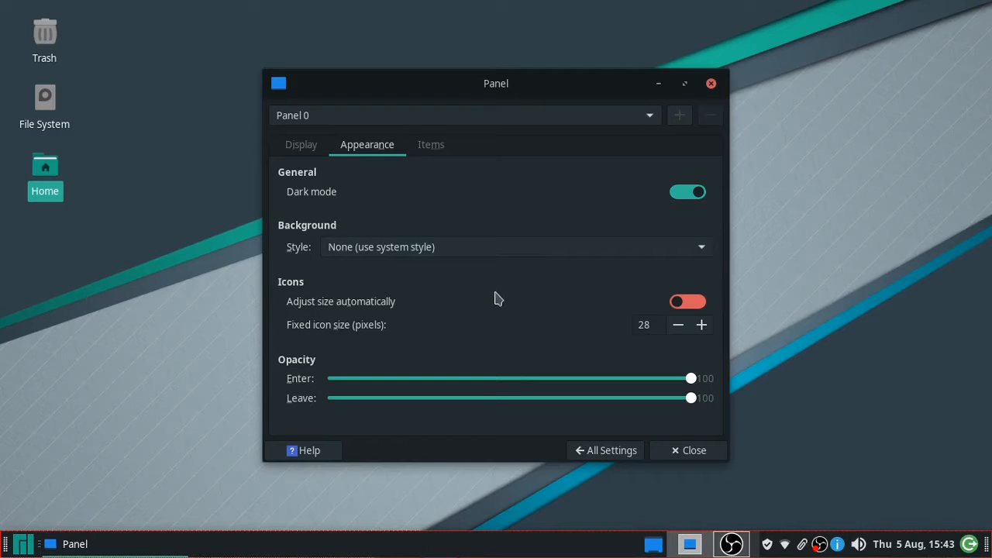
pyautogui.click(702, 326)
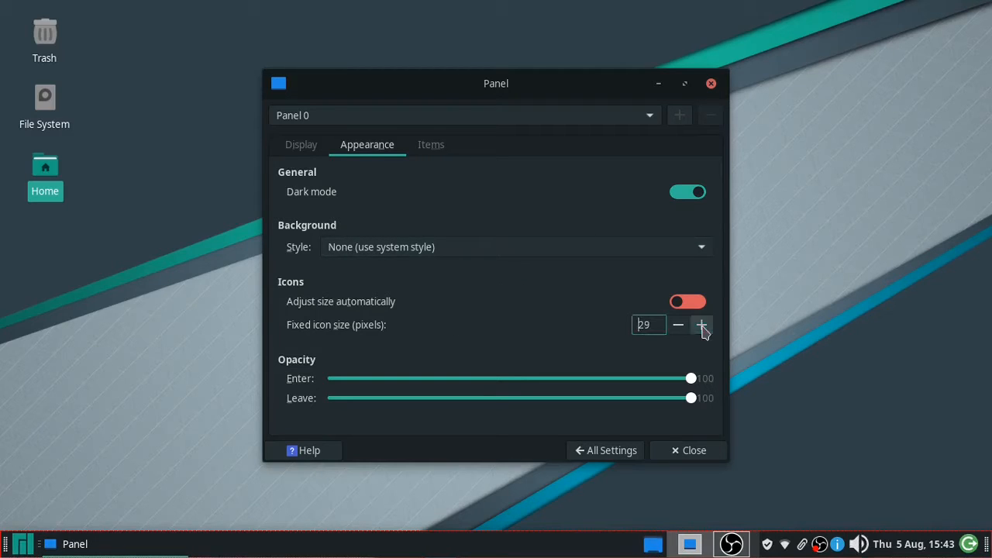
pyautogui.click(701, 326)
pyautogui.click(702, 326)
pyautogui.click(702, 326)
pyautogui.click(701, 326)
pyautogui.click(701, 325)
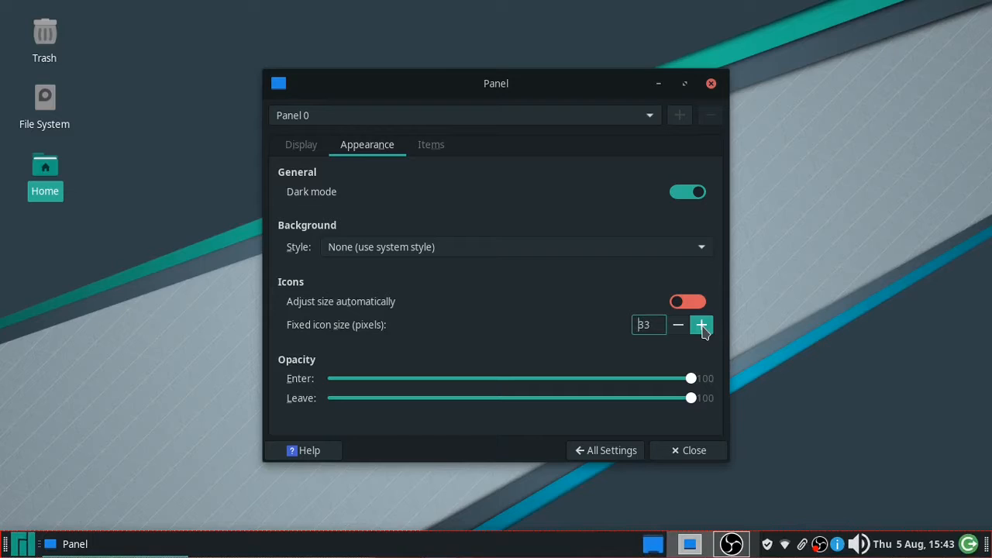
pyautogui.click(702, 326)
pyautogui.click(701, 325)
pyautogui.click(702, 325)
pyautogui.click(701, 326)
pyautogui.click(701, 326)
pyautogui.click(702, 326)
pyautogui.click(702, 325)
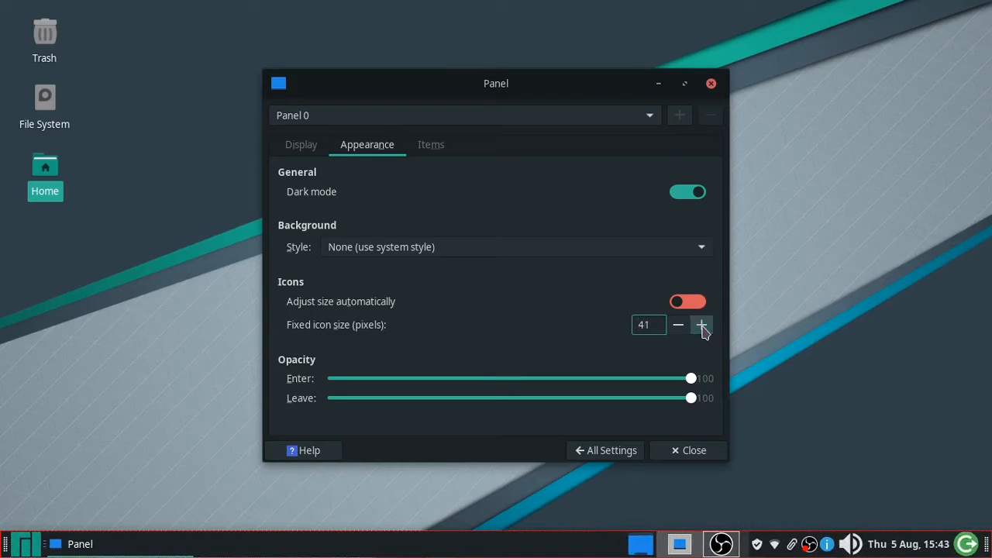
# - Set the panel's fixed icon size to 20 pixels
pyautogui.doubleClick(637, 325)
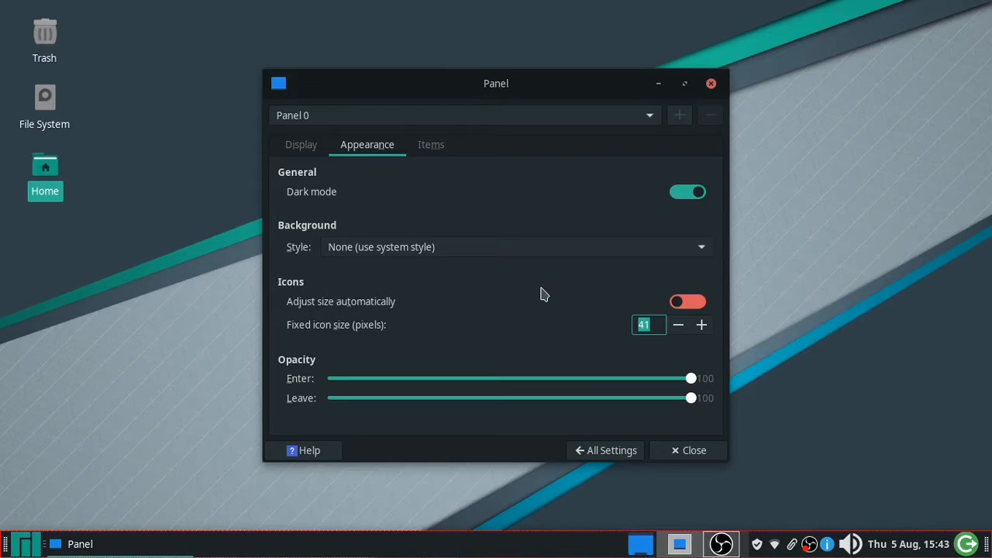
pyautogui.write('20')
pyautogui.press('Return')
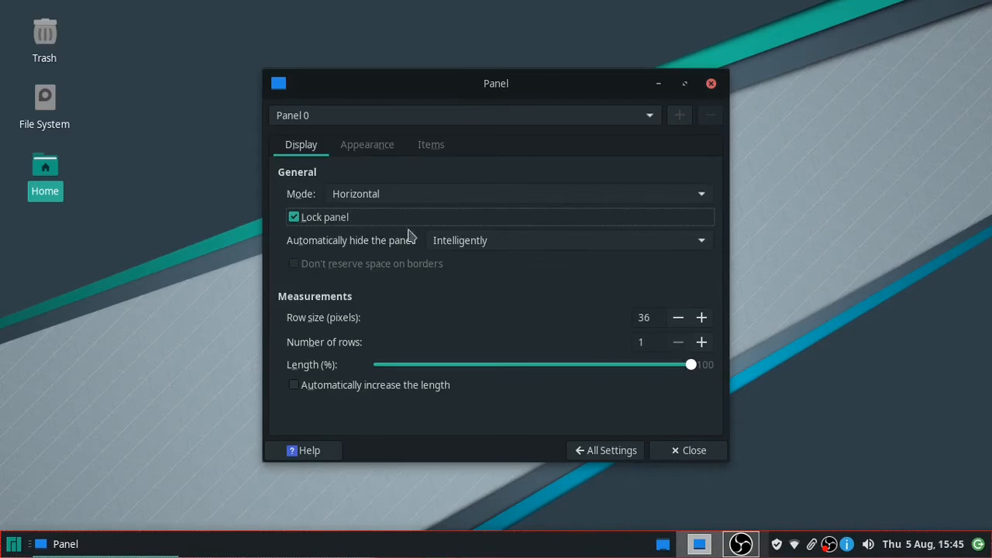
# - Switch the Panel 0 settings to the Items page, listing its nine plugins from Whisker Menu to Action Buttons
pyautogui.click(433, 147)
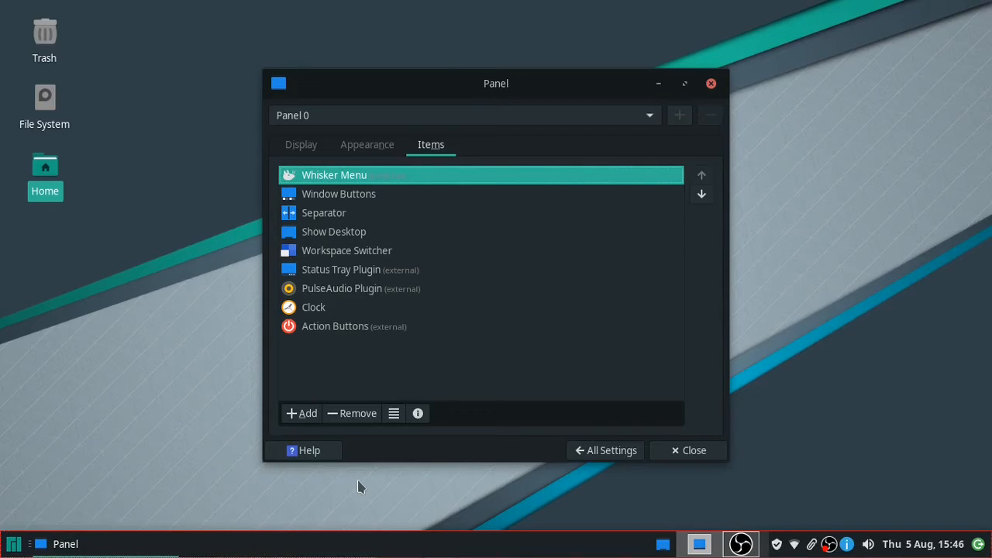
# - Add the Sensor plugin to Panel 0 from the Add New Items list, then close that list
pyautogui.click(306, 415)
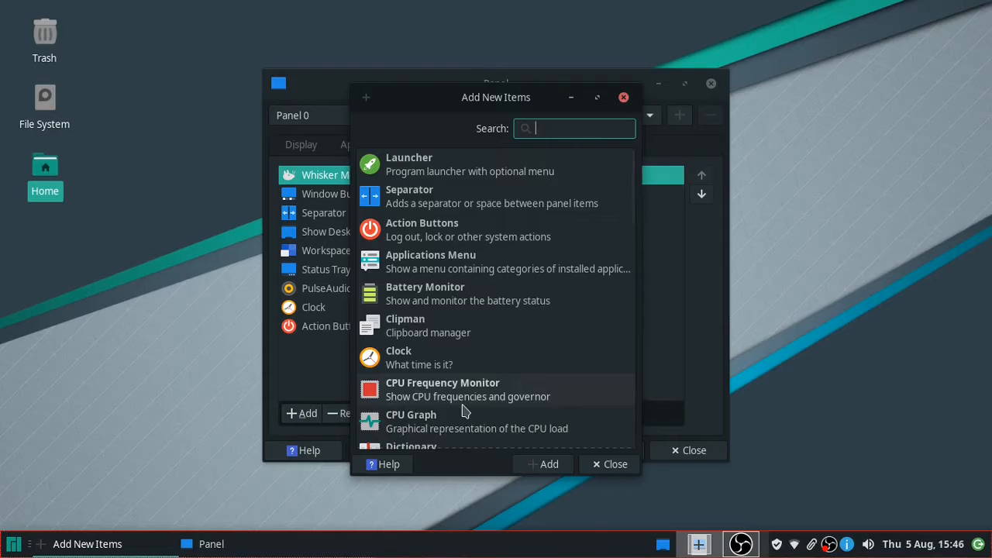
pyautogui.scroll(-1, 465, 411)
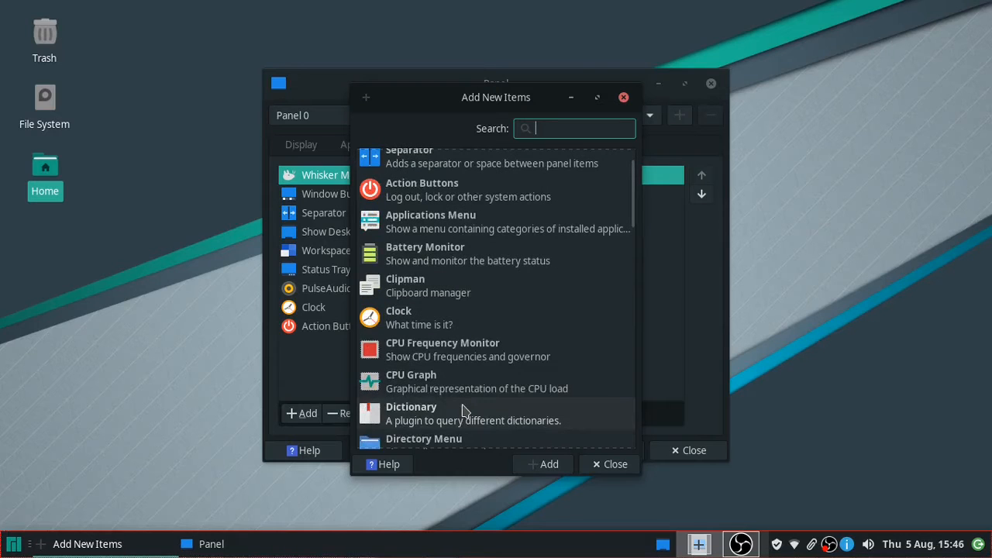
pyautogui.scroll(-3, 466, 411)
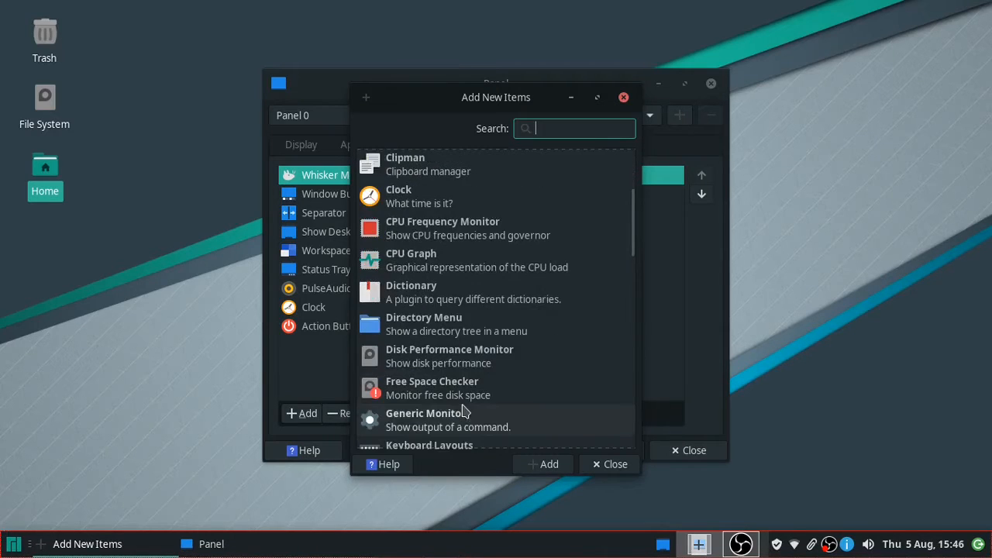
pyautogui.scroll(-1, 465, 411)
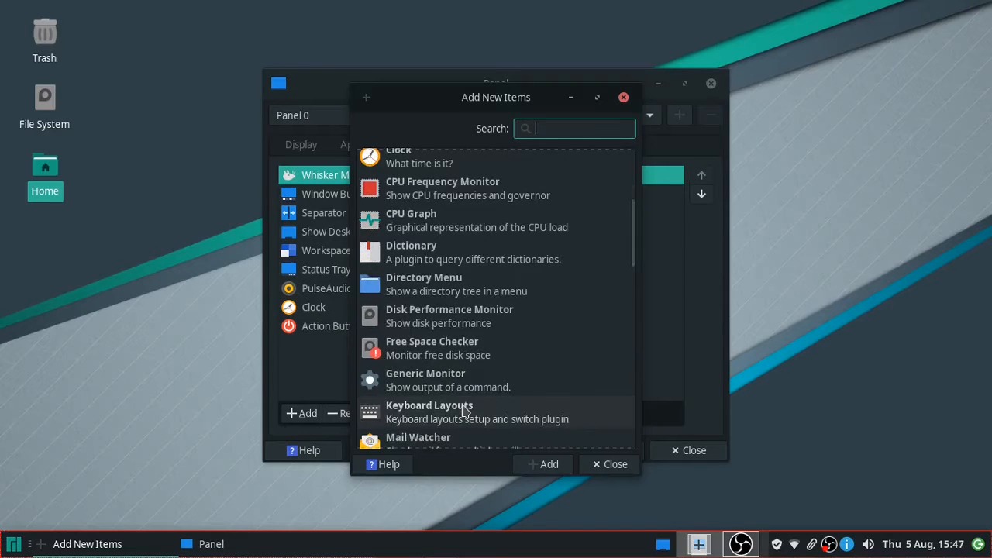
pyautogui.scroll(-1, 465, 411)
pyautogui.scroll(-5, 466, 411)
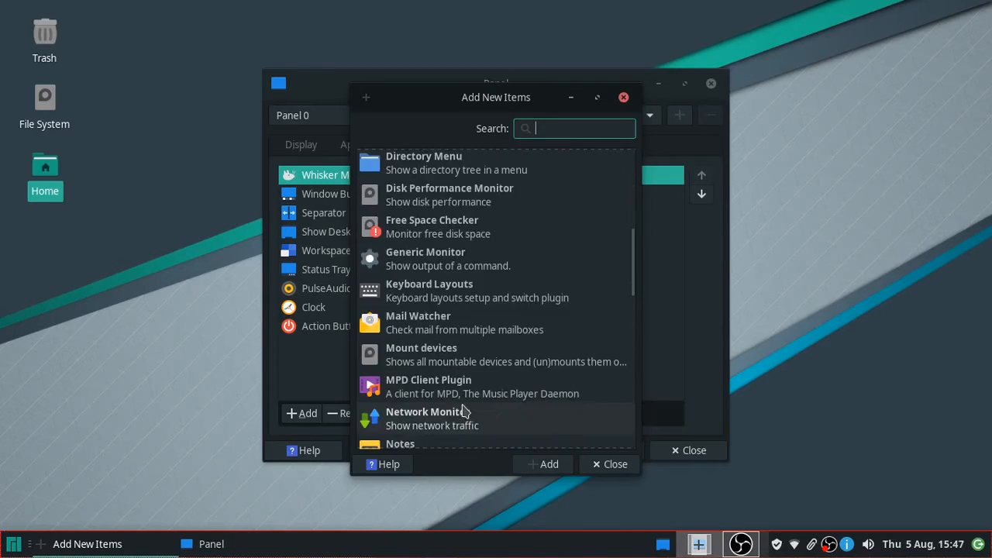
pyautogui.scroll(-1, 465, 411)
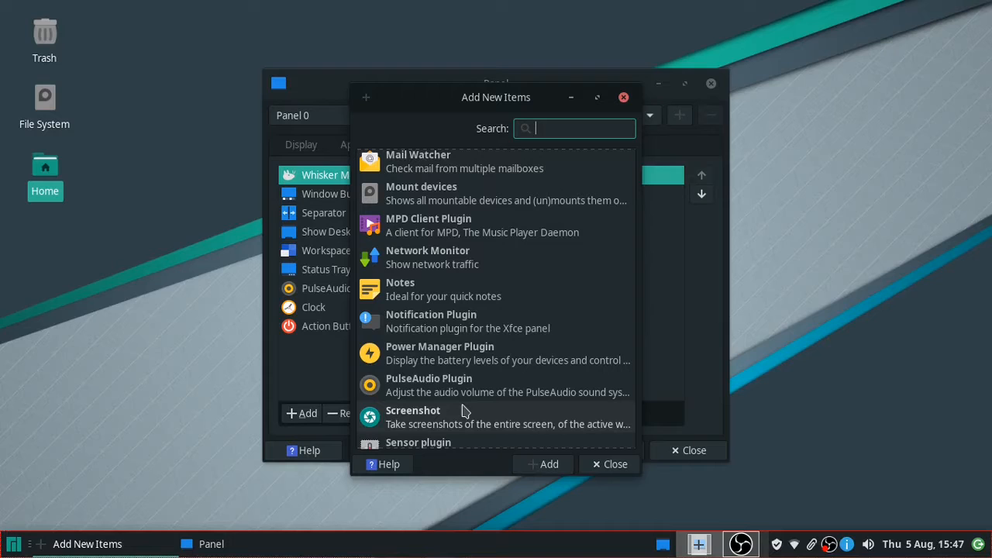
pyautogui.scroll(-2, 466, 411)
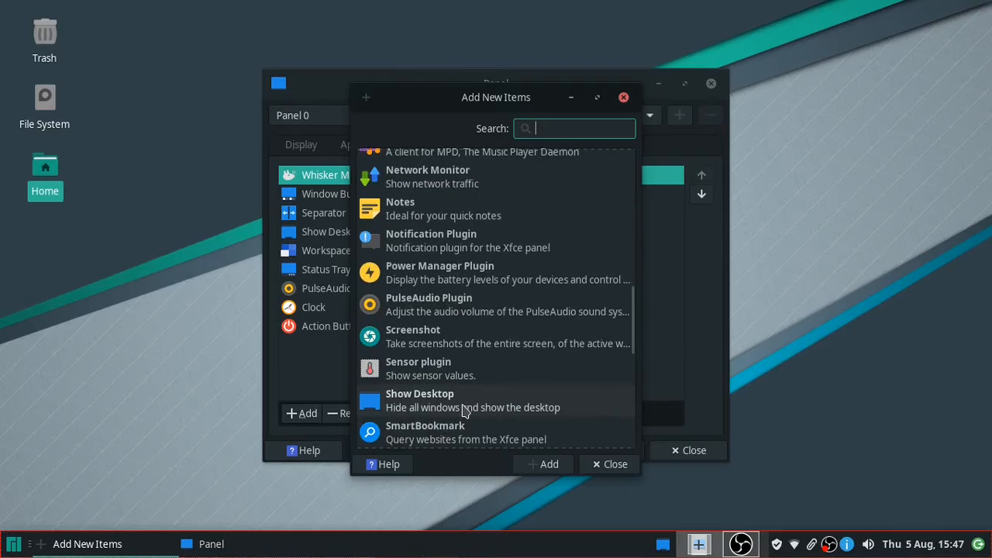
pyautogui.doubleClick(411, 375)
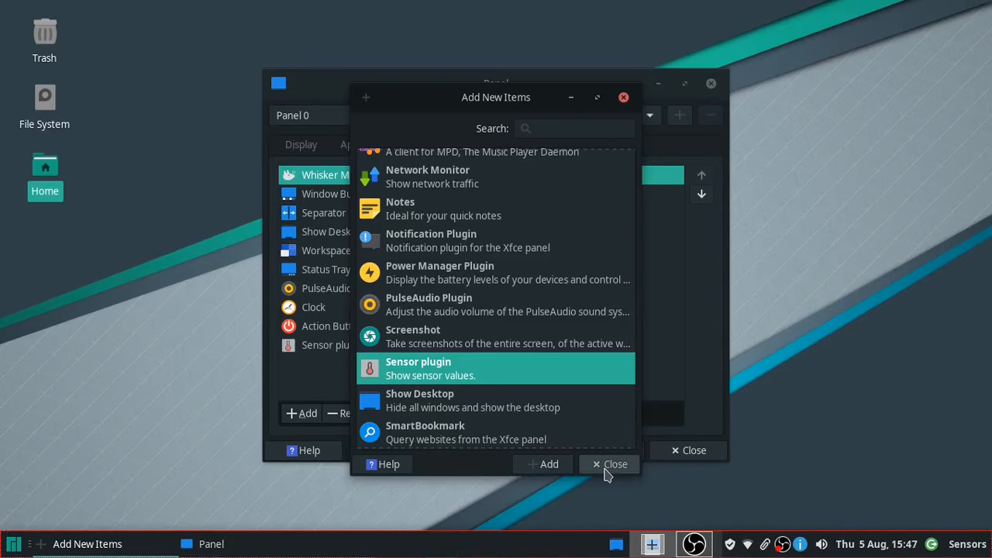
pyautogui.click(605, 469)
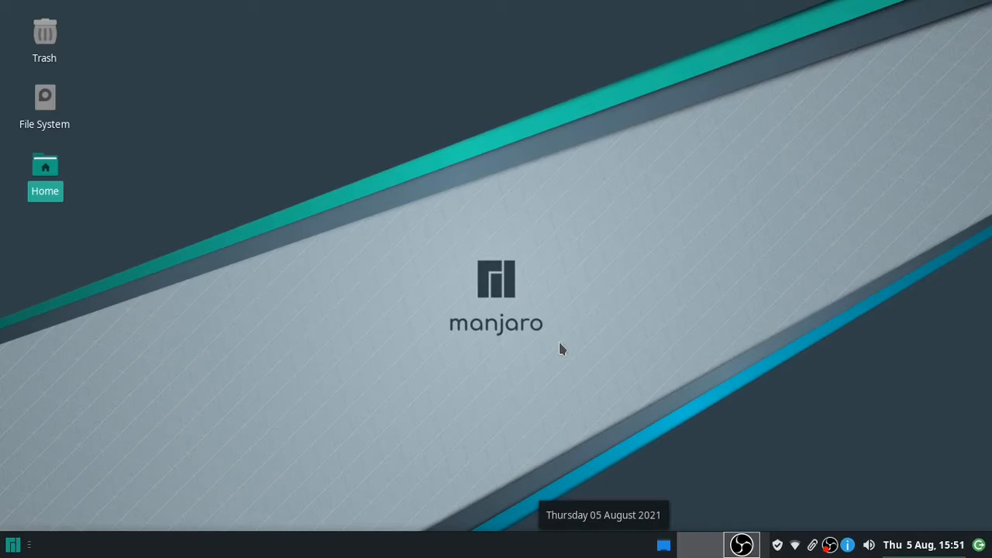
pyautogui.press('super')
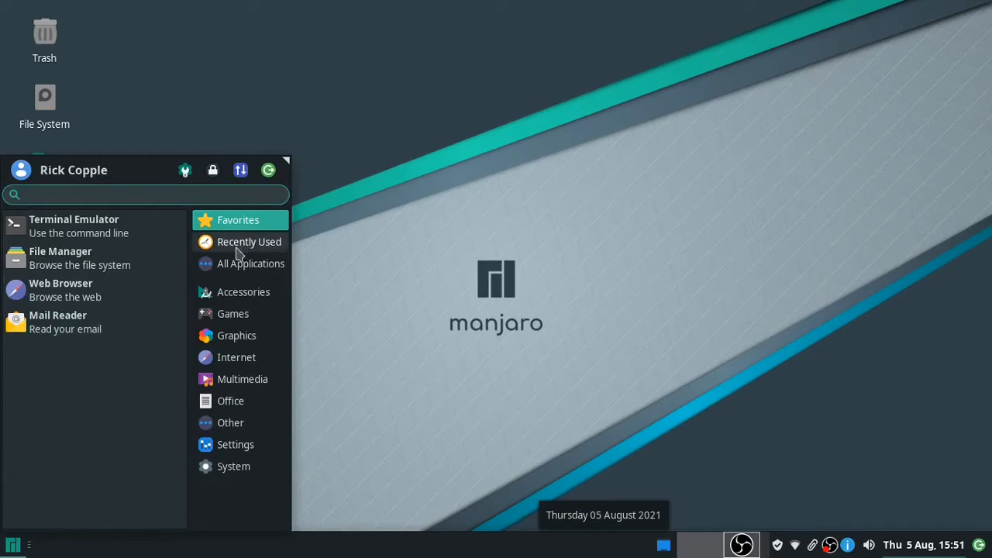
pyautogui.click(233, 299)
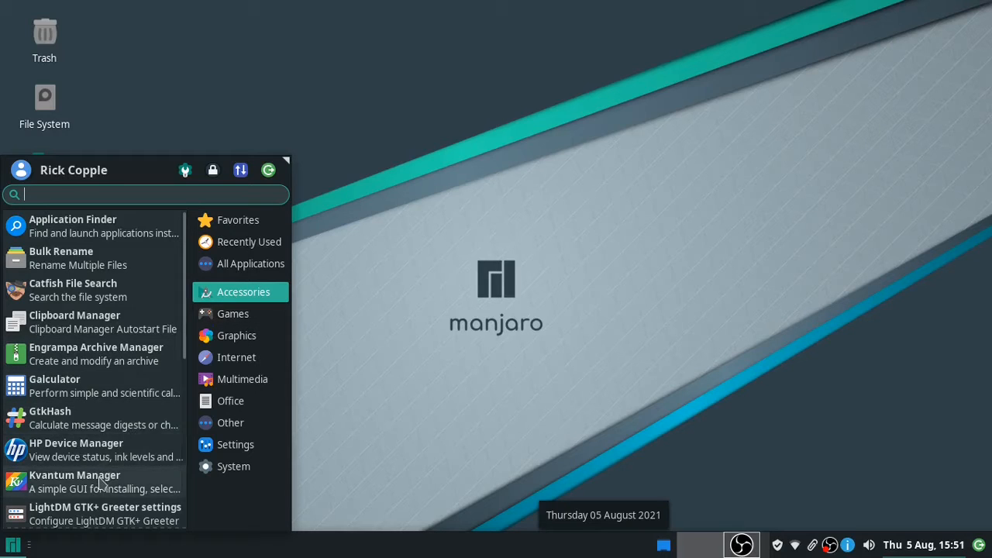
pyautogui.scroll(-1, 100, 482)
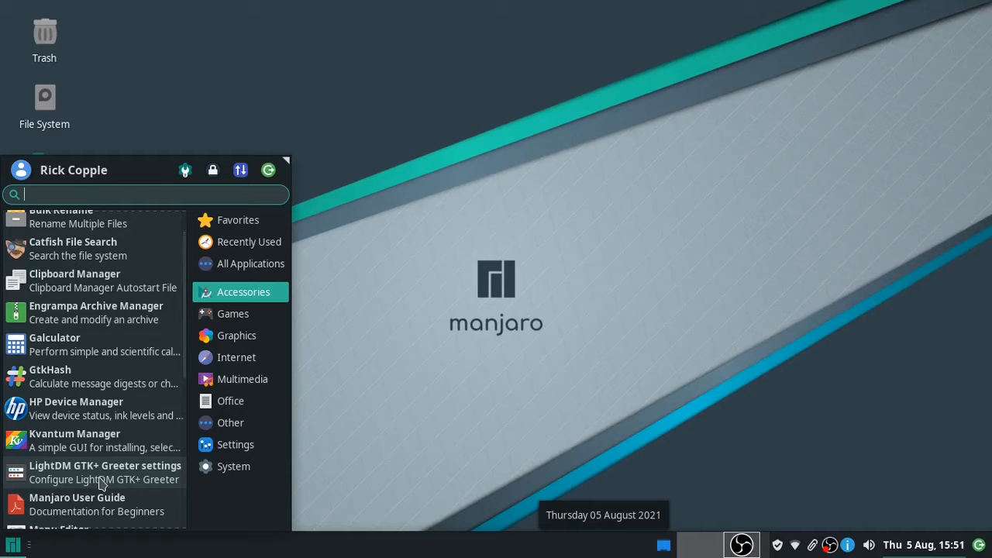
pyautogui.scroll(-1, 101, 482)
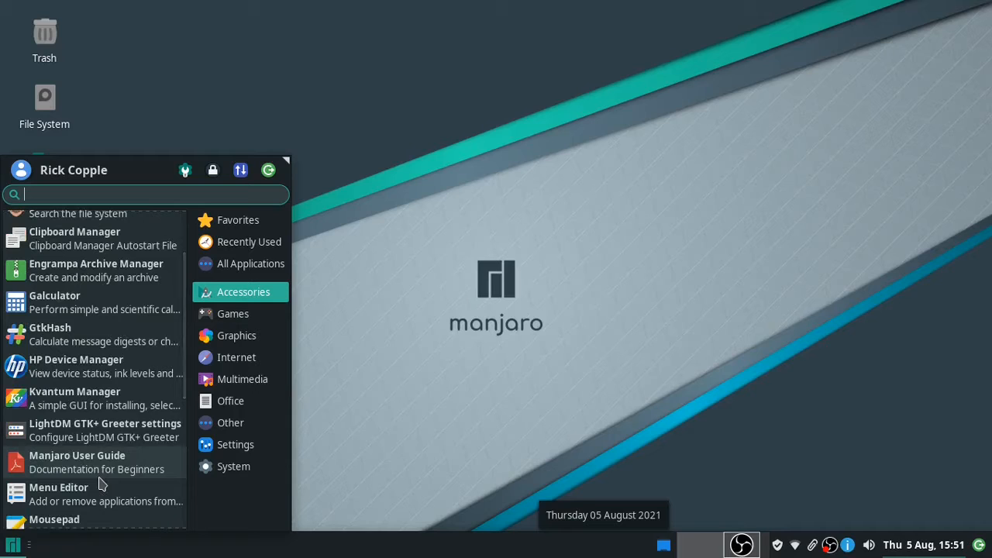
pyautogui.scroll(-1, 101, 482)
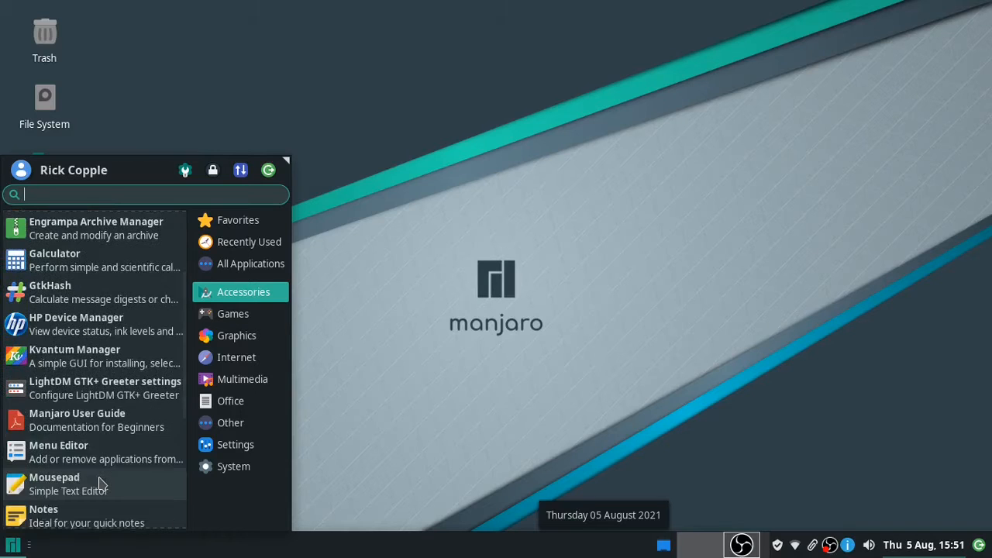
pyautogui.scroll(-1, 101, 482)
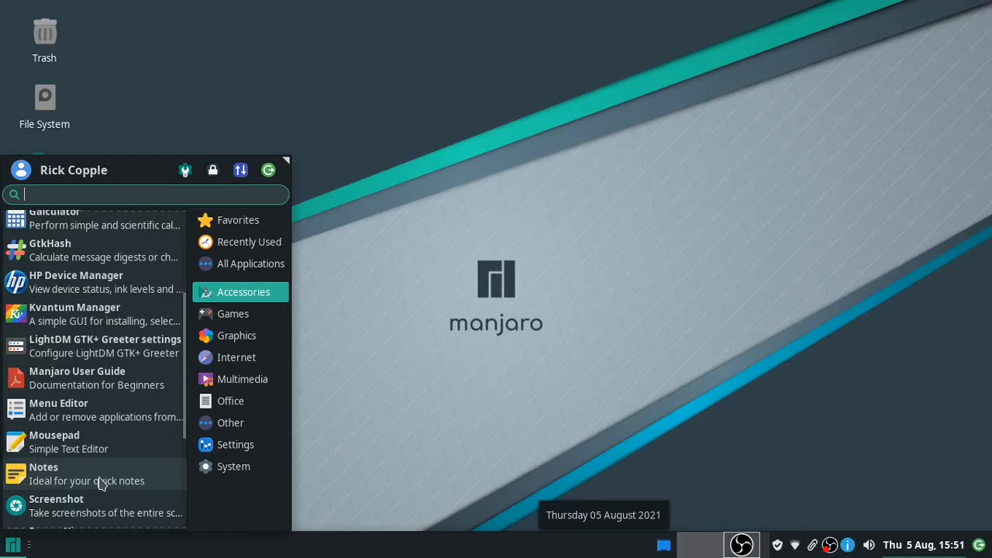
pyautogui.scroll(-1, 101, 482)
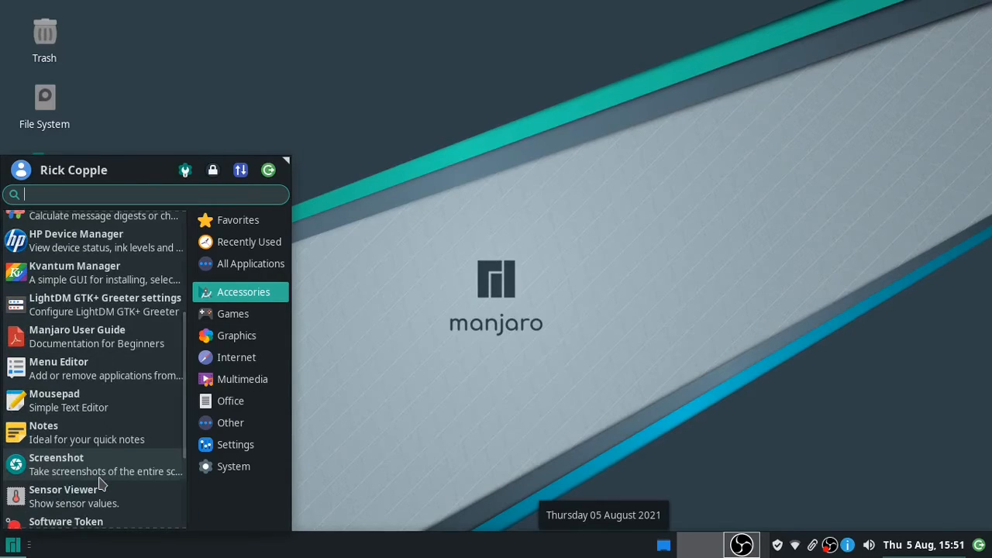
pyautogui.scroll(-1, 100, 482)
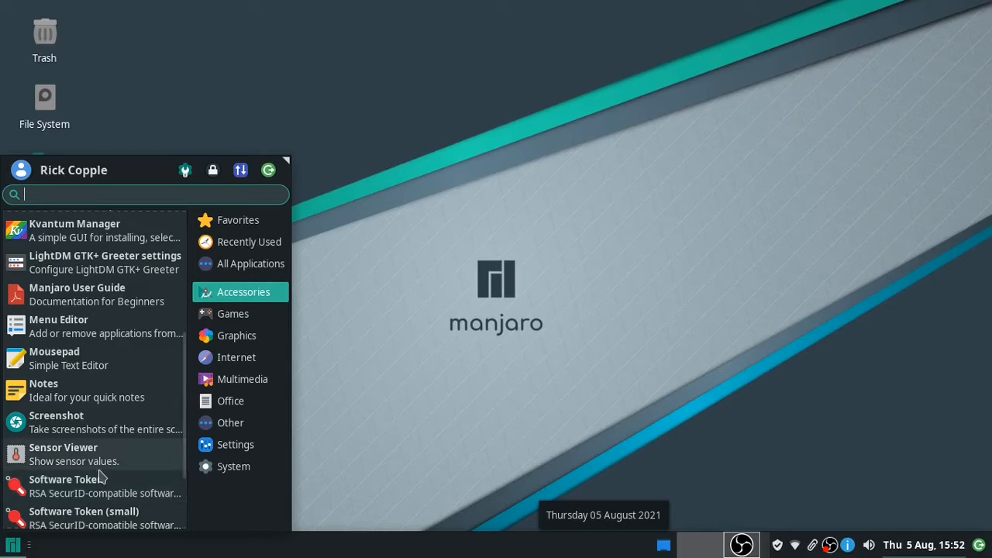
pyautogui.scroll(-1, 101, 480)
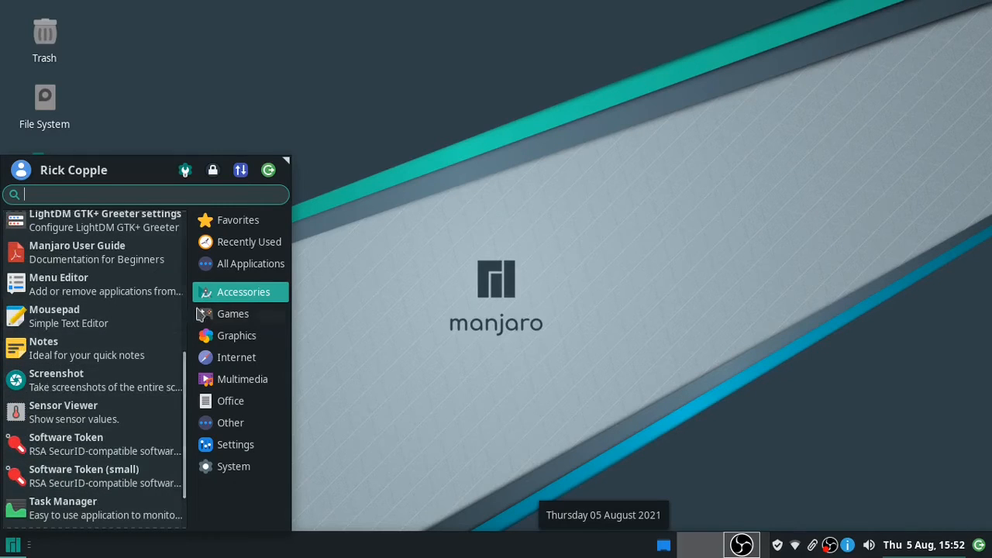
# - Browse the Whisker menu categories Games, Graphics, Internet, Multimedia, Office, Other, Settings and System in turn
pyautogui.click(231, 318)
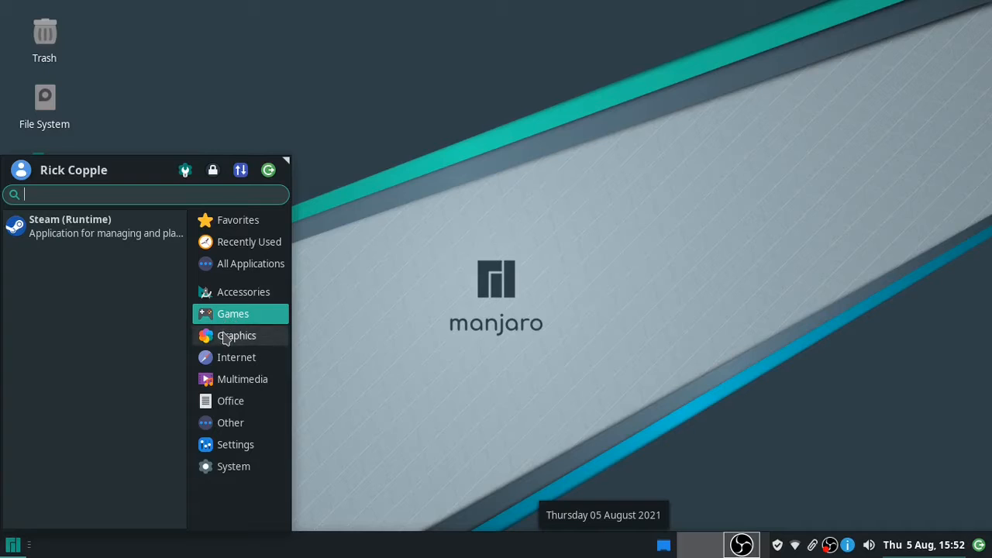
pyautogui.click(224, 339)
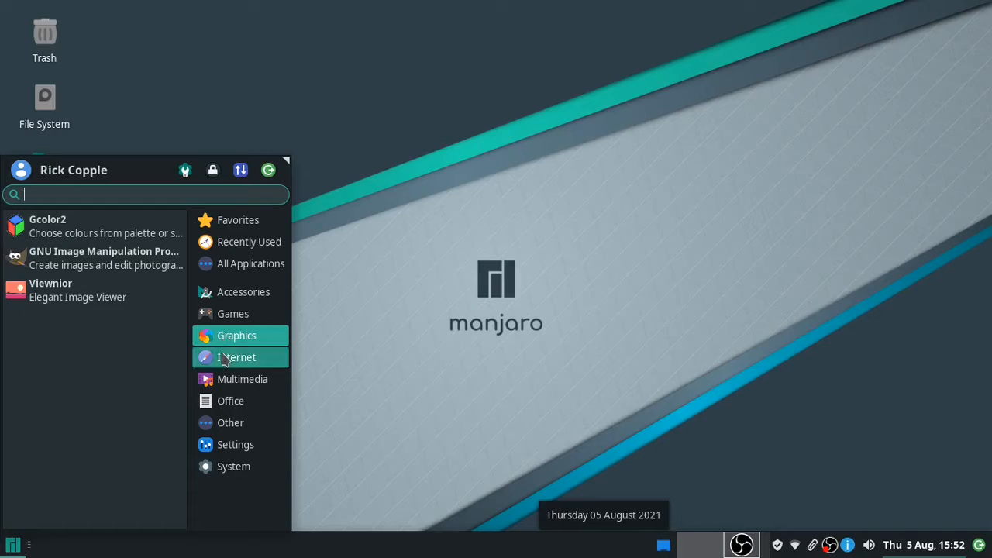
pyautogui.click(224, 358)
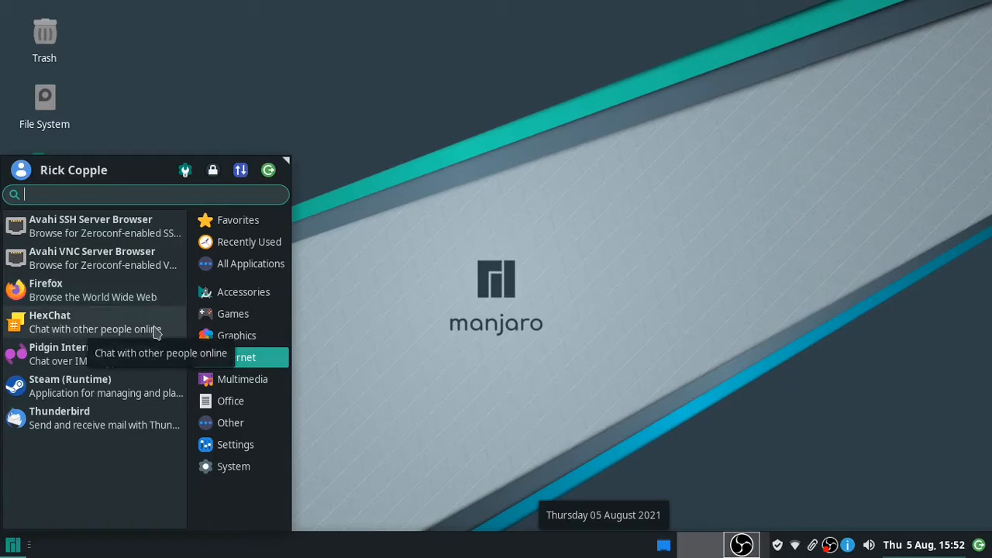
pyautogui.click(229, 387)
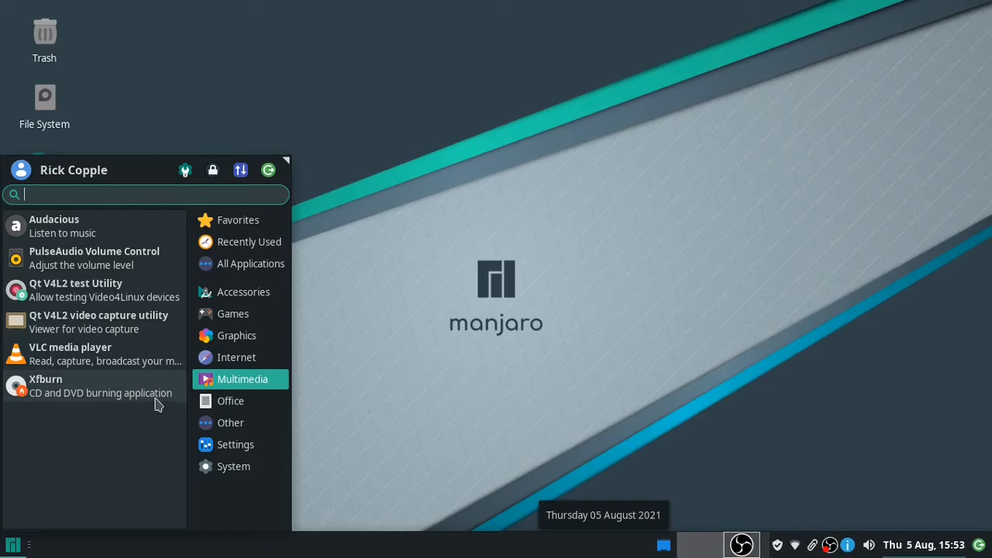
pyautogui.click(207, 405)
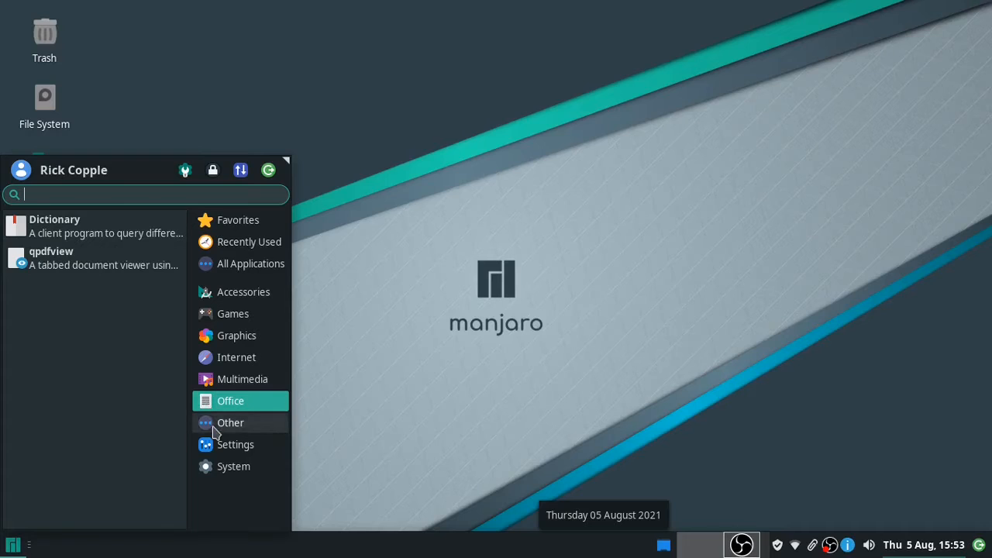
pyautogui.click(219, 427)
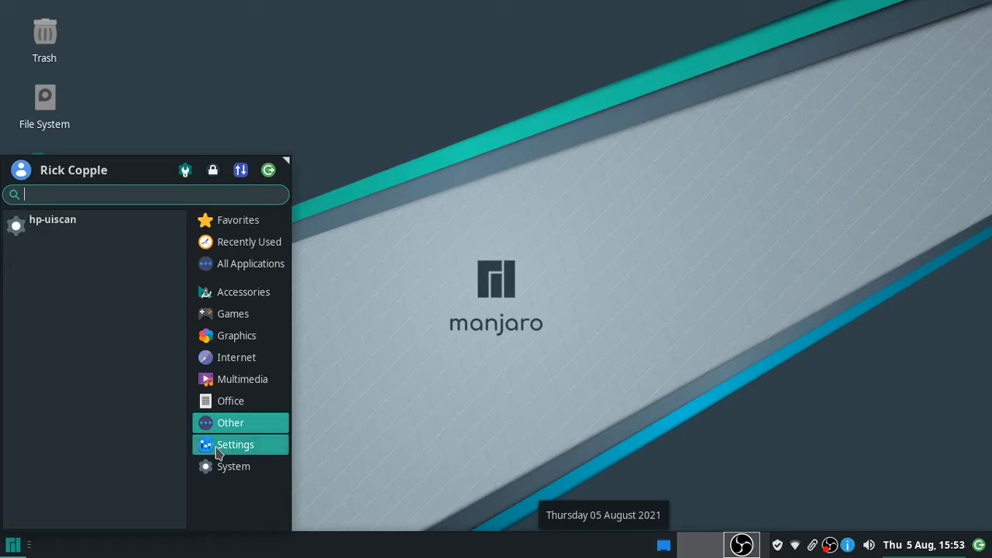
pyautogui.click(218, 450)
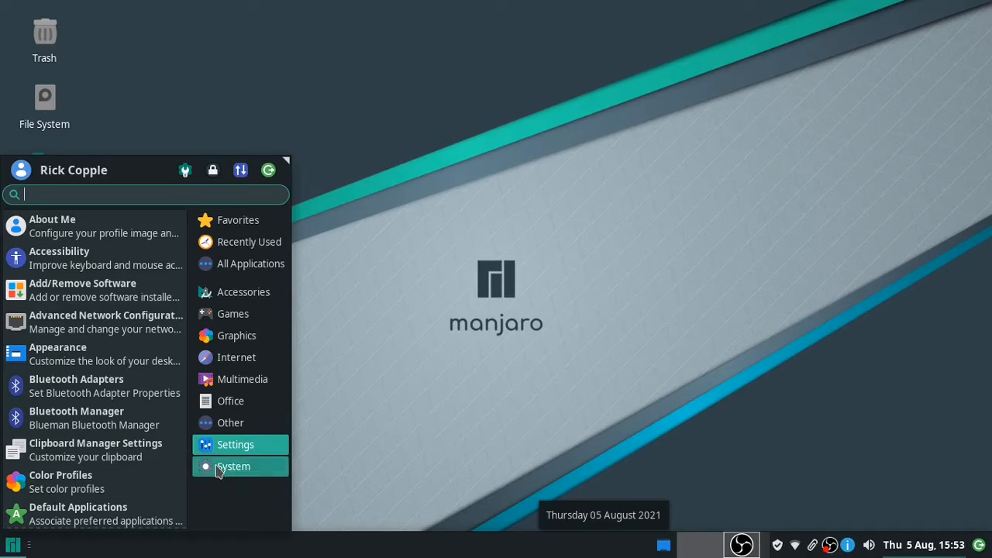
pyautogui.click(220, 471)
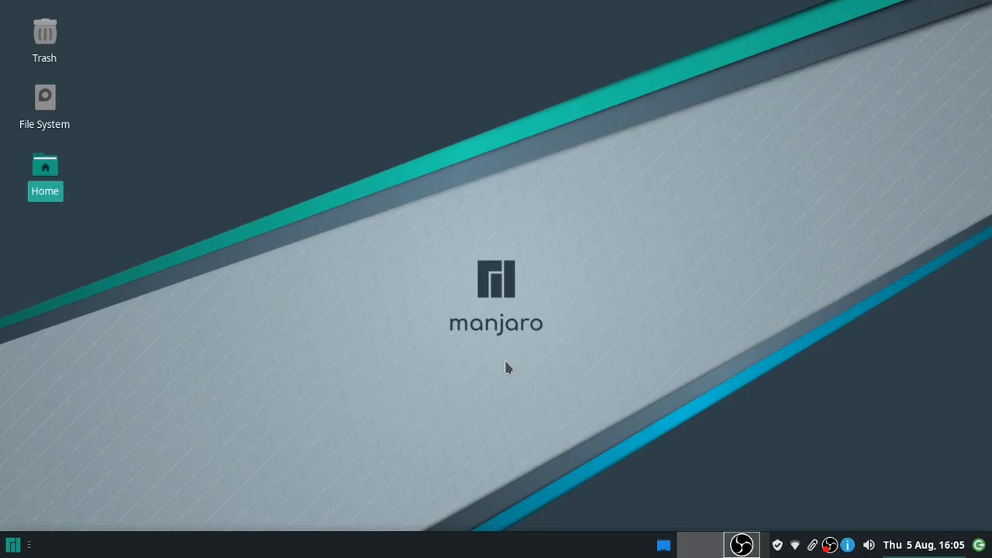
# - Open the Whisker menu and search 'short', listing Keyboard, Window Manager and Screenshot
pyautogui.press('super')
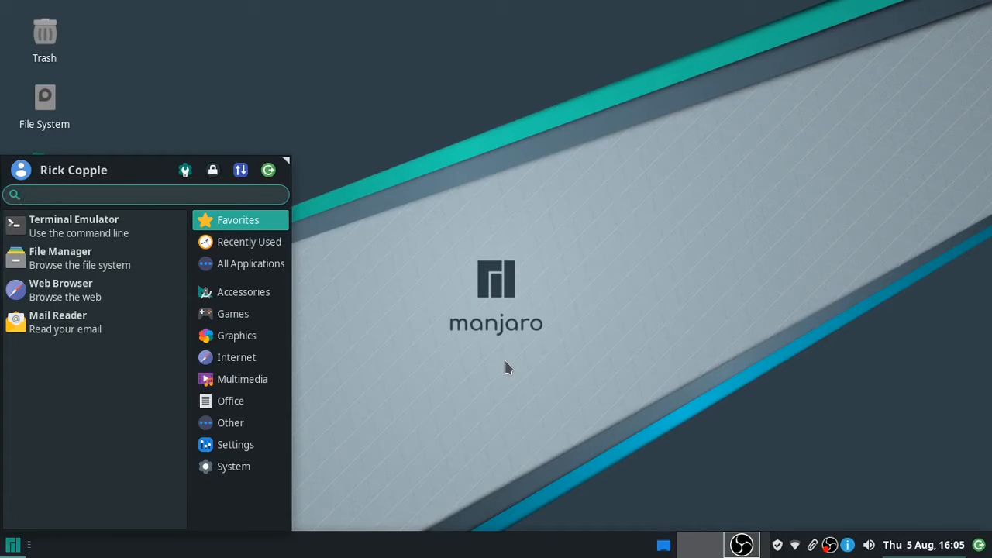
pyautogui.write('key')
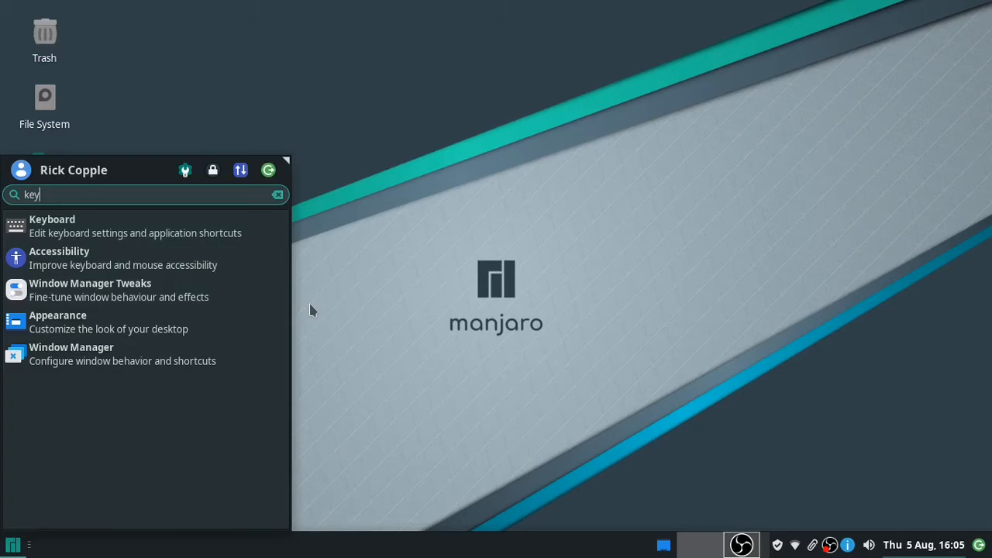
pyautogui.press('BackSpace')
pyautogui.press('BackSpace')
pyautogui.press('BackSpace')
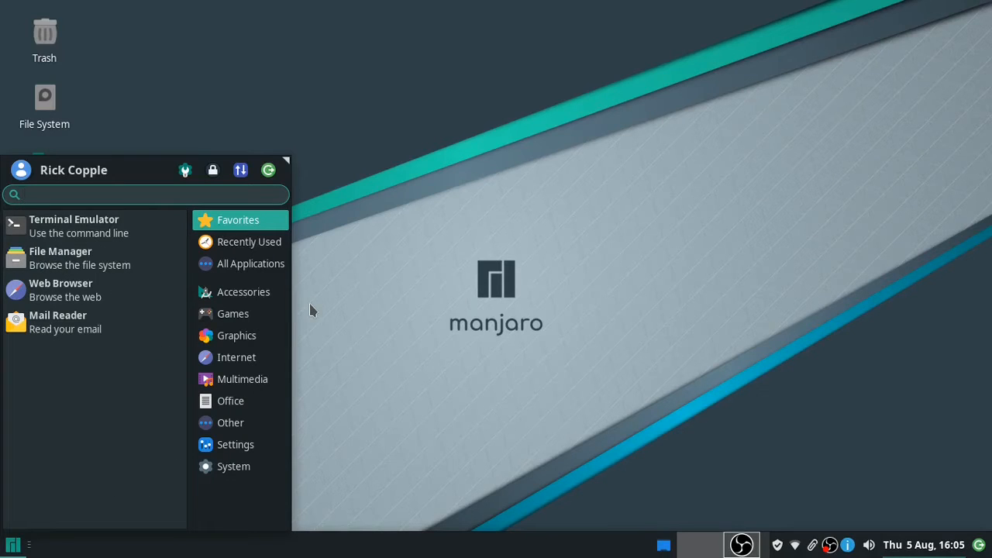
pyautogui.write('w')
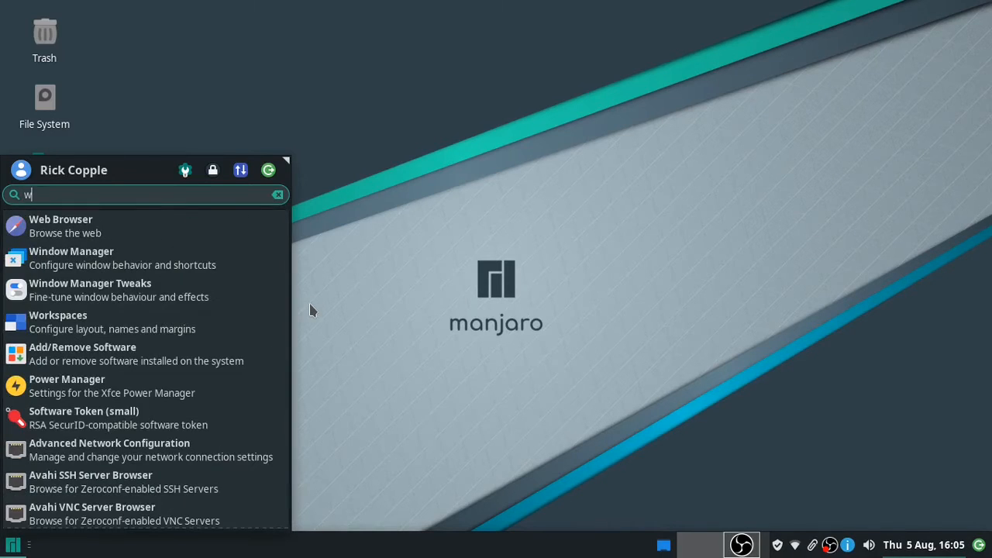
pyautogui.press('BackSpace')
pyautogui.write('short')
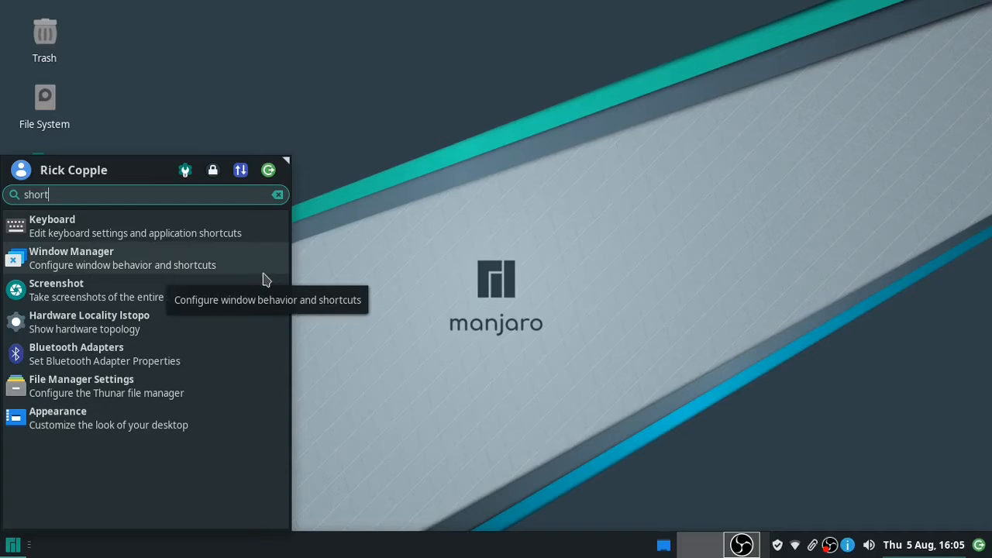
# - Review Window Manager's Keyboard shortcuts, try the Alt+Space and title-bar window menus, then close the settings
pyautogui.click(194, 269)
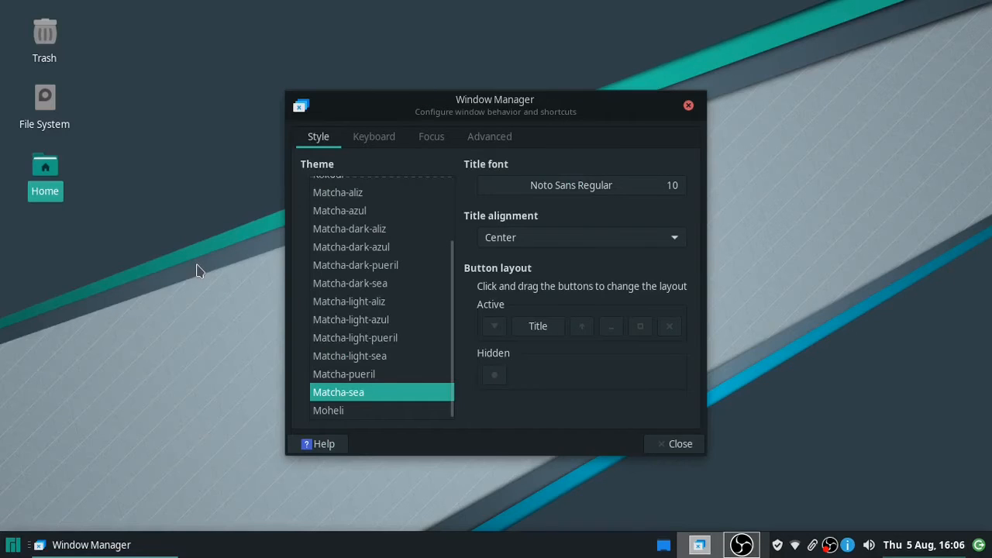
pyautogui.click(376, 143)
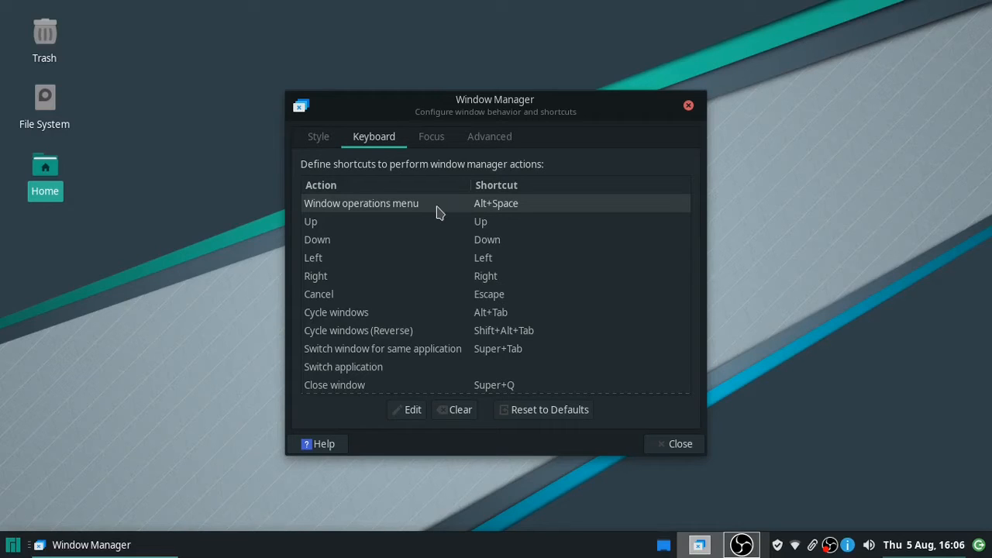
pyautogui.hotkey('alt', 'space')
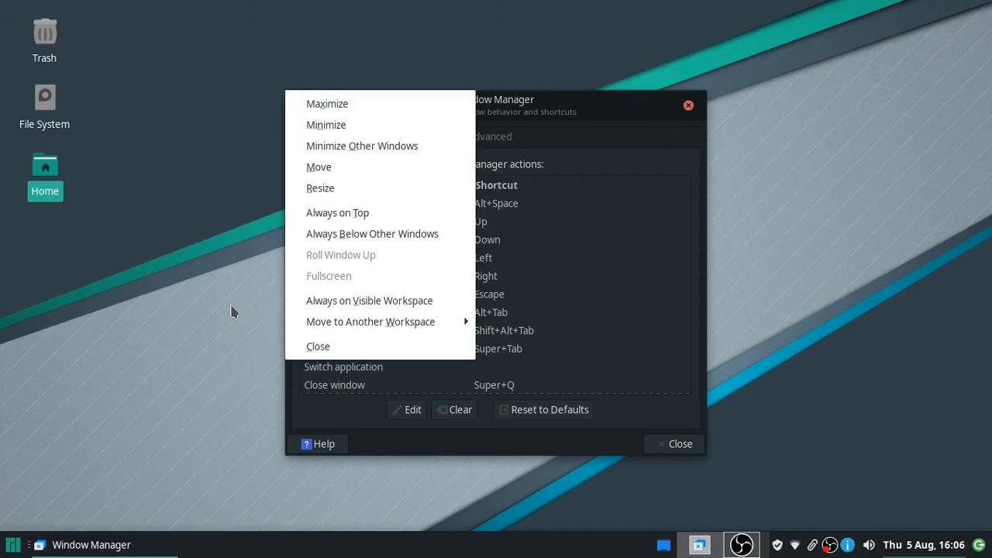
pyautogui.press('Escape')
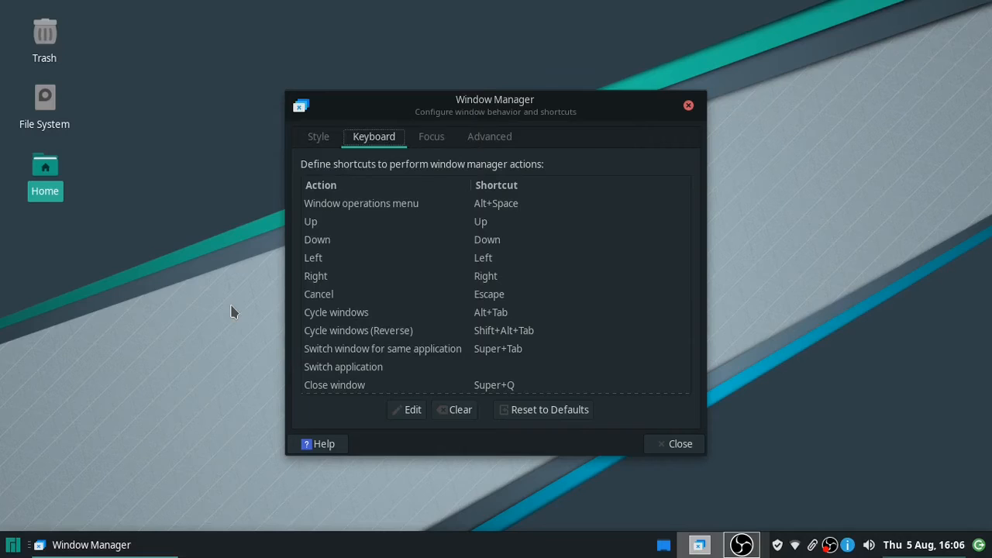
pyautogui.click(299, 109)
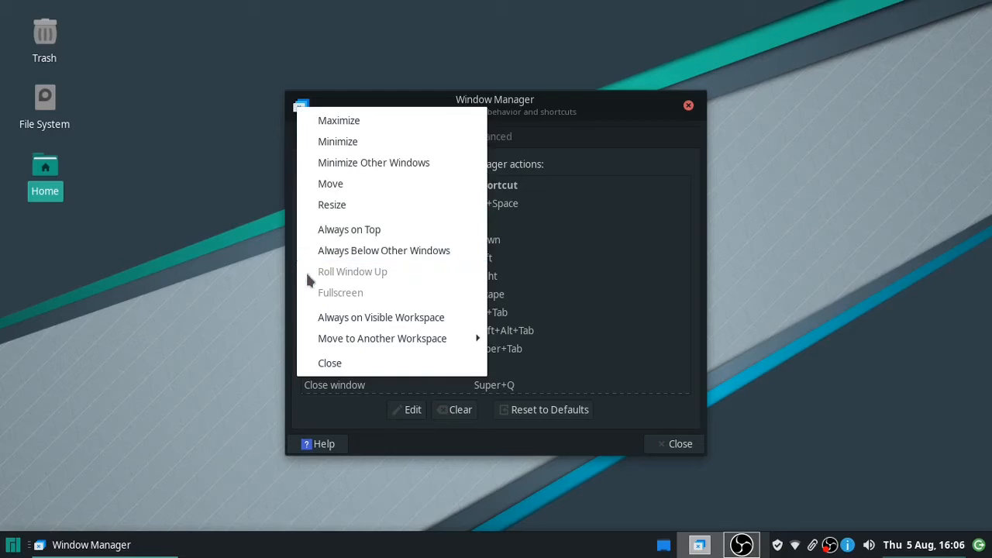
pyautogui.click(245, 245)
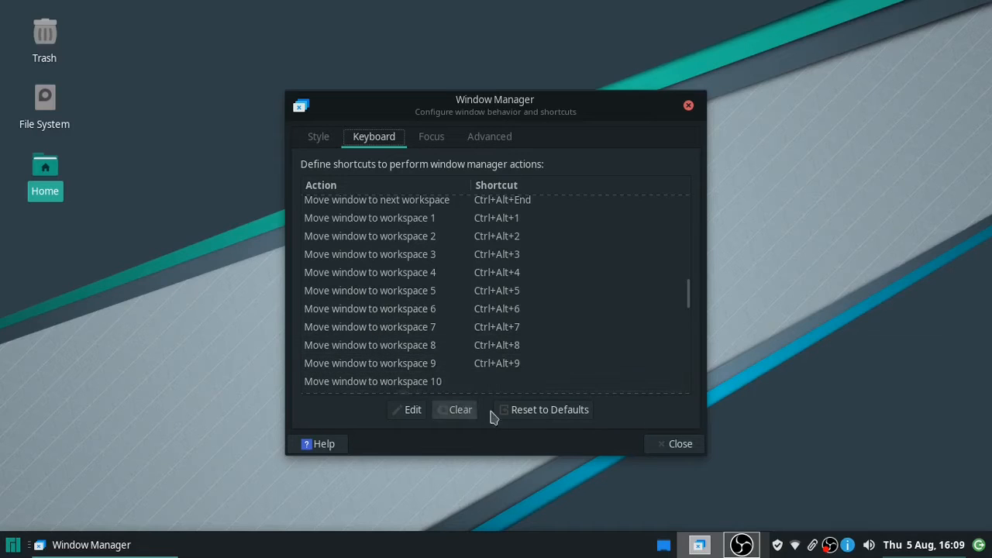
pyautogui.click(651, 448)
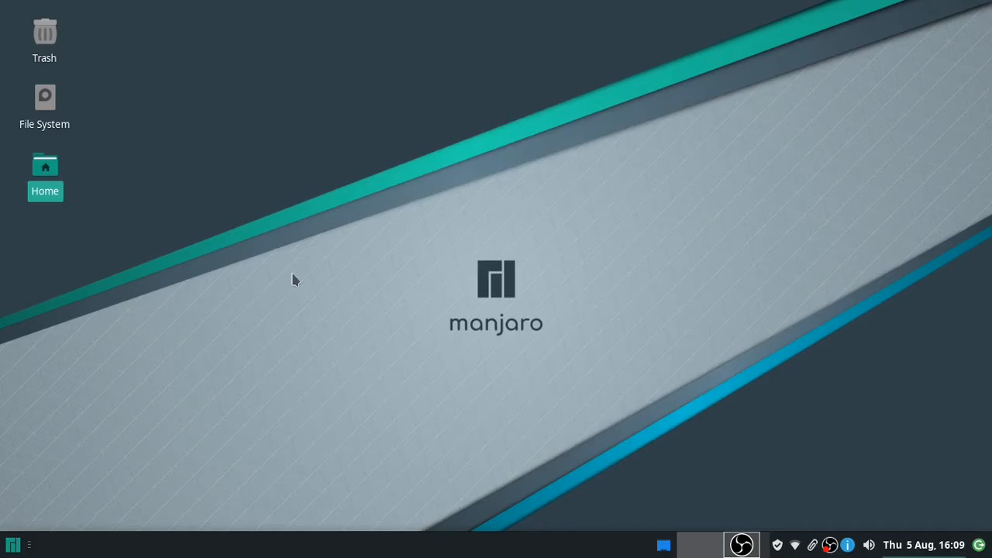
# - Launch Keyboard settings via a 'short' menu search and show its Application Shortcuts list
pyautogui.press('super')
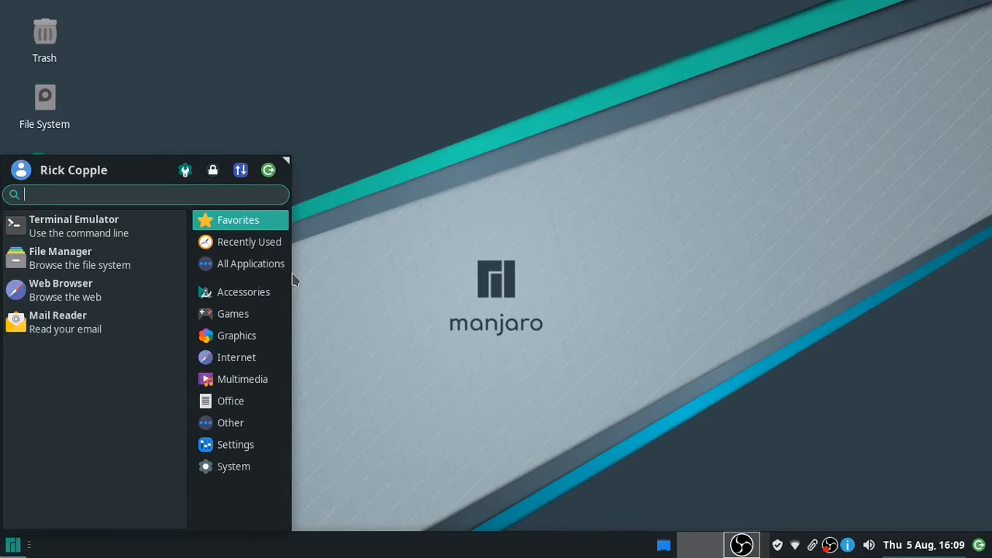
pyautogui.write('sho')
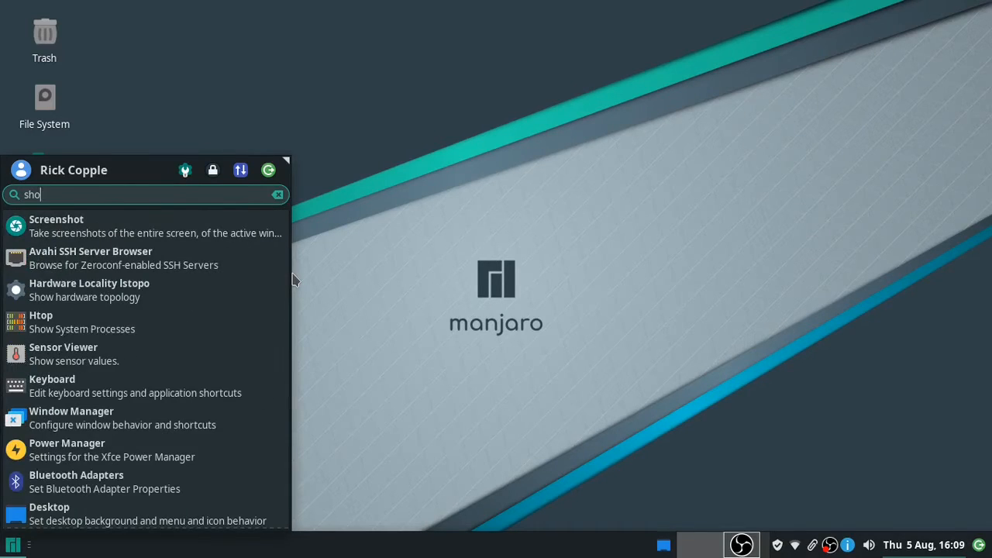
pyautogui.write('rt')
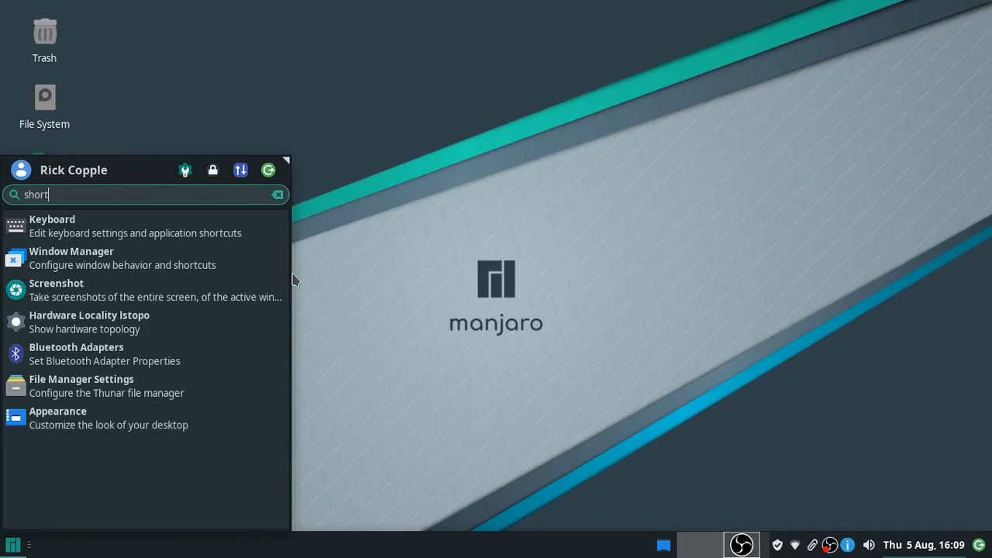
pyautogui.press('Return')
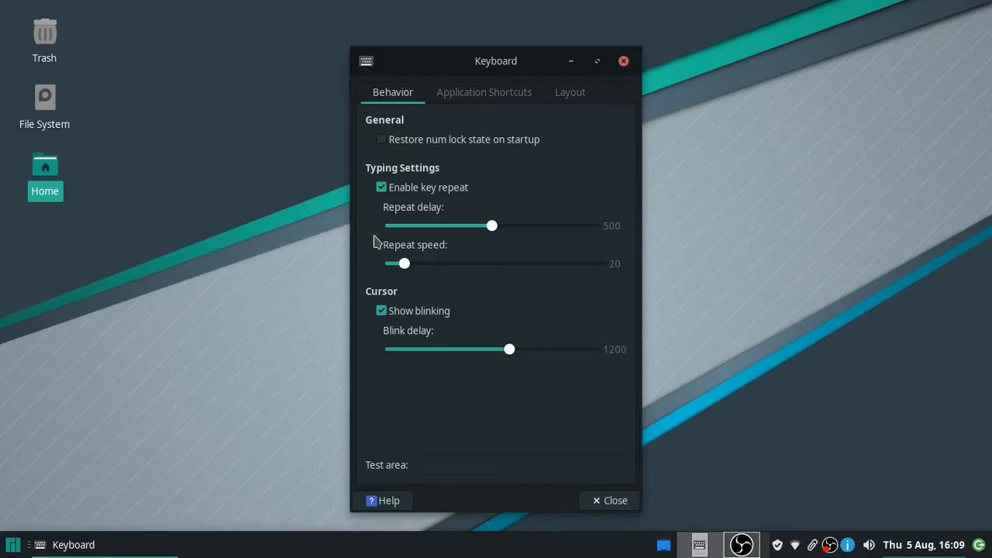
pyautogui.click(507, 100)
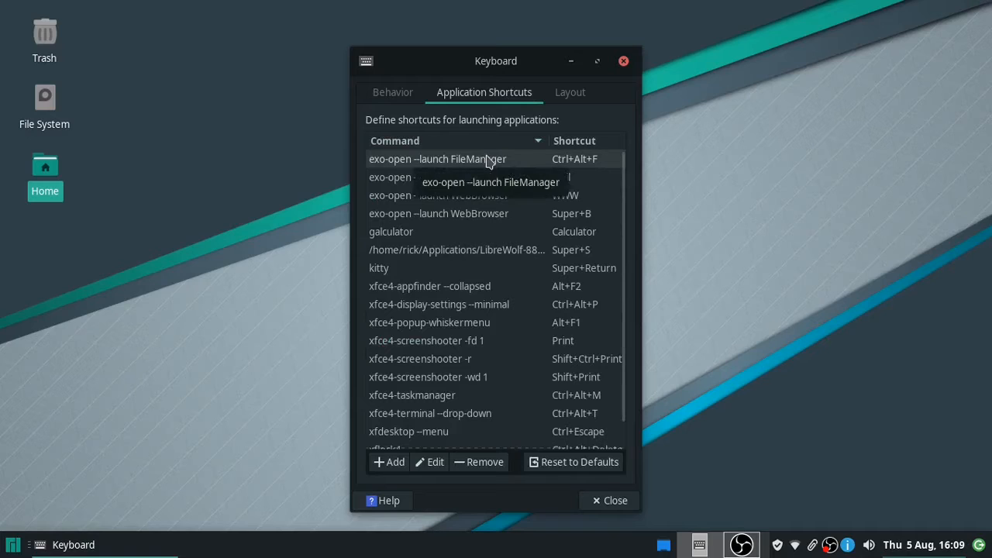
# - Dismiss the shortcuts list's context menu and drop down the terminal with Ctrl+Alt+T
pyautogui.rightClick(480, 237)
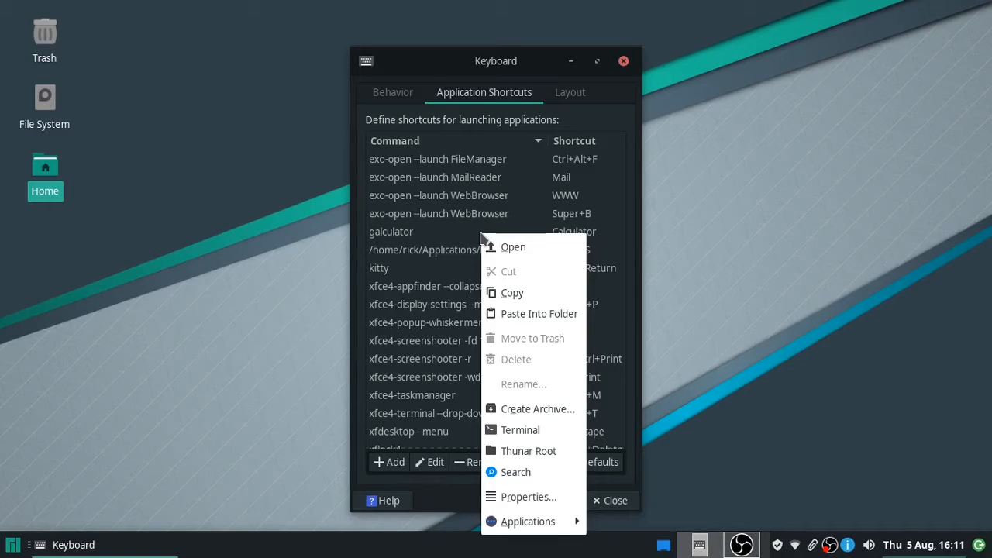
pyautogui.press('Escape')
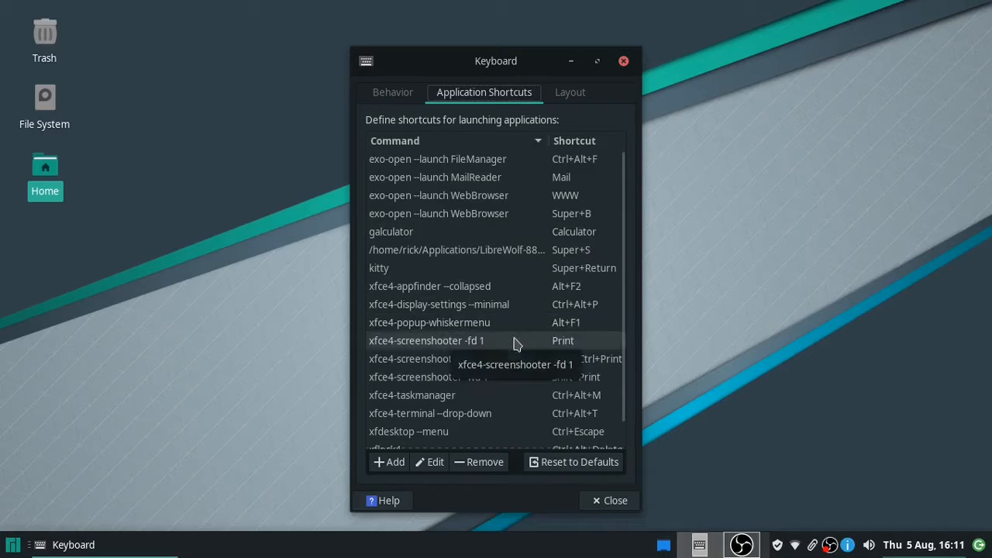
pyautogui.scroll(-1, 517, 354)
pyautogui.hotkey('ctrl', 'alt', 't')
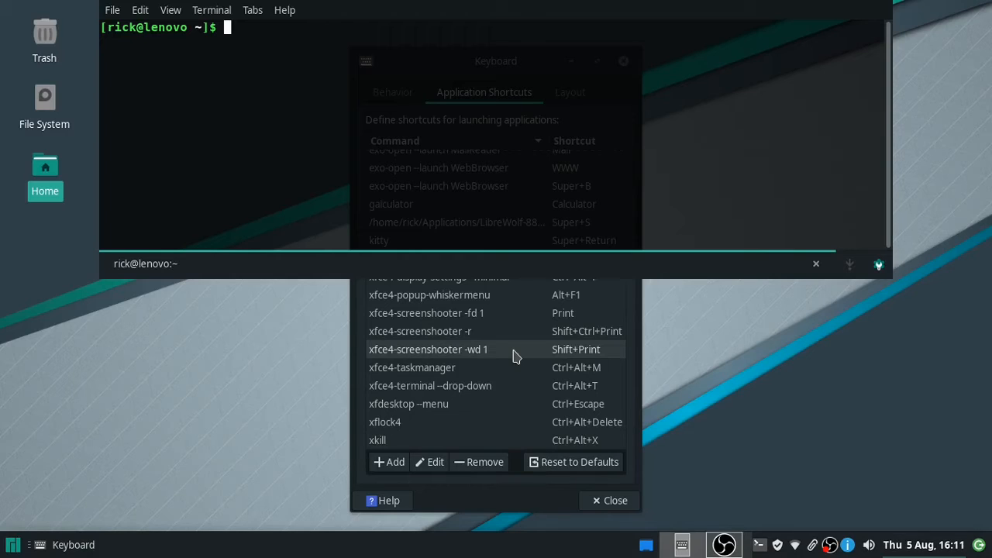
# - Run echo $TERM to show xterm-256color, then view and close the terminal's About dialog
pyautogui.write('echo $TERM')
pyautogui.press('Return')
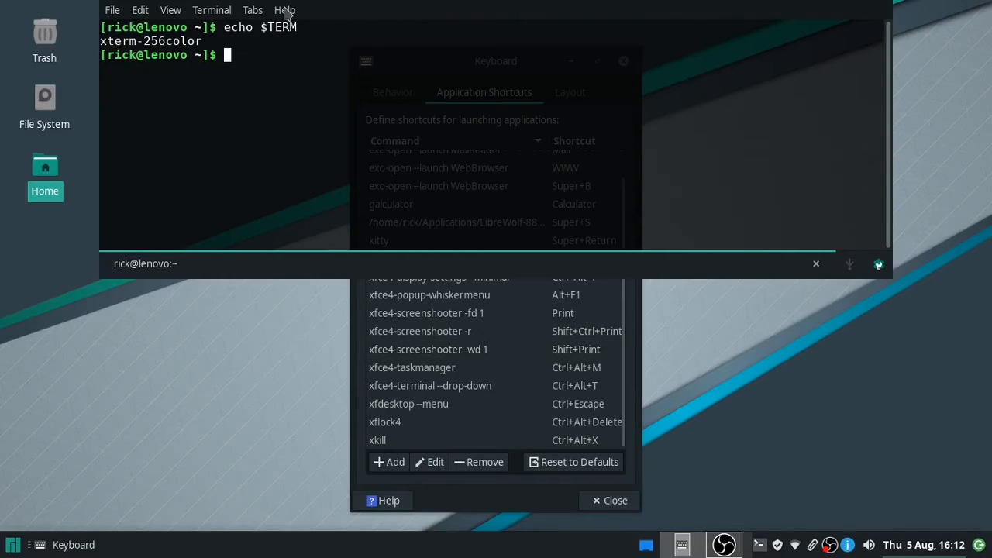
pyautogui.click(285, 11)
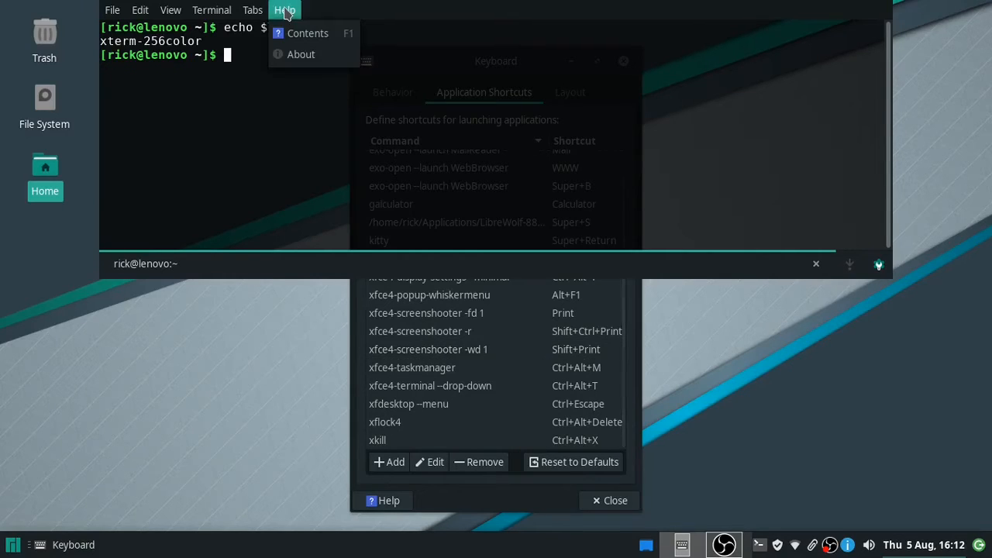
pyautogui.click(295, 54)
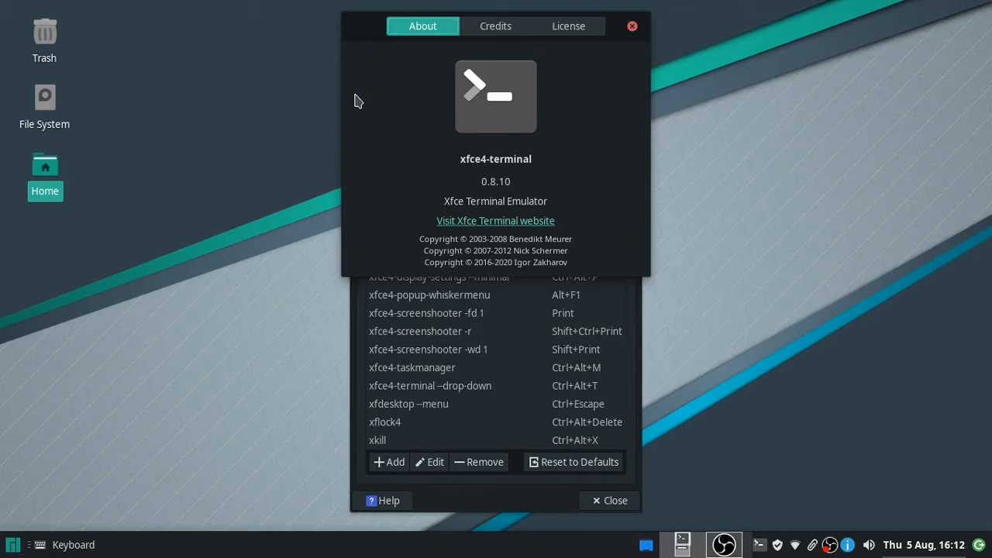
pyautogui.click(632, 27)
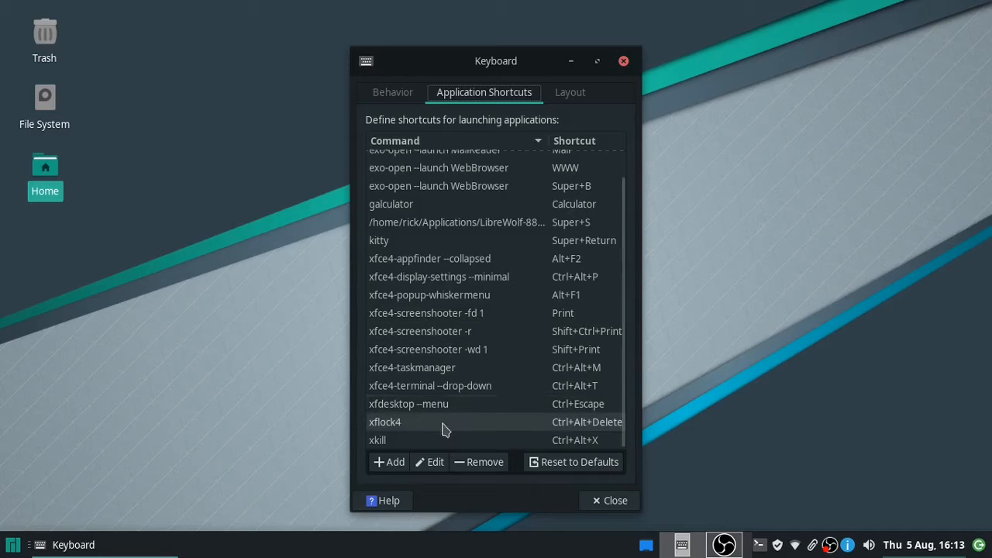
# - Add a new application shortcut with the command libreoffice --writer
pyautogui.click(396, 462)
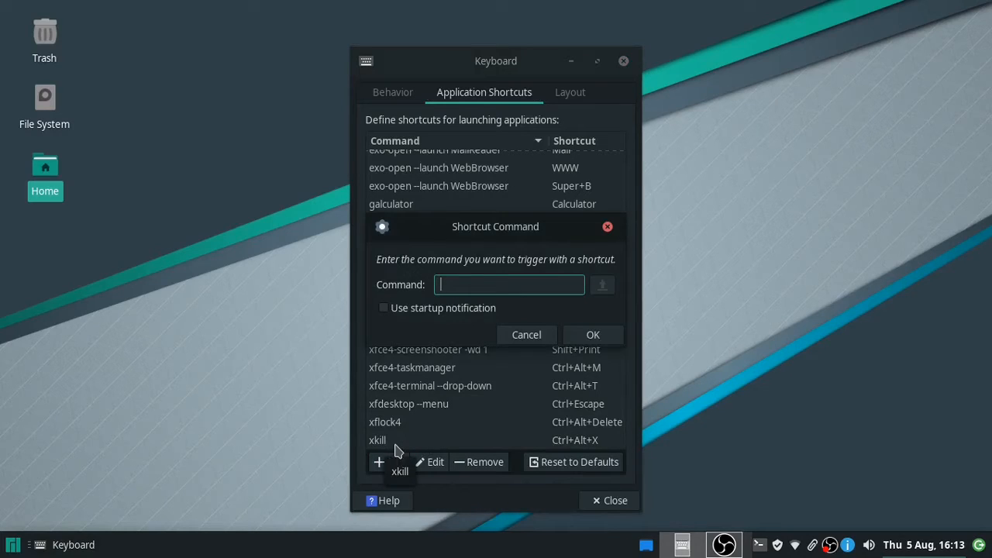
pyautogui.write('li')
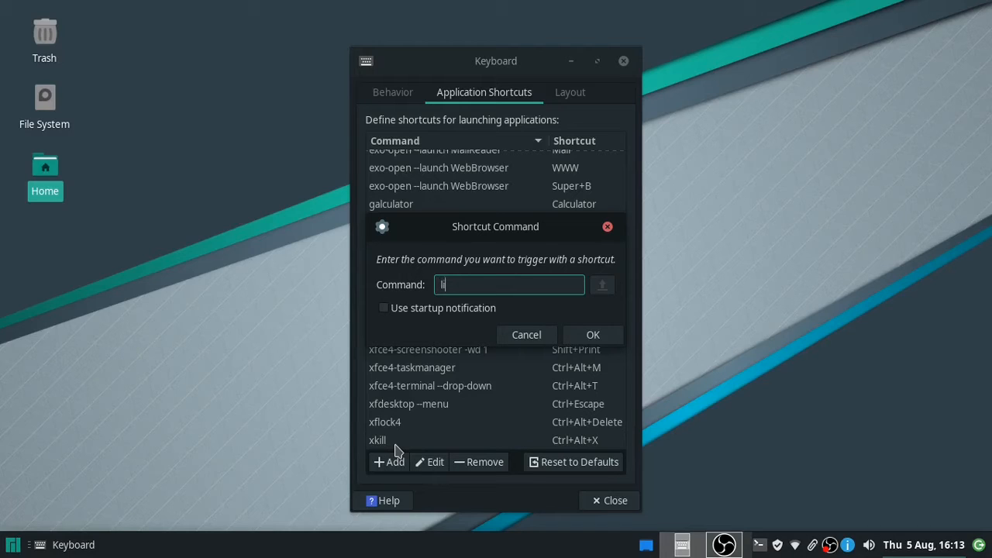
pyautogui.write('be')
pyautogui.press('BackSpace')
pyautogui.press('BackSpace')
pyautogui.write('breoffice --writer')
pyautogui.click(594, 336)
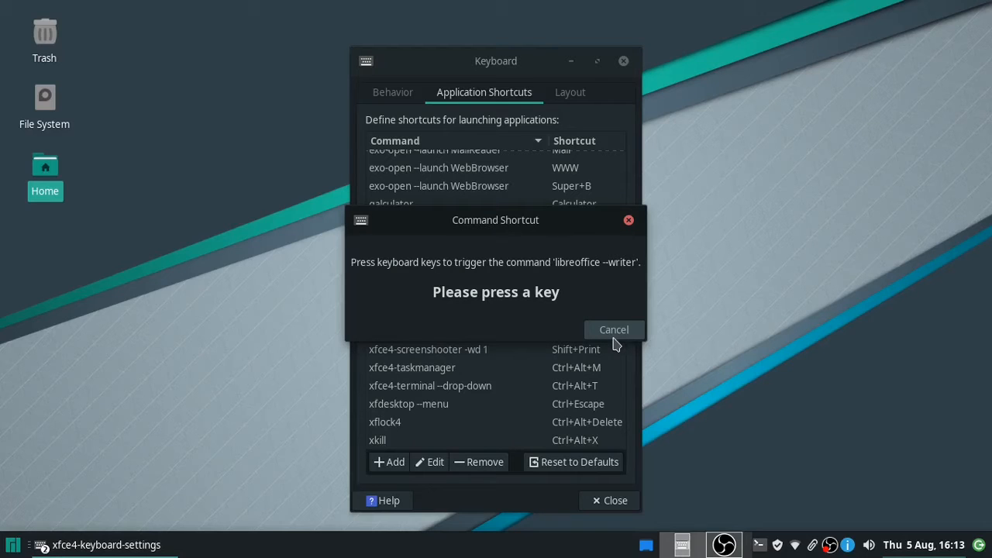
# - Assign Shift+Super+W to the Writer command and close Keyboard settings
pyautogui.press('super')
pyautogui.press('shift')
pyautogui.press('shift+super+w')
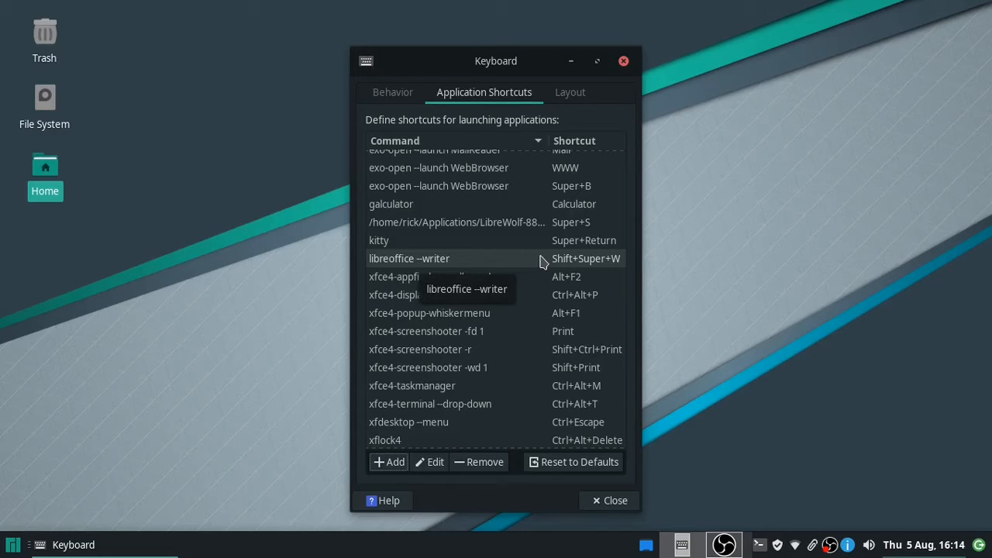
pyautogui.click(609, 501)
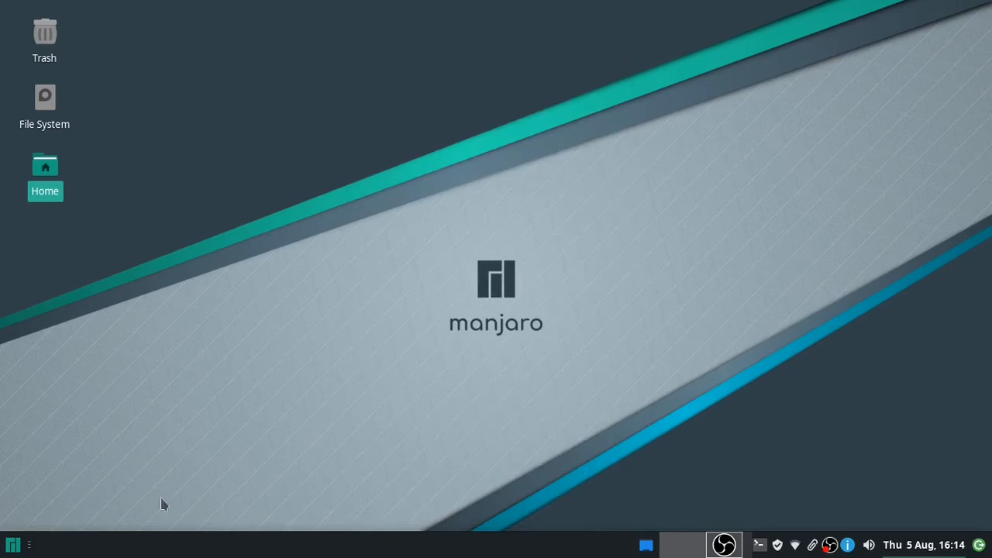
# - Launch Add/Remove Software from the Settings category of the Whisker menu
pyautogui.click(11, 545)
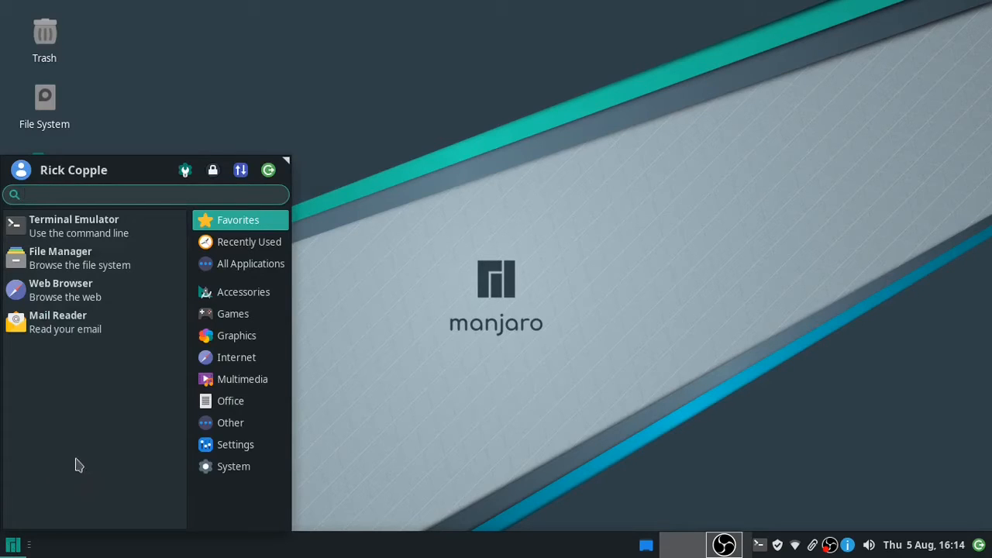
pyautogui.click(226, 454)
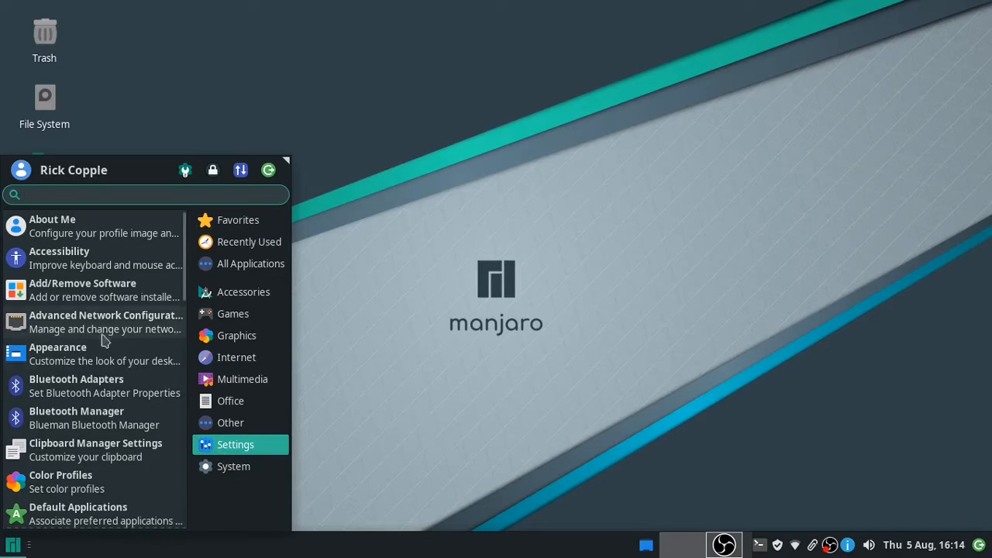
pyautogui.click(71, 299)
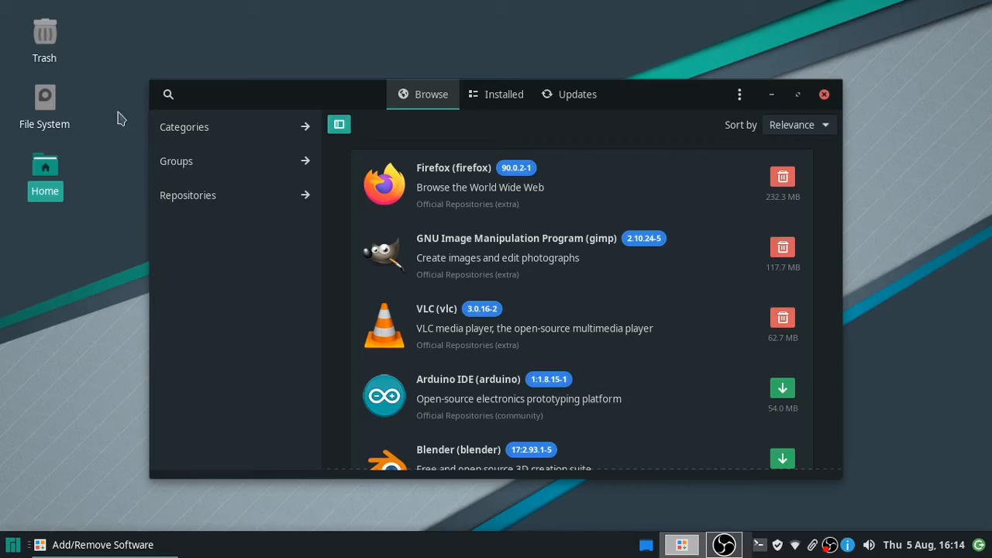
# - Look through Pamac's package Categories and Groups listings
pyautogui.click(195, 128)
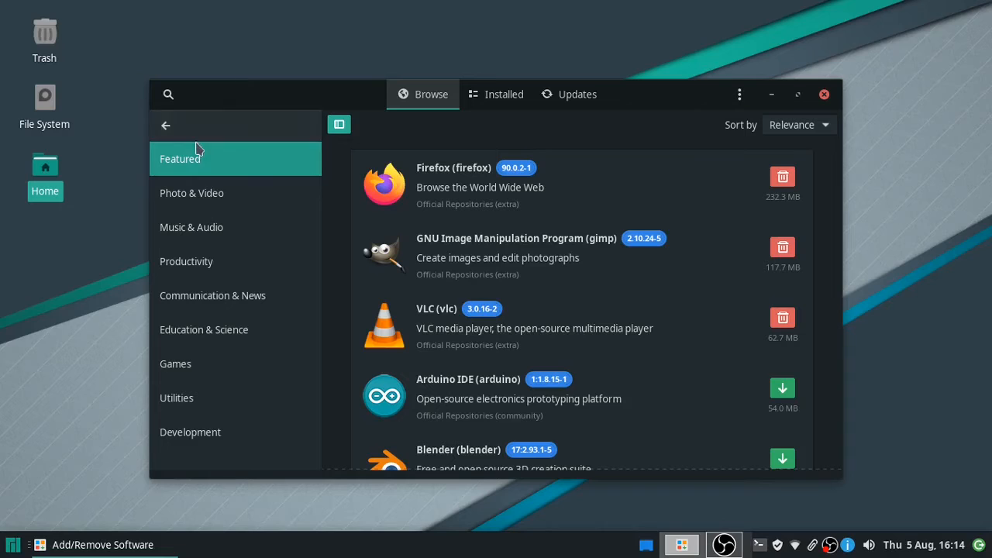
pyautogui.click(177, 128)
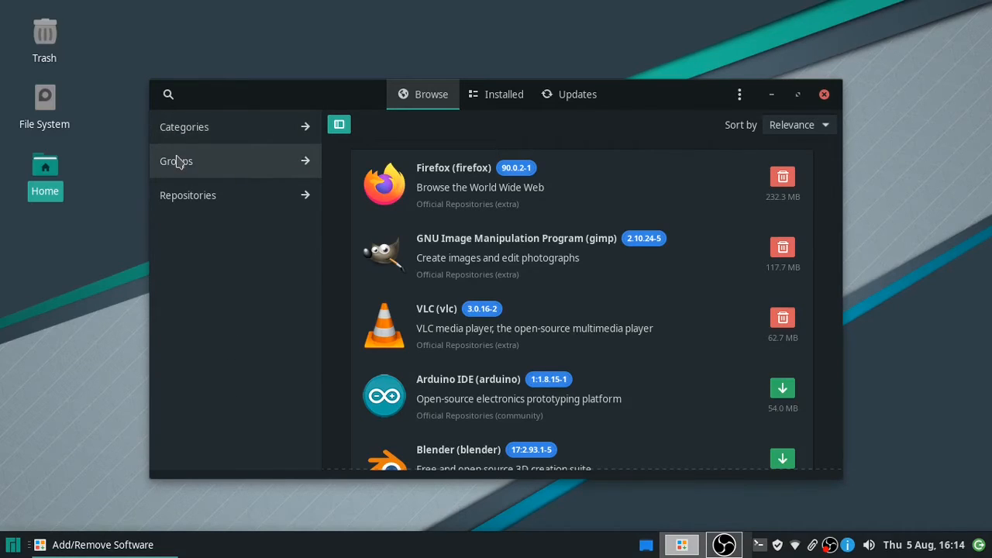
pyautogui.click(177, 160)
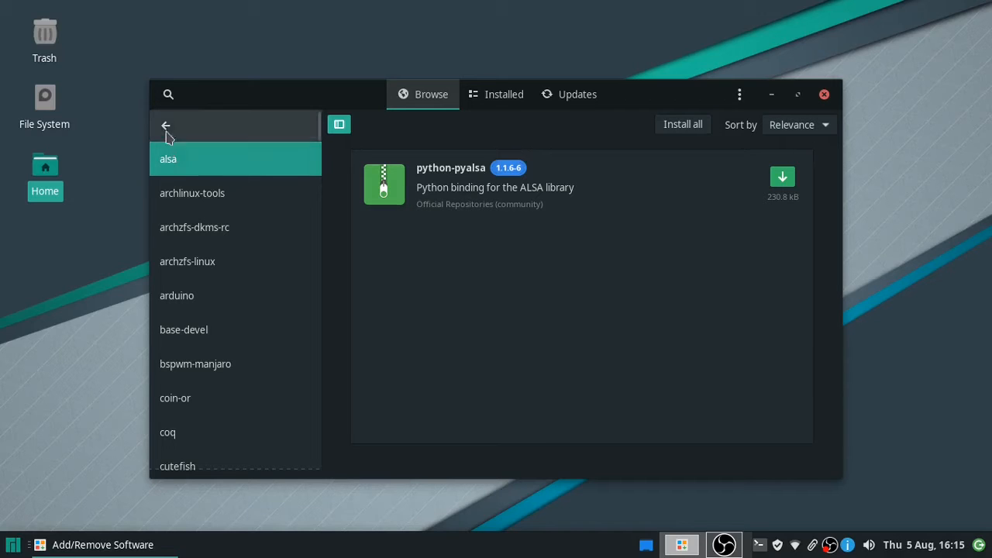
pyautogui.click(164, 128)
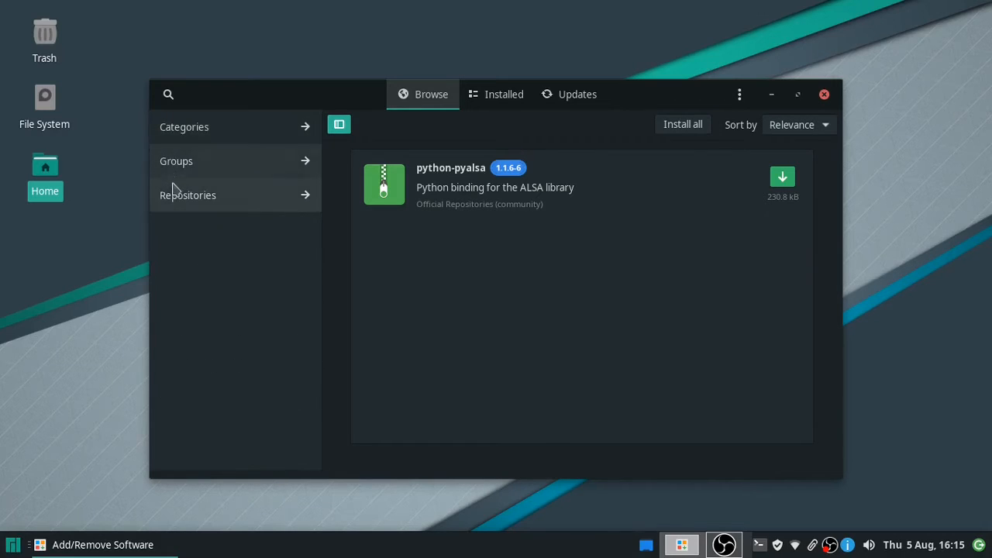
# - Browse the core, extra, community and multilib repositories, then bring up an empty package search
pyautogui.click(175, 194)
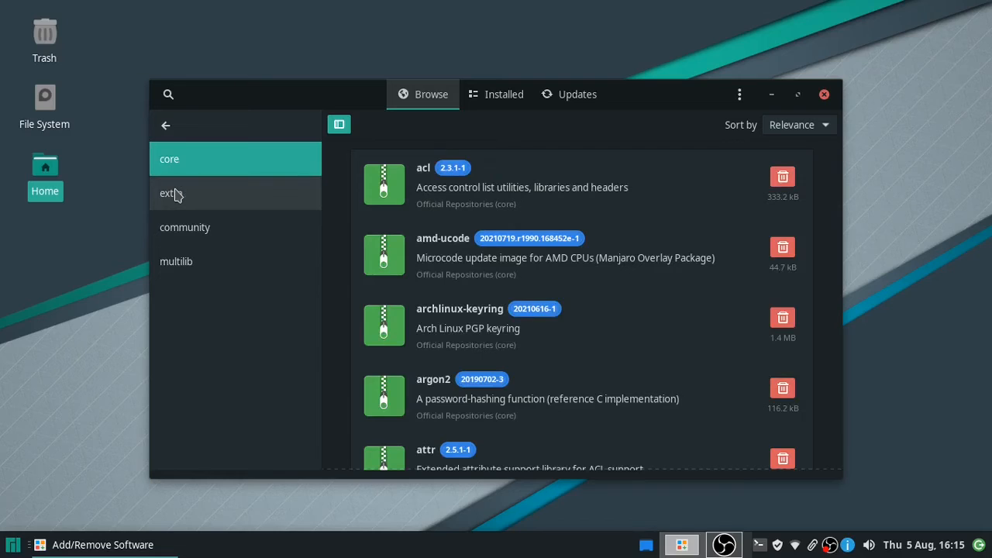
pyautogui.click(241, 202)
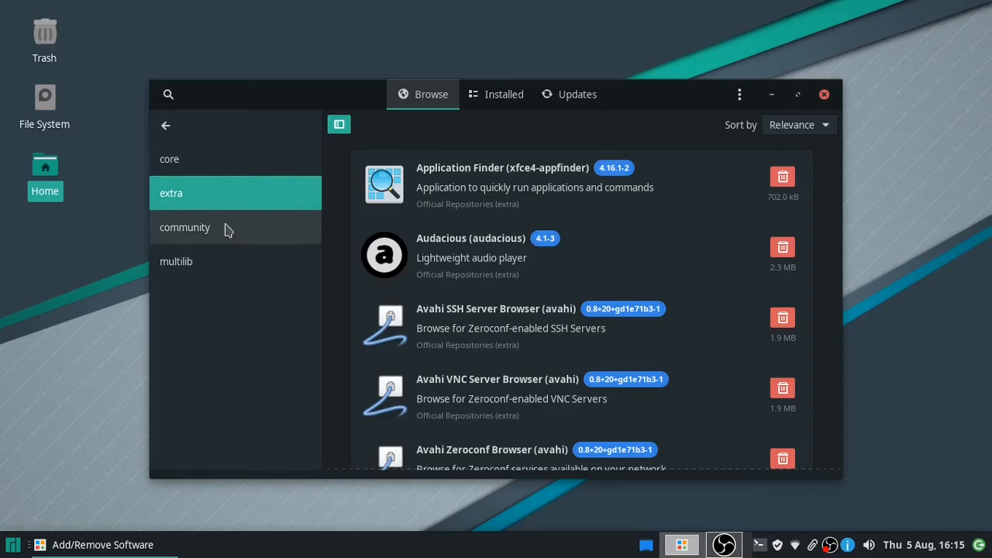
pyautogui.click(225, 229)
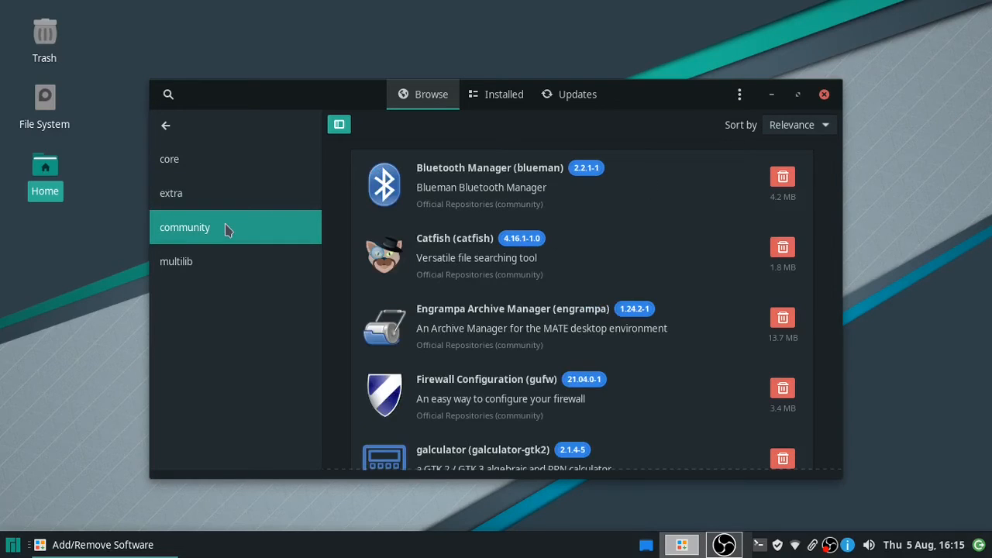
pyautogui.click(206, 266)
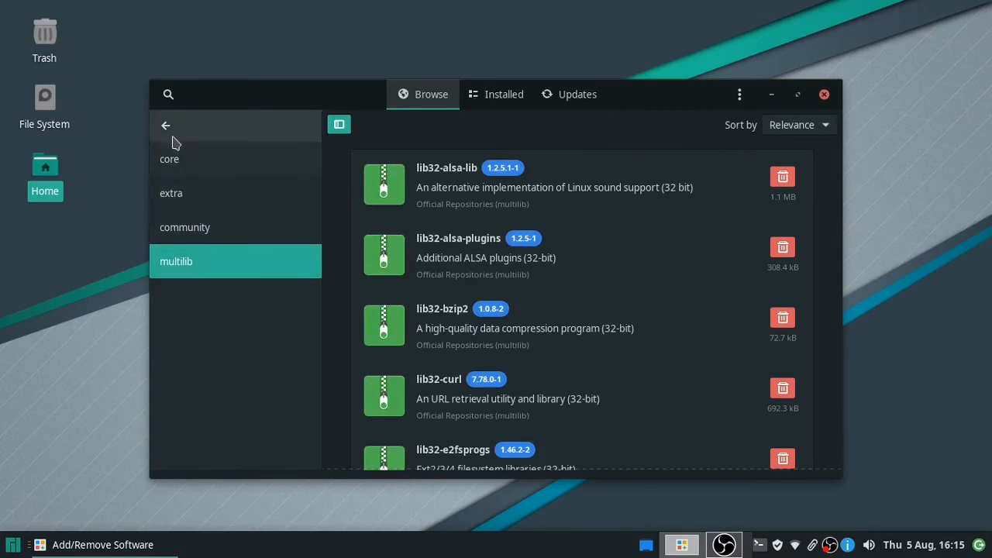
pyautogui.click(168, 96)
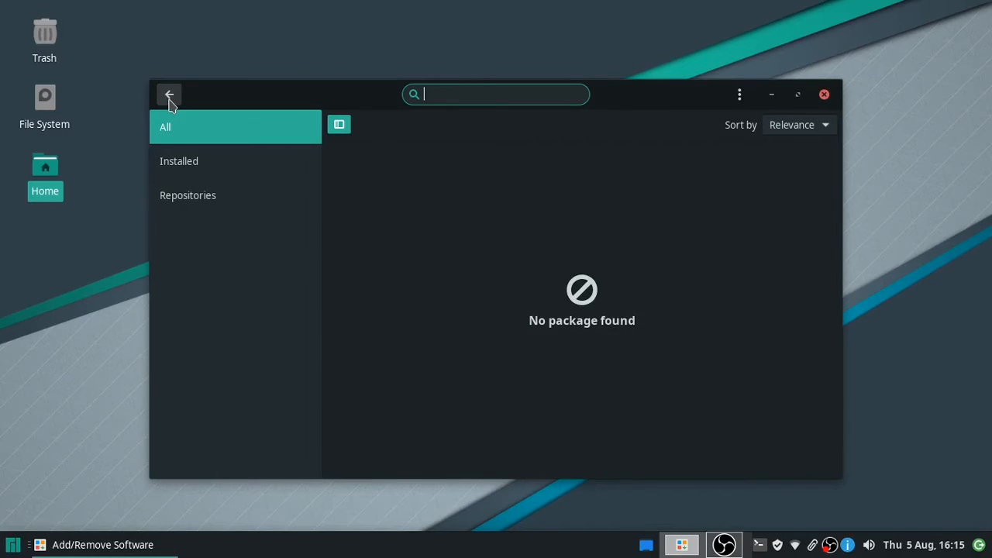
# - Search 'libreoffice' and mark LibreOffice (libreoffice-still) 7.0.6-3 for installation
pyautogui.write('libreoffice')
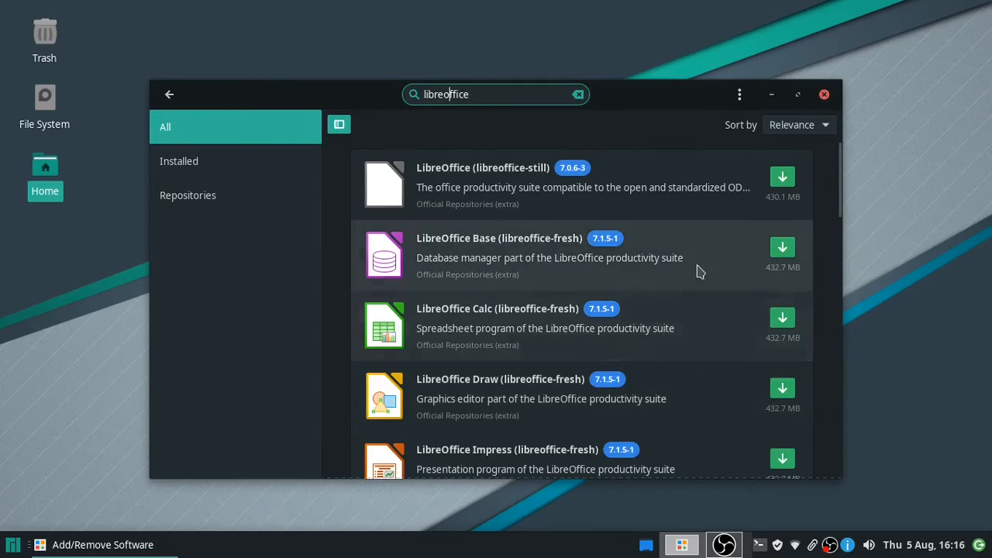
pyautogui.click(782, 177)
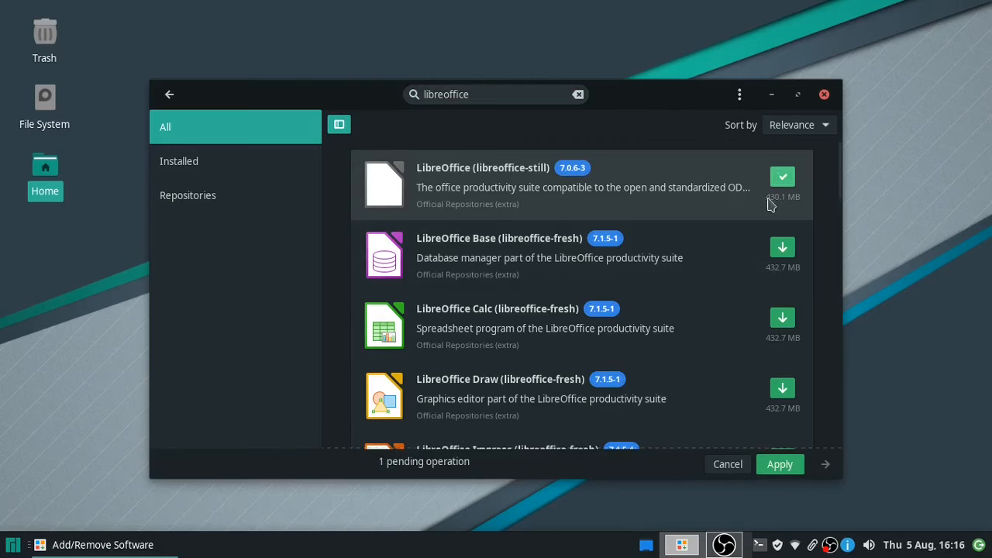
# - Apply the libreoffice-still install, accept the optional dependencies and authenticate with the account password
pyautogui.click(780, 464)
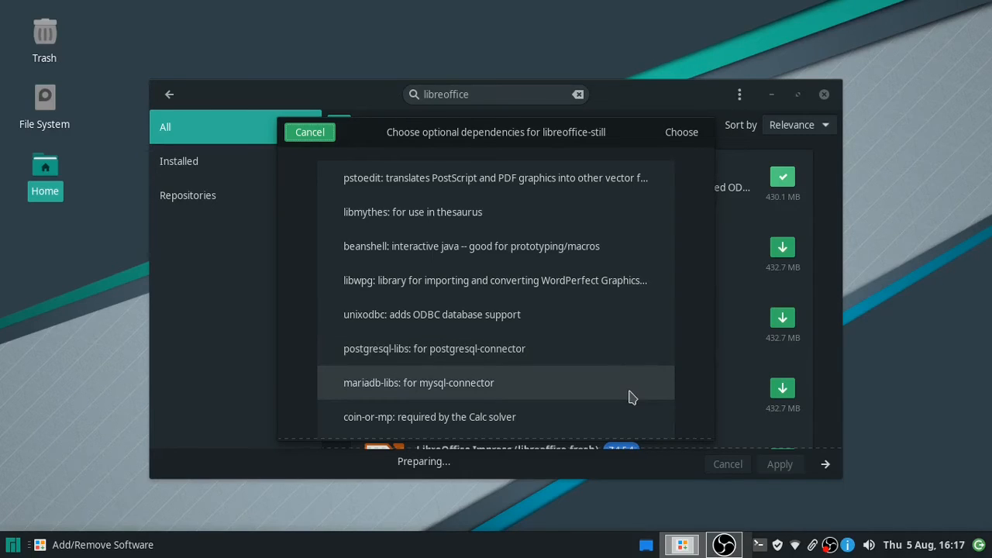
pyautogui.click(683, 133)
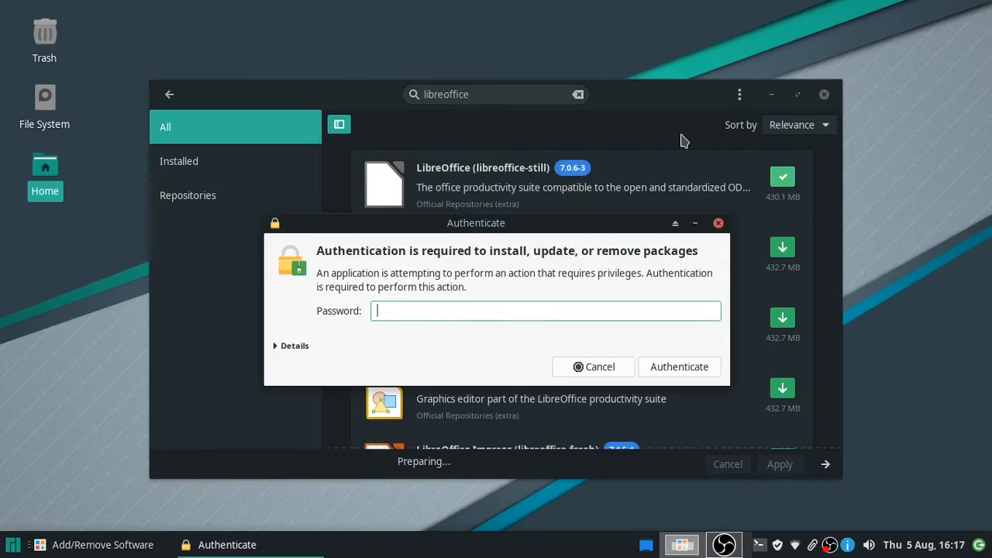
pyautogui.write('•••')
pyautogui.press('Return')
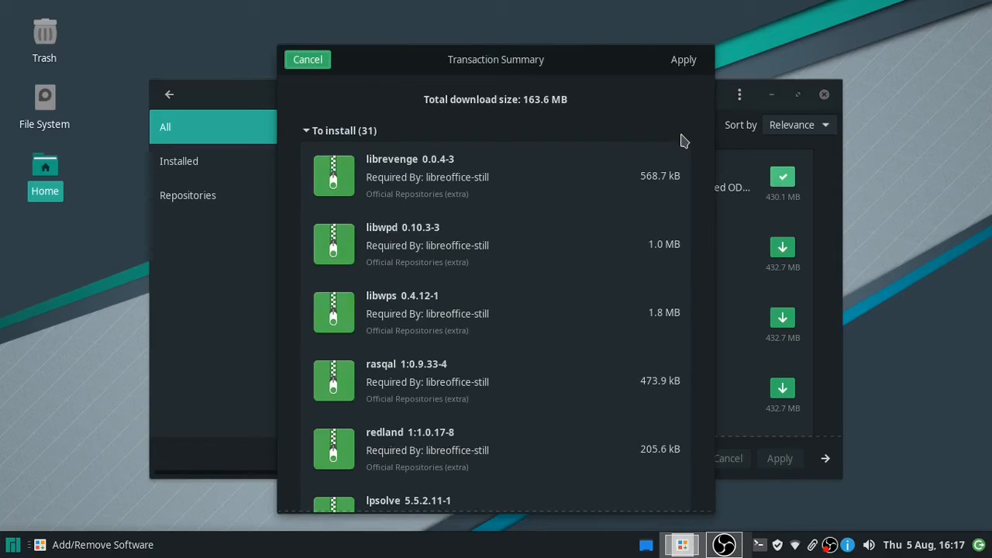
# - Confirm the 31-package, 163.6 MB libreoffice-still installation
pyautogui.click(684, 66)
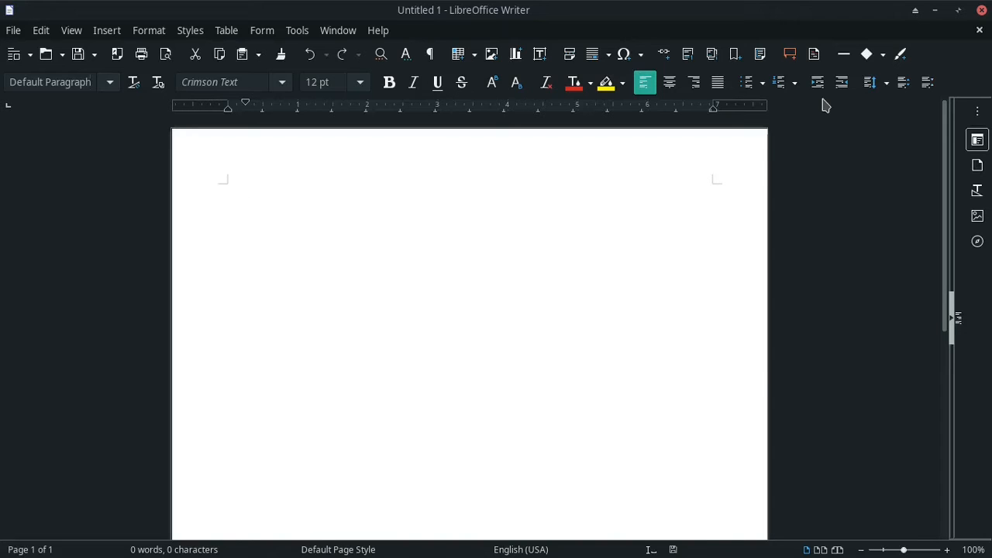
# - Quit the blank Writer document with Ctrl+Q and close the Add/Remove Software window
pyautogui.hotkey('ctrl', 'q')
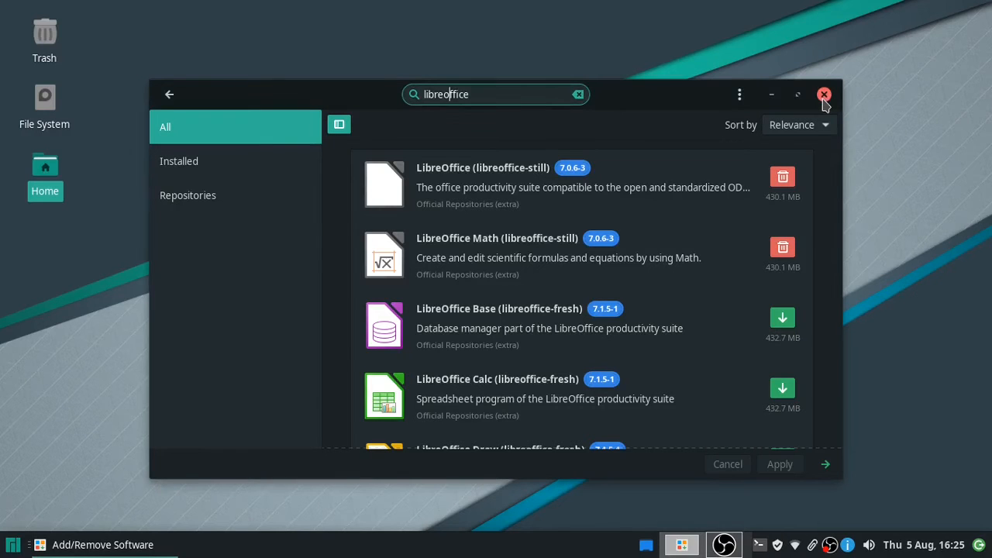
pyautogui.click(824, 95)
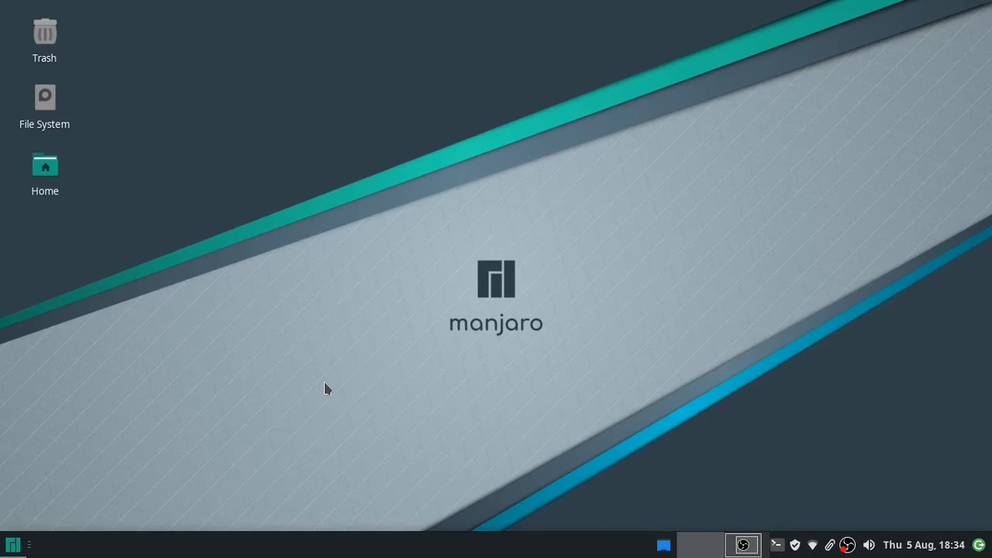
pyautogui.press('super')
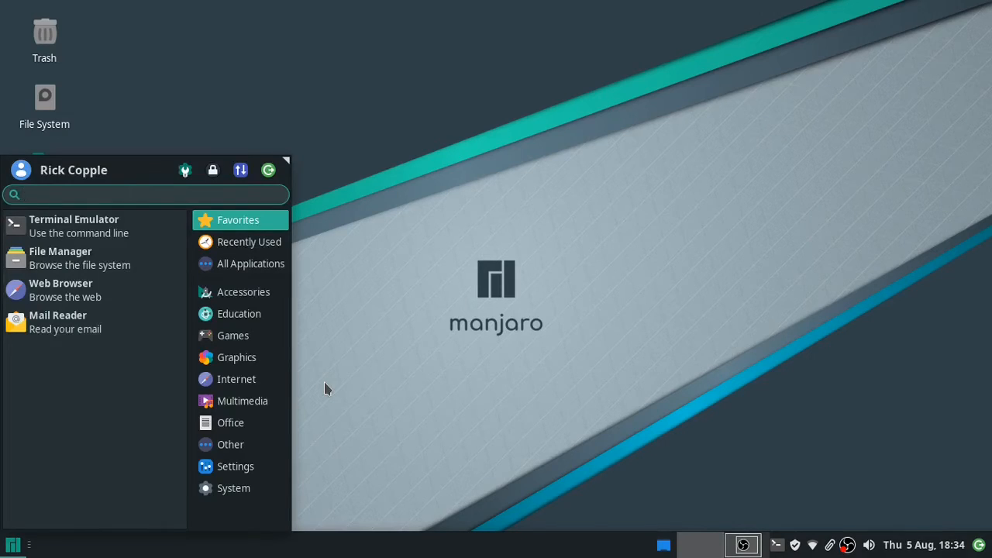
pyautogui.write('fu')
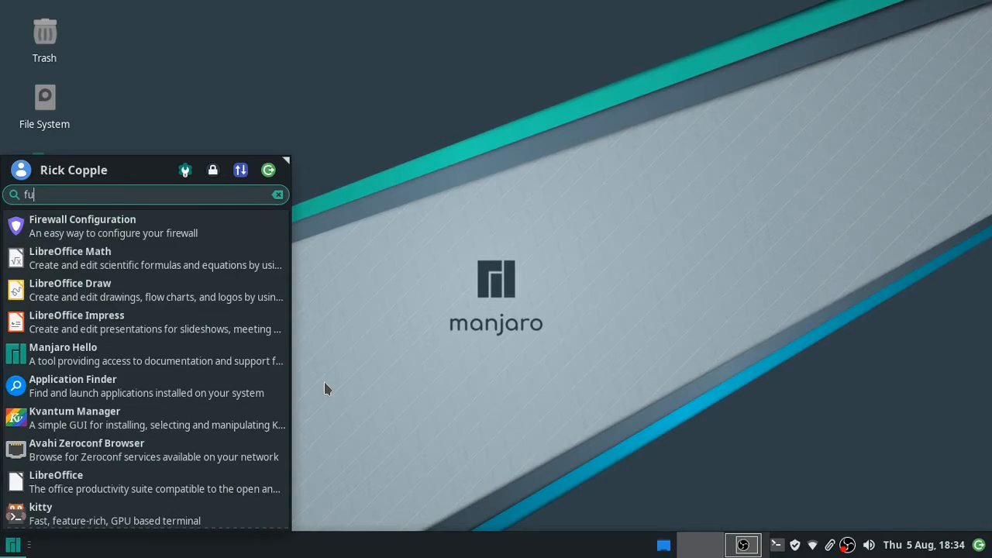
pyautogui.write('re')
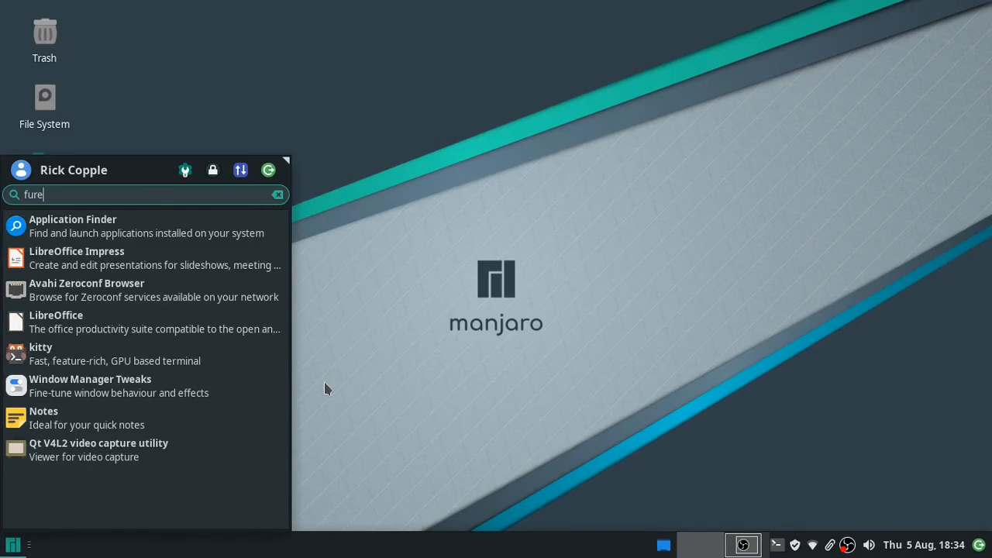
pyautogui.press('BackSpace')
pyautogui.press('BackSpace')
pyautogui.press('BackSpace')
pyautogui.write('ire')
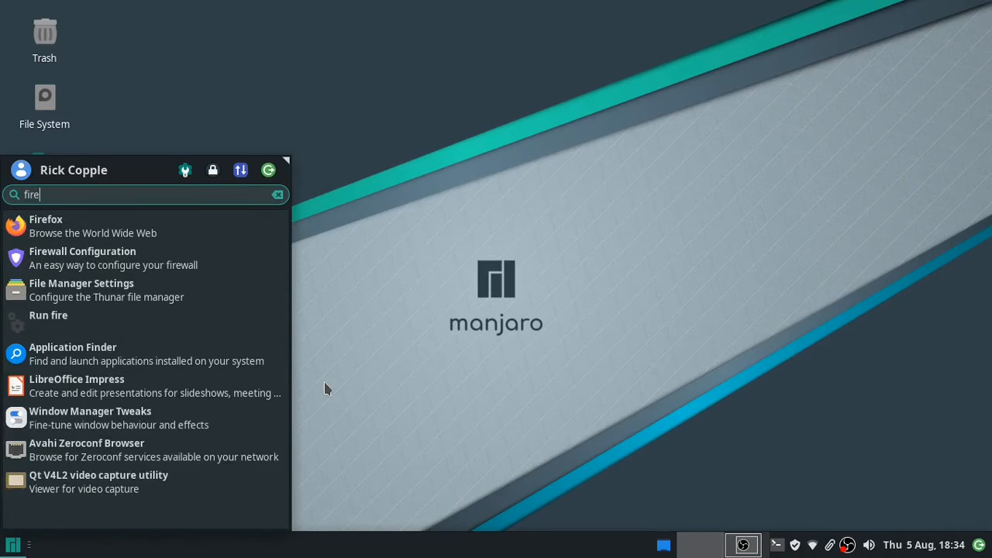
pyautogui.press('Return')
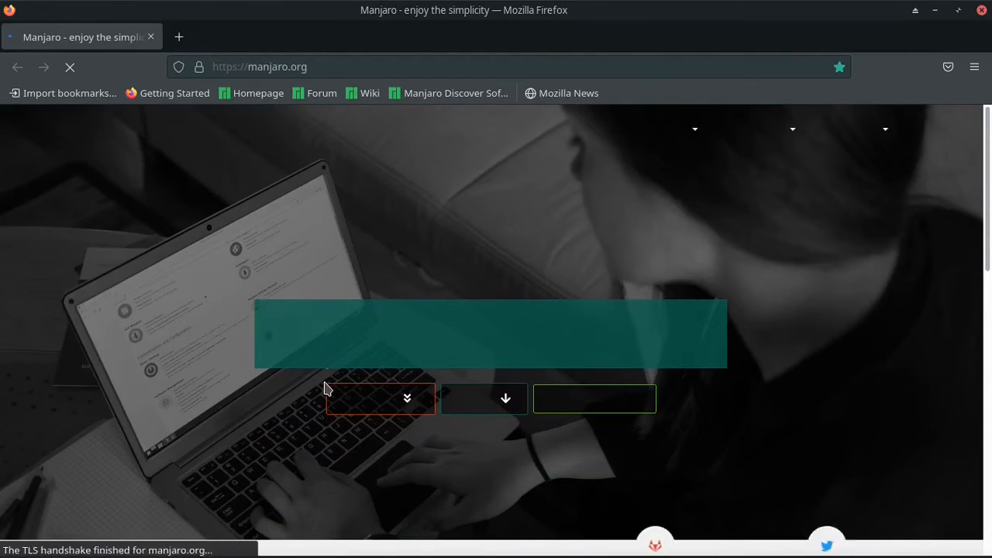
pyautogui.hotkey('alt', 'F4')
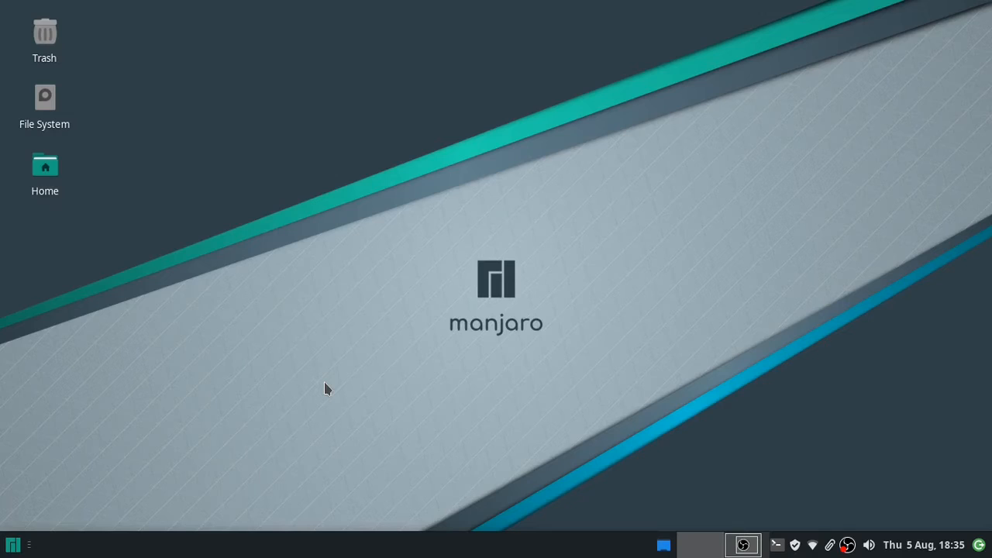
# - Launch Application Finder from the Whisker menu's Accessories category
pyautogui.press('super')
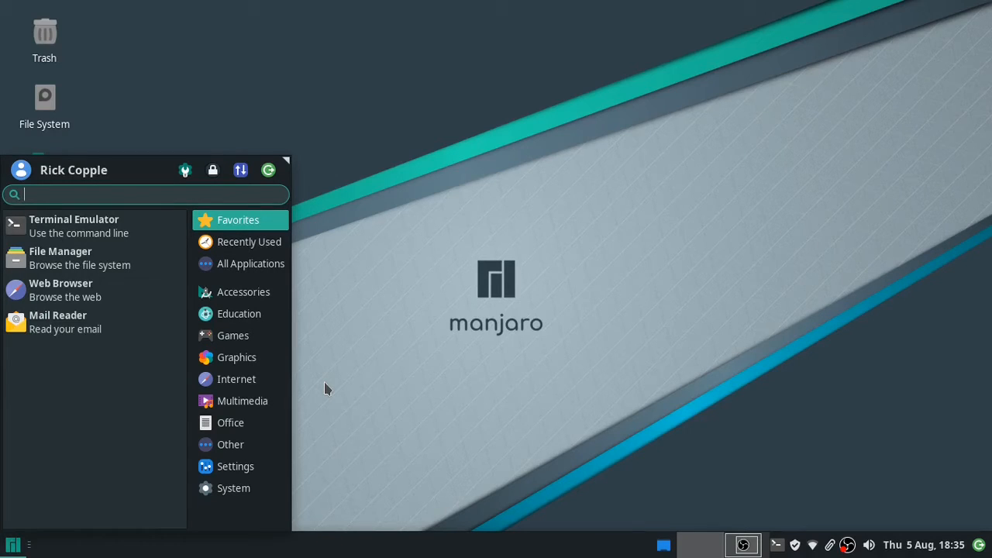
pyautogui.click(227, 299)
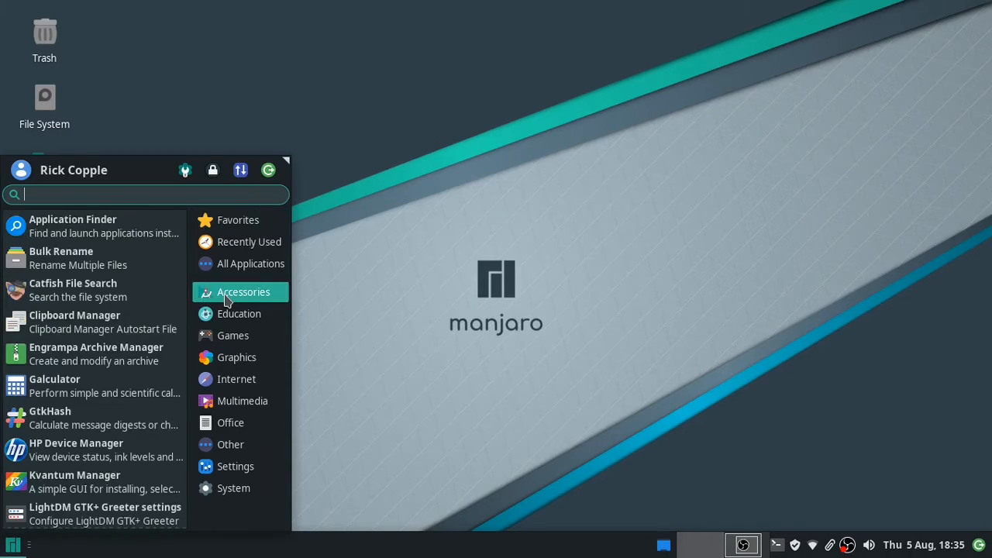
pyautogui.click(94, 237)
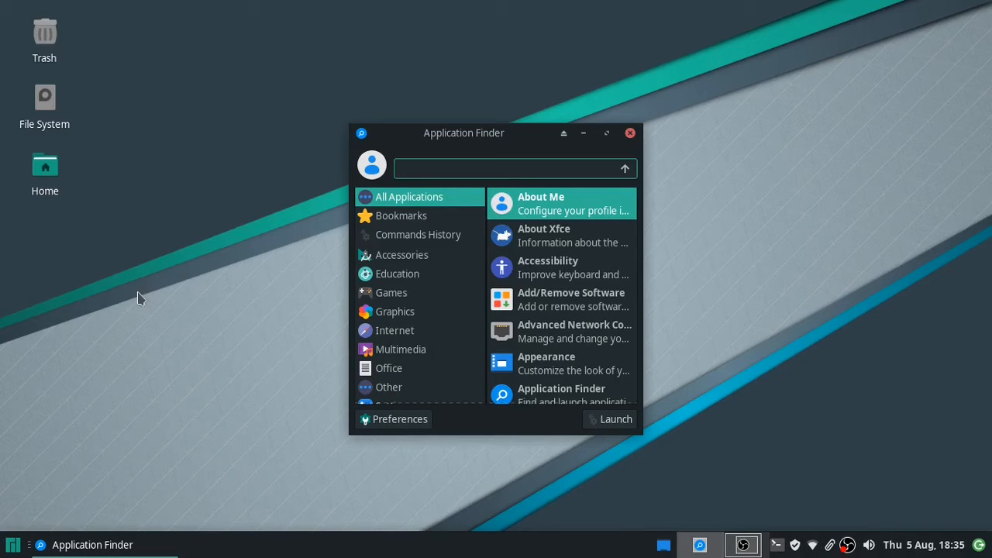
# - Try searches for 'fire' and 'calc' in Application Finder, then close it
pyautogui.write('f')
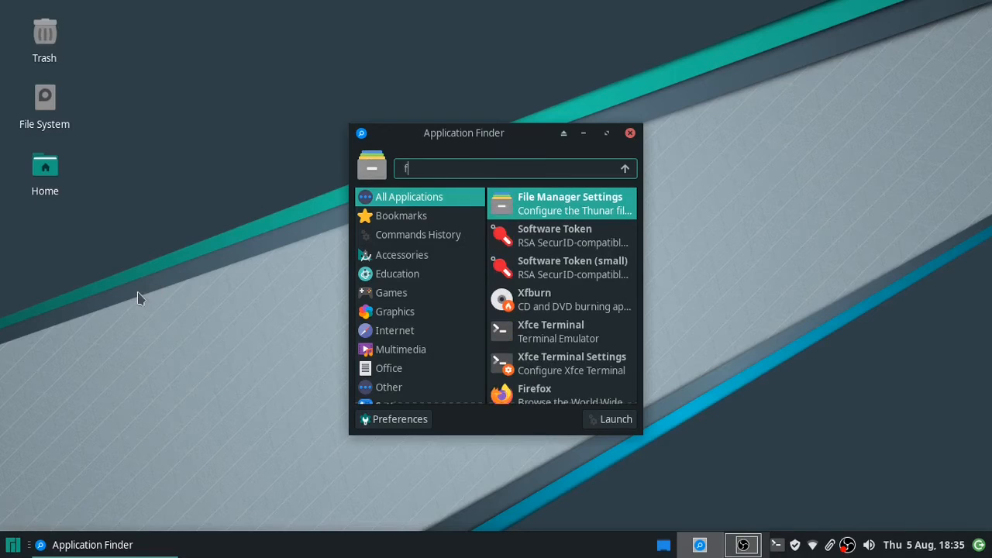
pyautogui.write('ire')
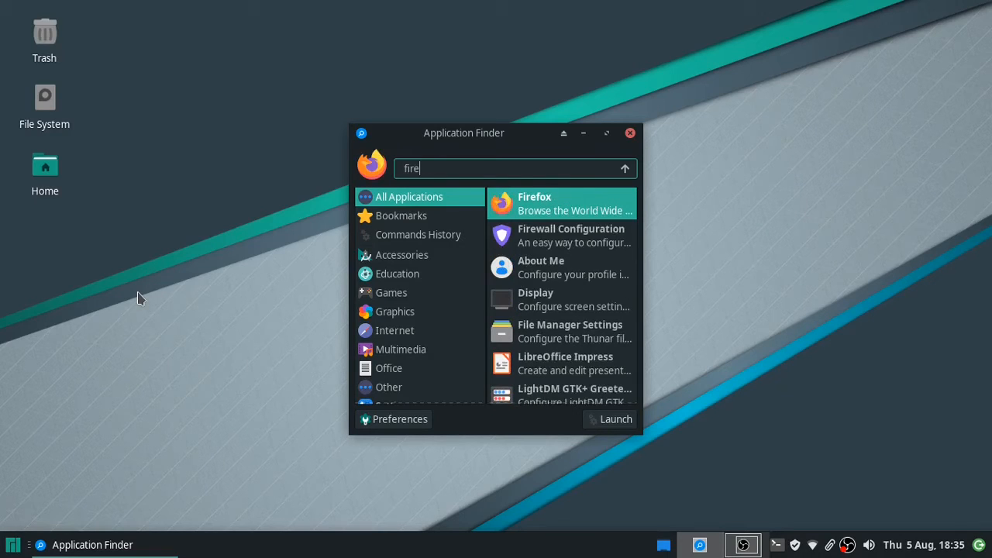
pyautogui.press('BackSpace')
pyautogui.press('BackSpace')
pyautogui.press('BackSpace')
pyautogui.press('BackSpace')
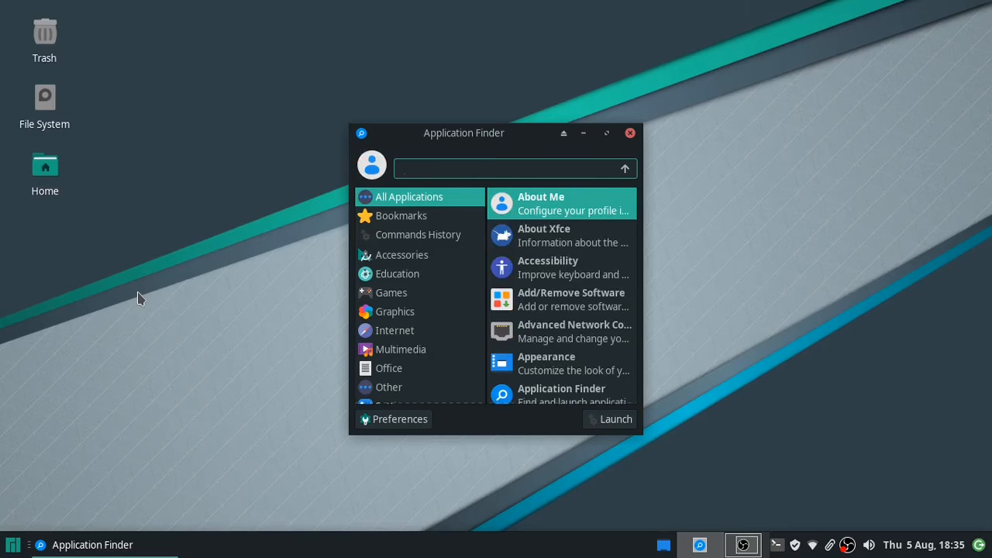
pyautogui.write('calc')
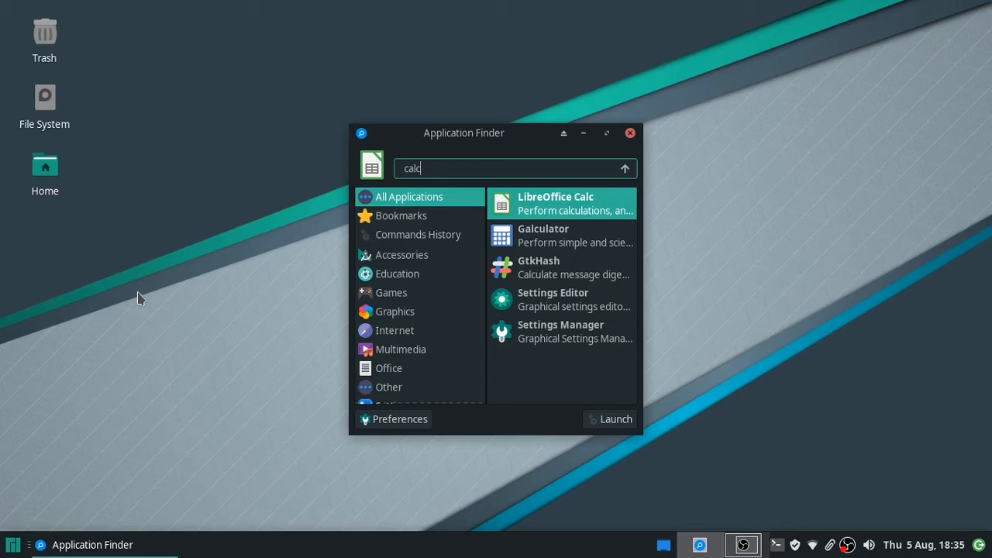
pyautogui.press('BackSpace')
pyautogui.press('BackSpace')
pyautogui.press('BackSpace')
pyautogui.press('BackSpace')
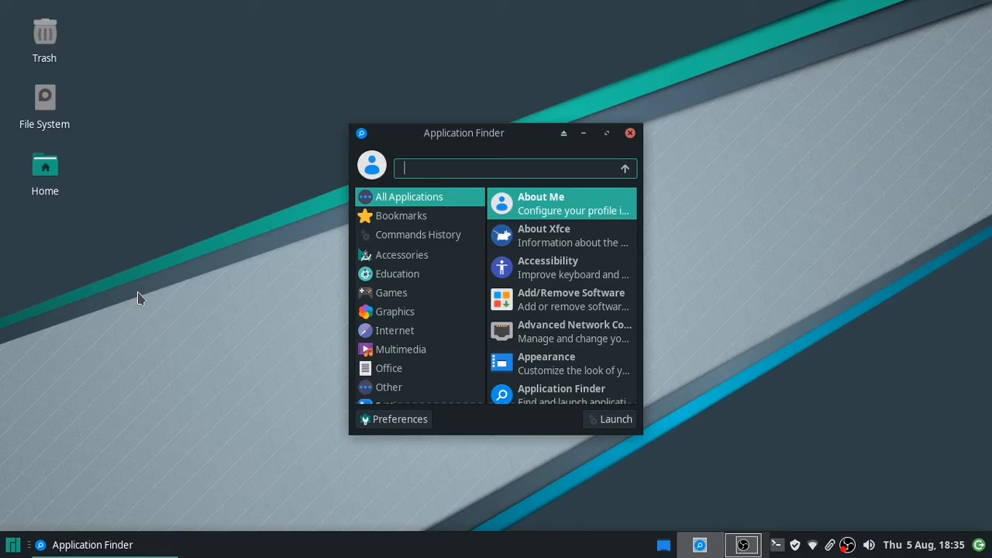
pyautogui.press('Escape')
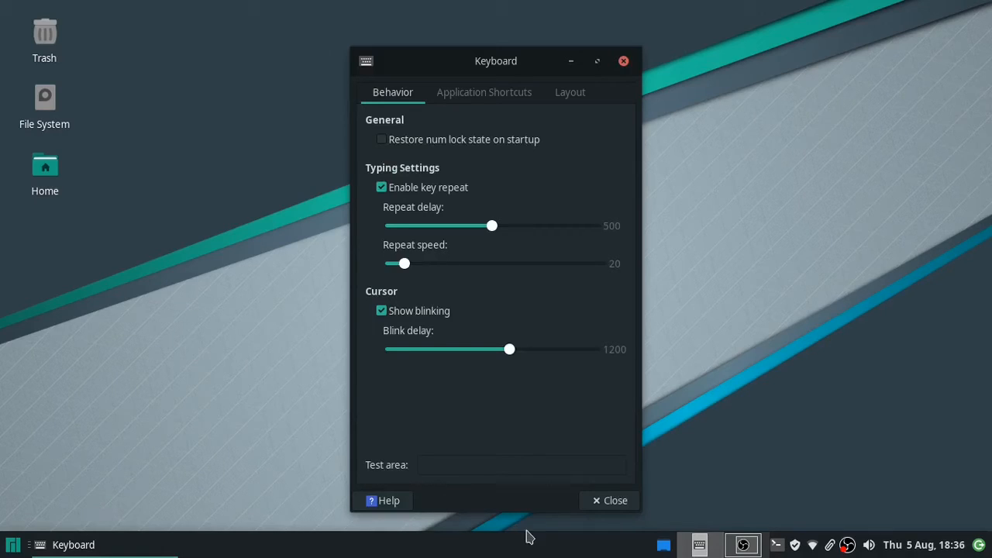
# - Add an application shortcut running xfce4-appfinder on Super+D, then cancel the launcher editor
pyautogui.click(512, 102)
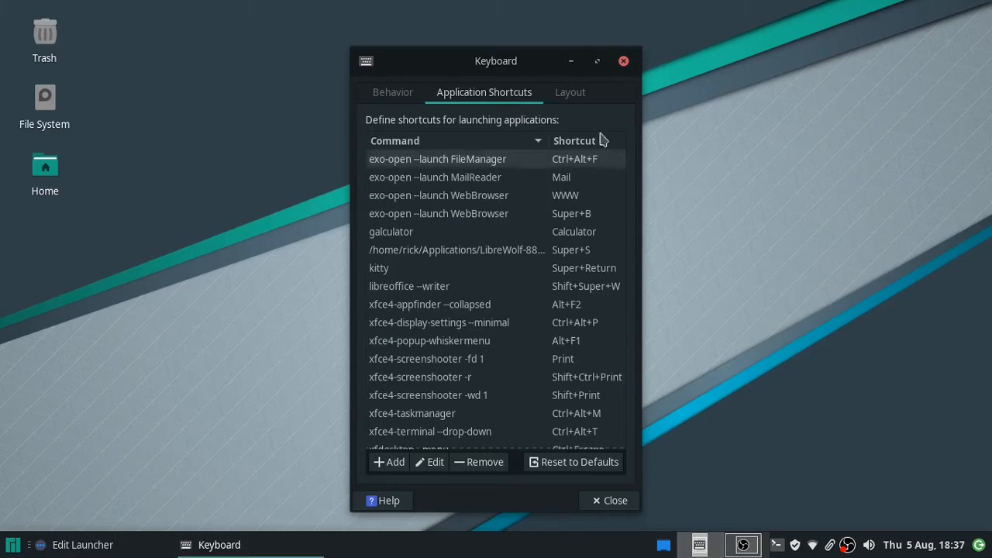
pyautogui.moveTo(483, 60); pyautogui.dragTo(266, 60)
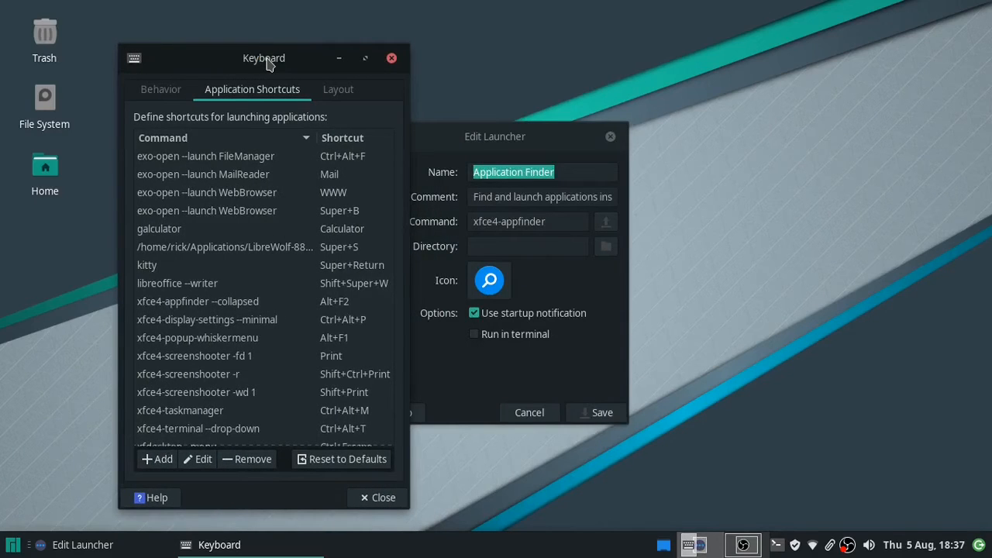
pyautogui.click(162, 459)
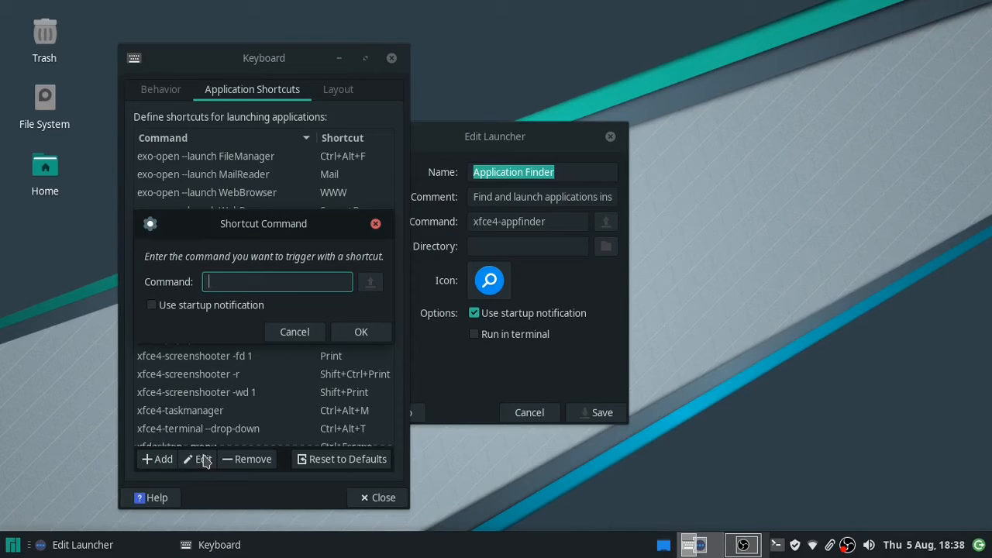
pyautogui.write('xfce40=')
pyautogui.press('BackSpace')
pyautogui.press('BackSpace')
pyautogui.write('-appfib')
pyautogui.press('BackSpace')
pyautogui.write('nder')
pyautogui.press('Return')
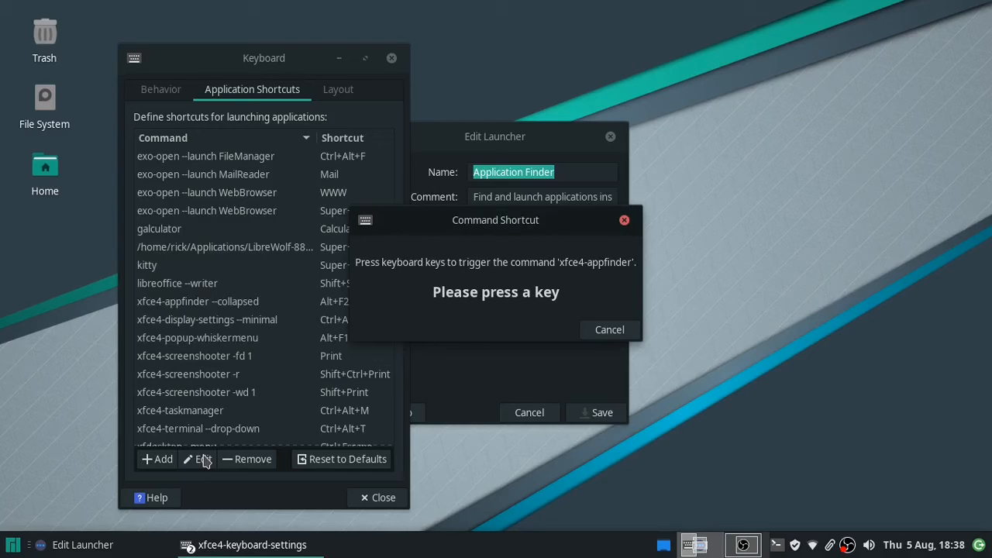
pyautogui.press('super+d')
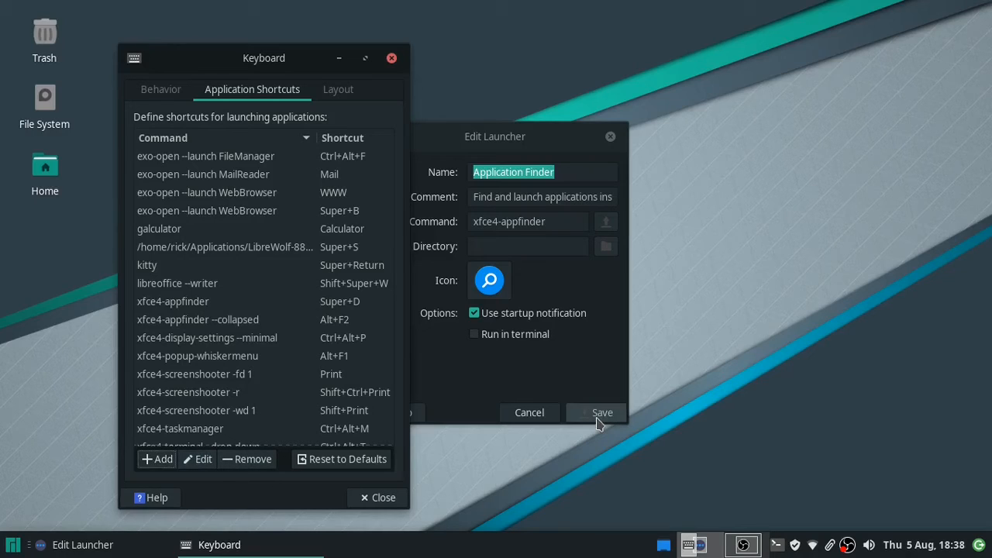
pyautogui.click(529, 413)
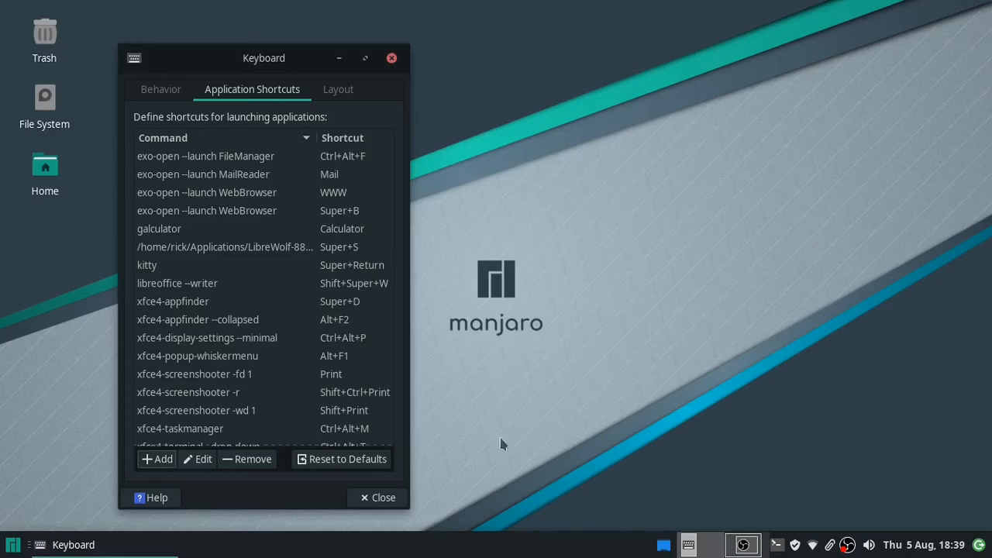
# - Close Keyboard settings, then open Application Finder by keyboard shortcut and dismiss it
pyautogui.click(384, 497)
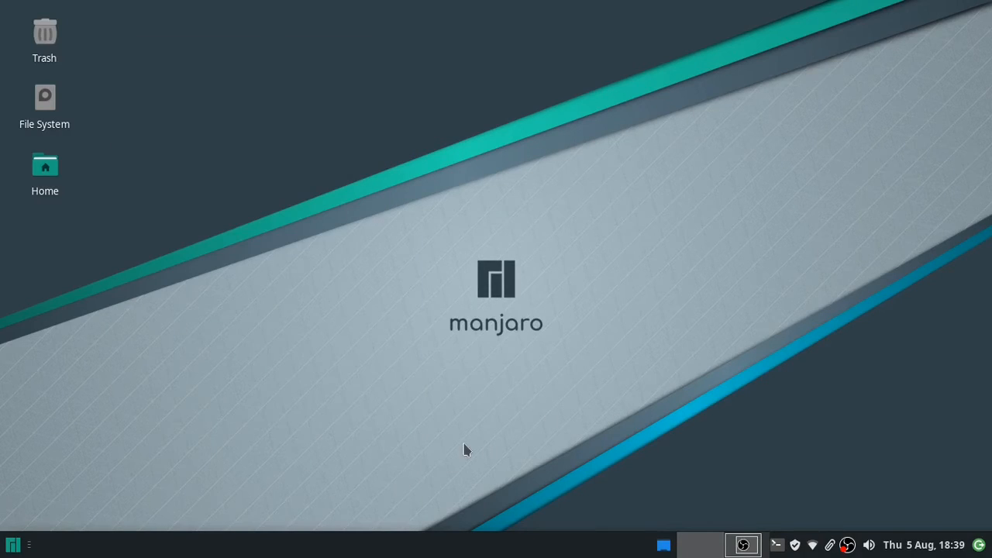
pyautogui.hotkey('alt', 'F3')
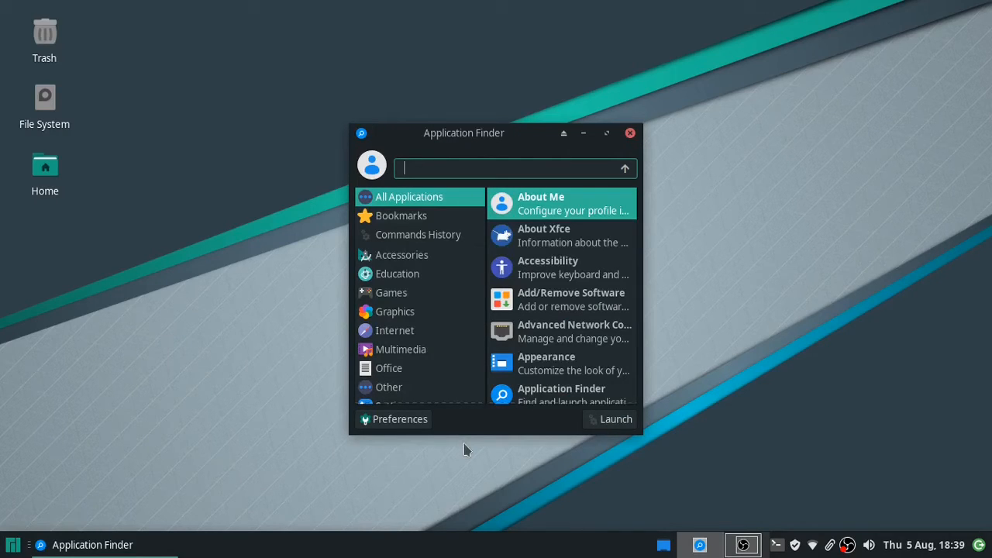
pyautogui.press('Escape')
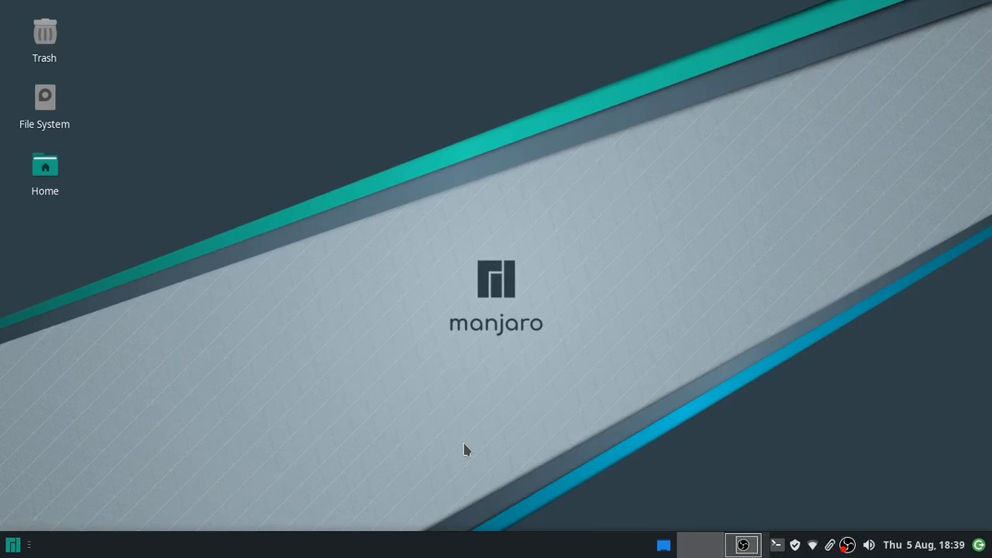
# - Open the Whisker menu and search 'cakc', matching only Advanced Network Configuration
pyautogui.press('super')
pyautogui.write('cakc')
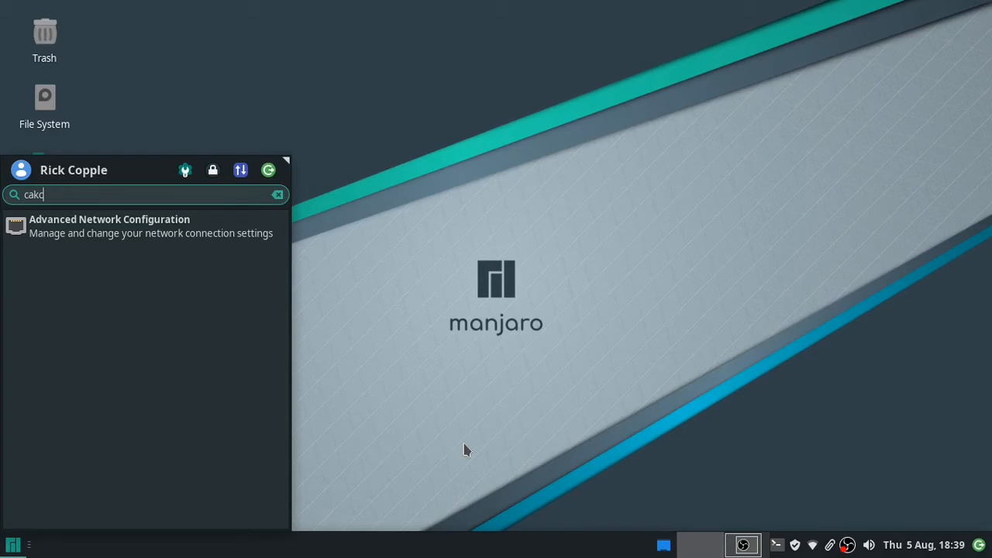
# - Dismiss the applications menu and bring up Application Finder with Alt+F3
pyautogui.press('Escape')
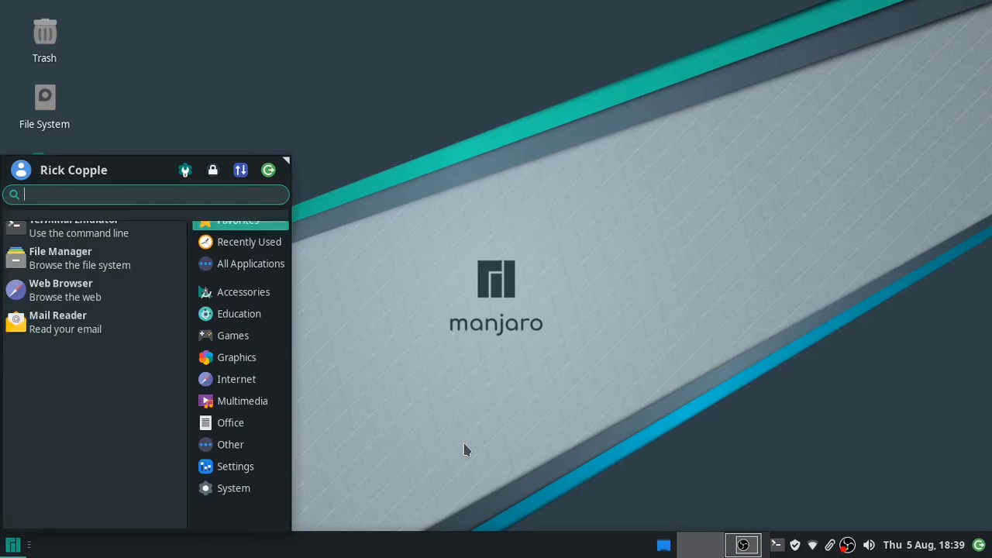
pyautogui.press('Escape')
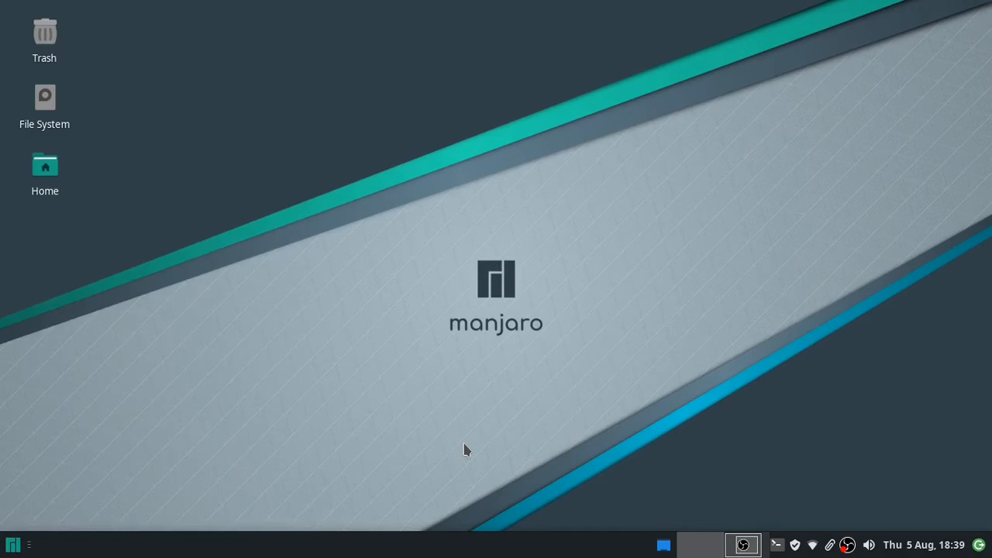
pyautogui.hotkey('alt', 'F3')
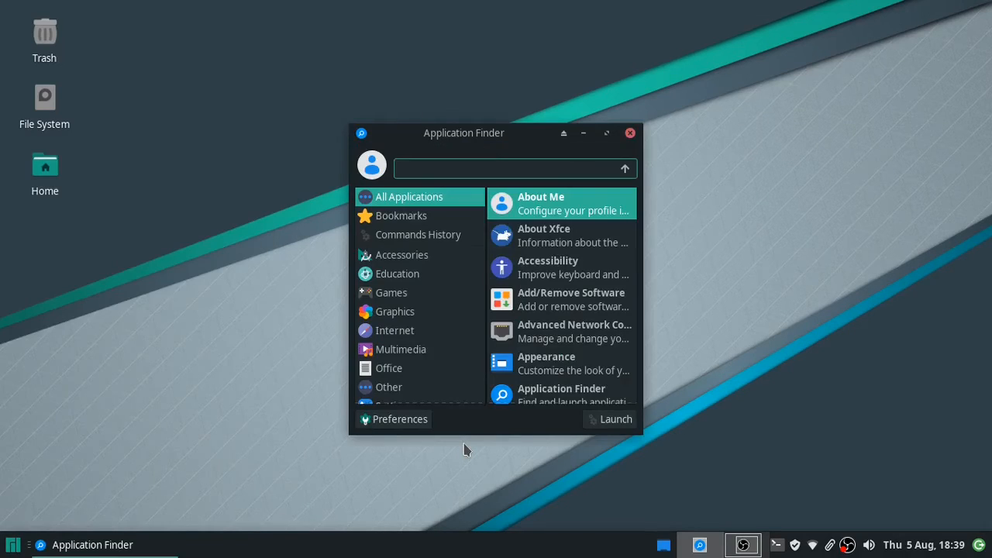
# - Search for 'calc', launch LibreOffice Calc from the top result, then close it
pyautogui.write('cva')
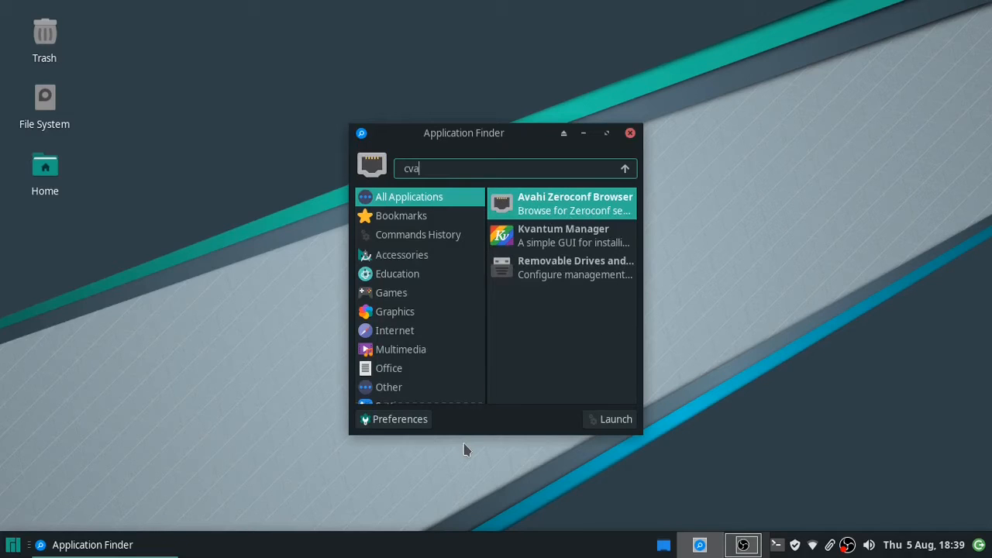
pyautogui.press('BackSpace')
pyautogui.press('BackSpace')
pyautogui.write('a')
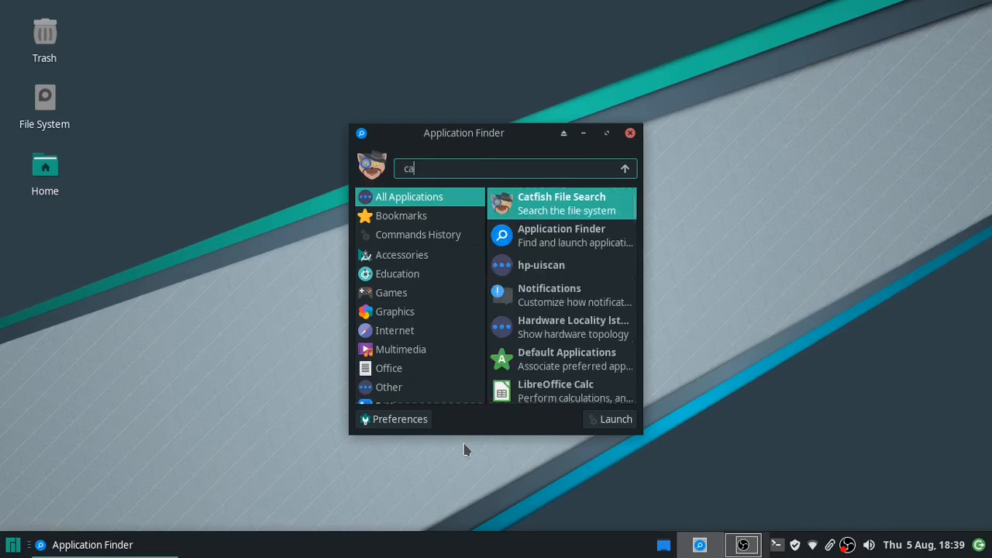
pyautogui.write('lc')
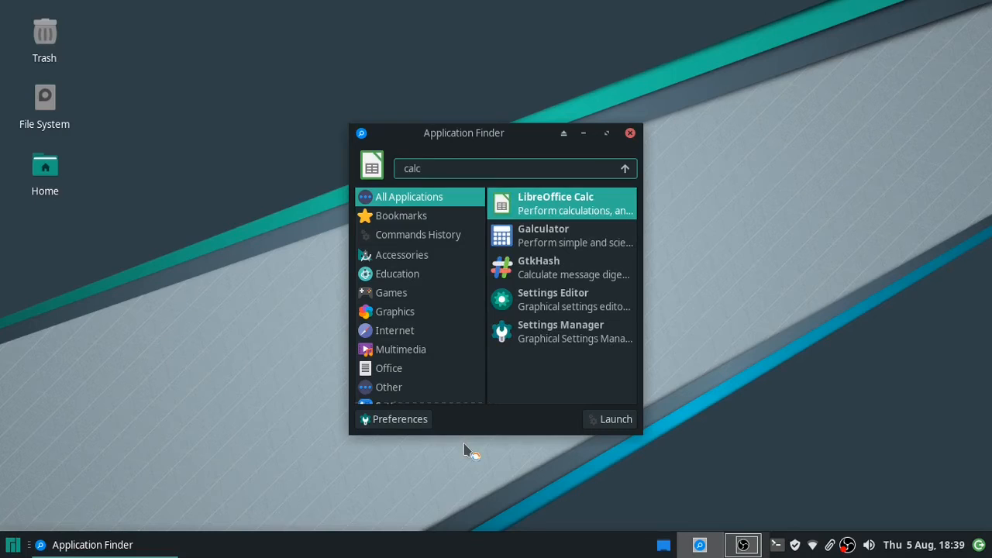
pyautogui.press('Return')
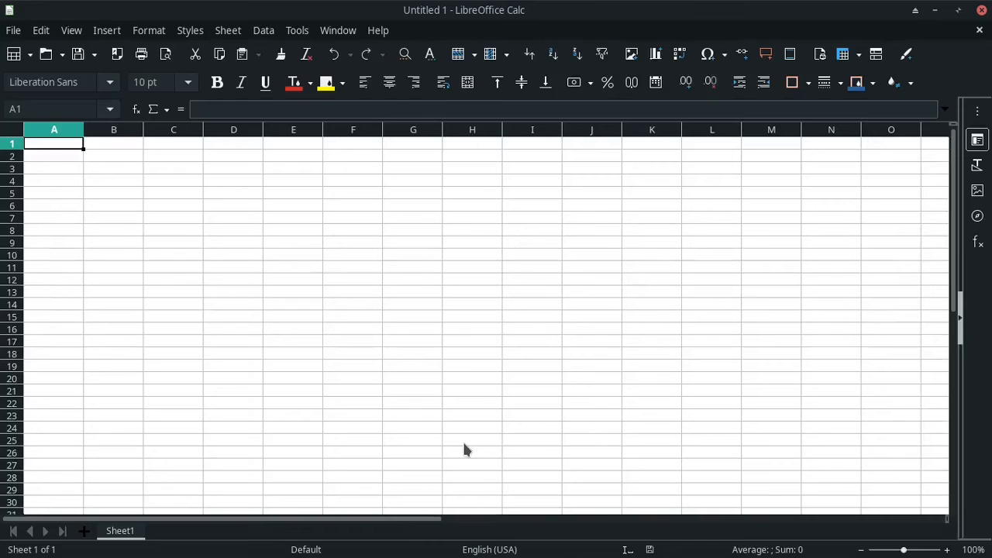
pyautogui.hotkey('ctrl', 'alt', 'd')
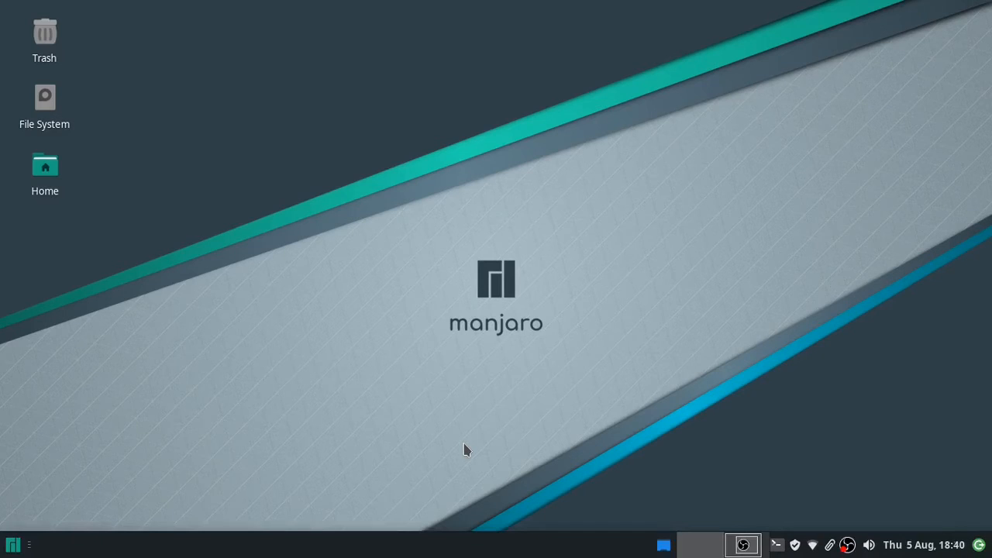
# - In Application Finder Preferences, change Item icon size from Small to Smaller
pyautogui.hotkey('alt', 'F3')
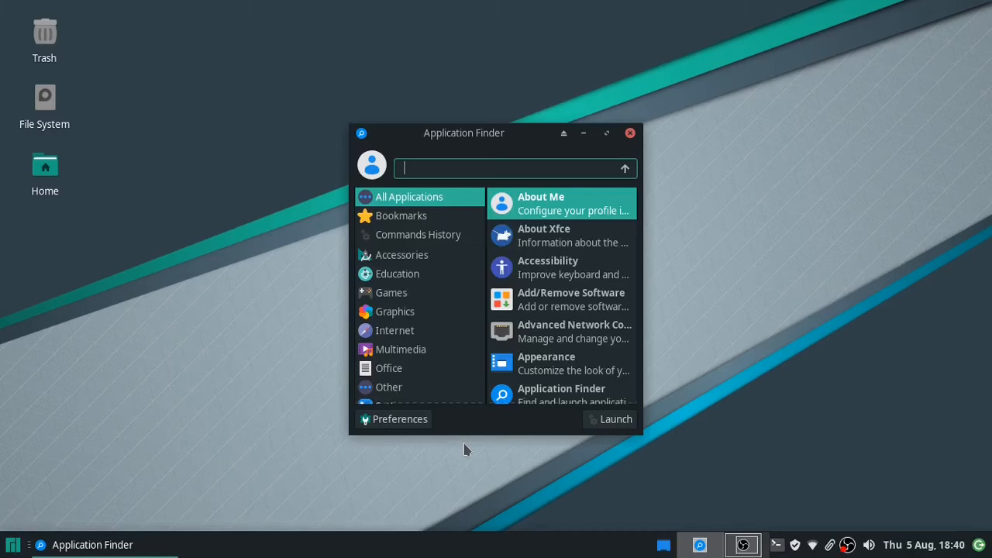
pyautogui.click(393, 422)
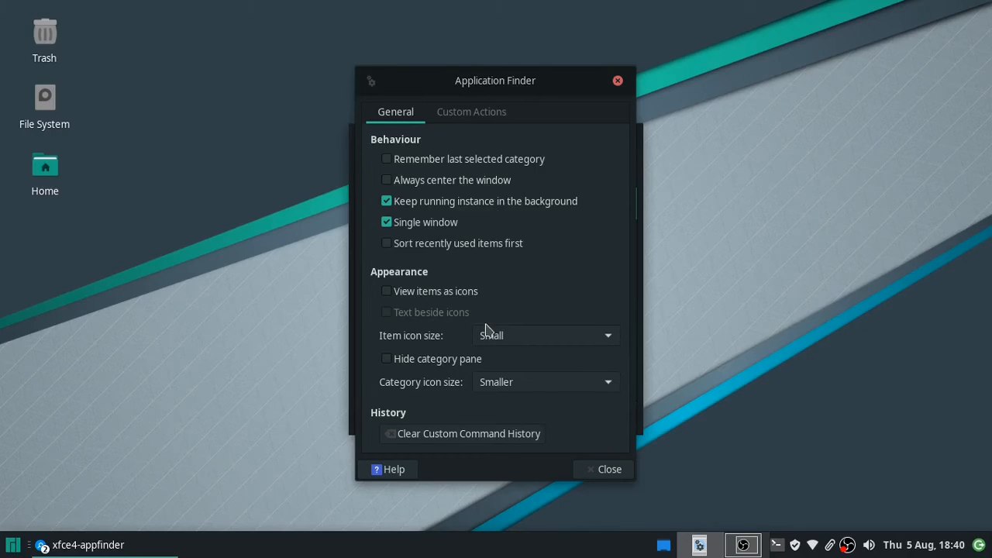
pyautogui.click(605, 346)
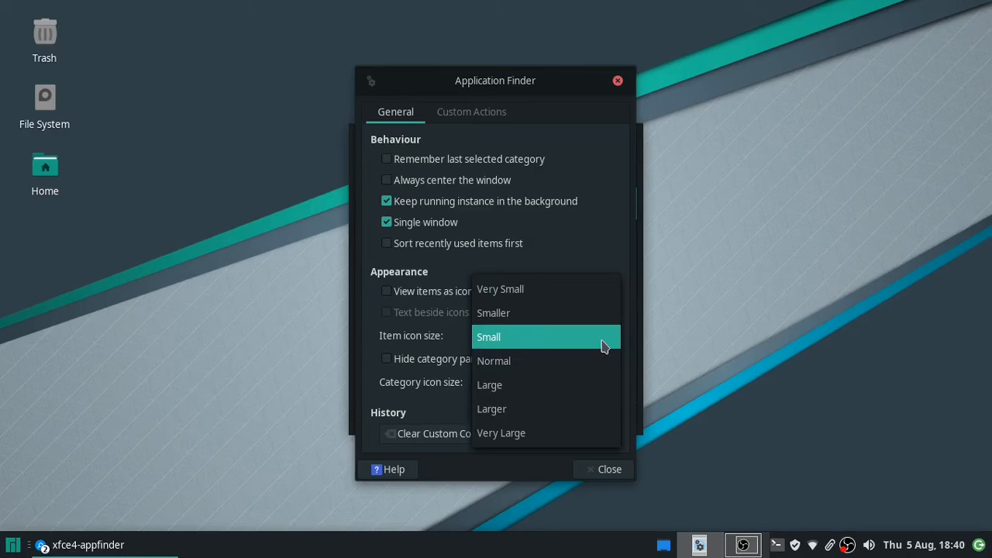
pyautogui.click(572, 313)
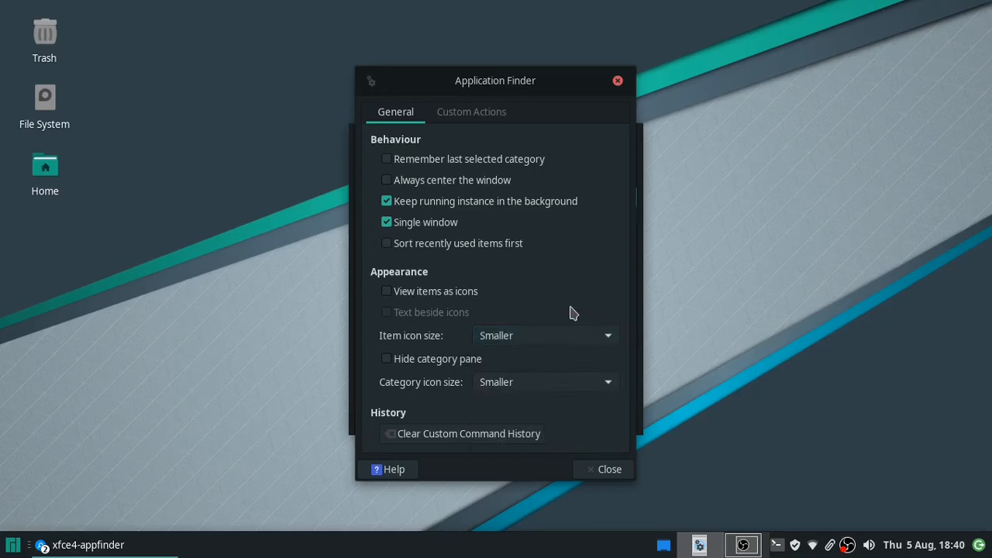
# - Close Preferences, view Accessories, search 'app' and double-click the Application Finder entry
pyautogui.click(603, 470)
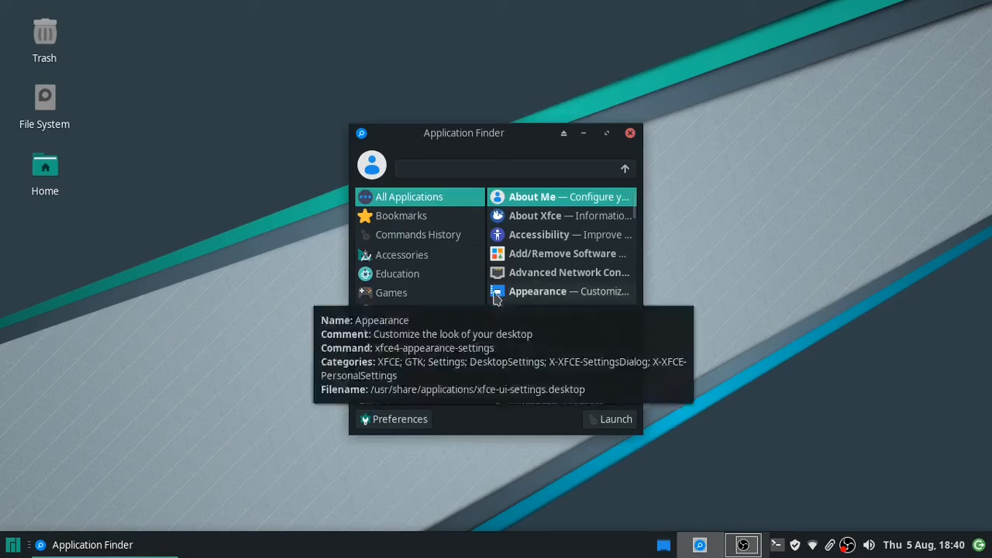
pyautogui.click(401, 256)
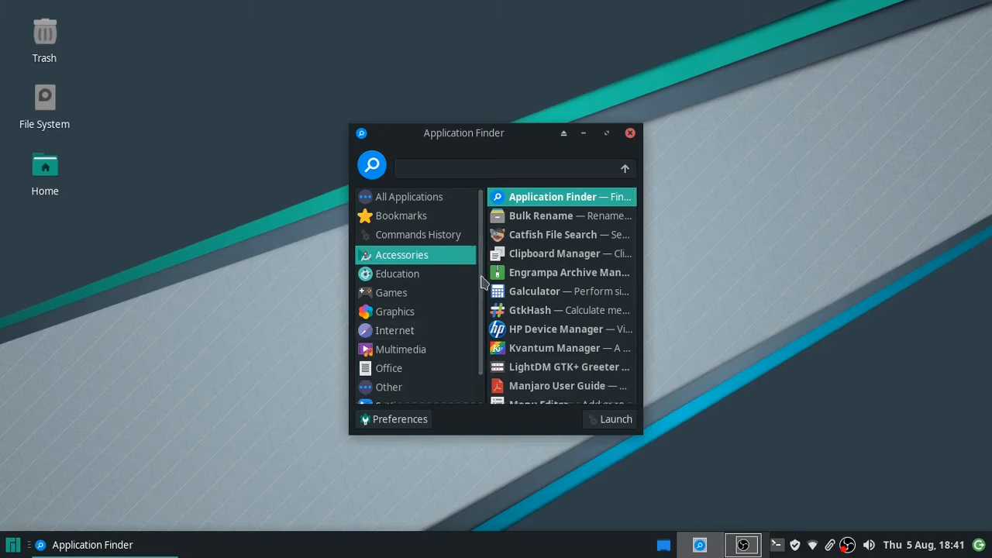
pyautogui.click(488, 170)
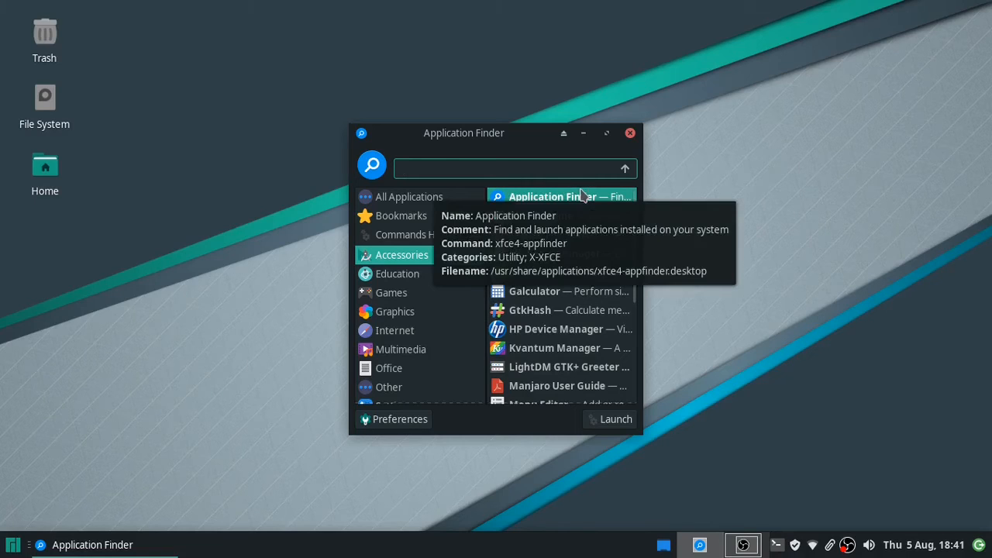
pyautogui.write('ap')
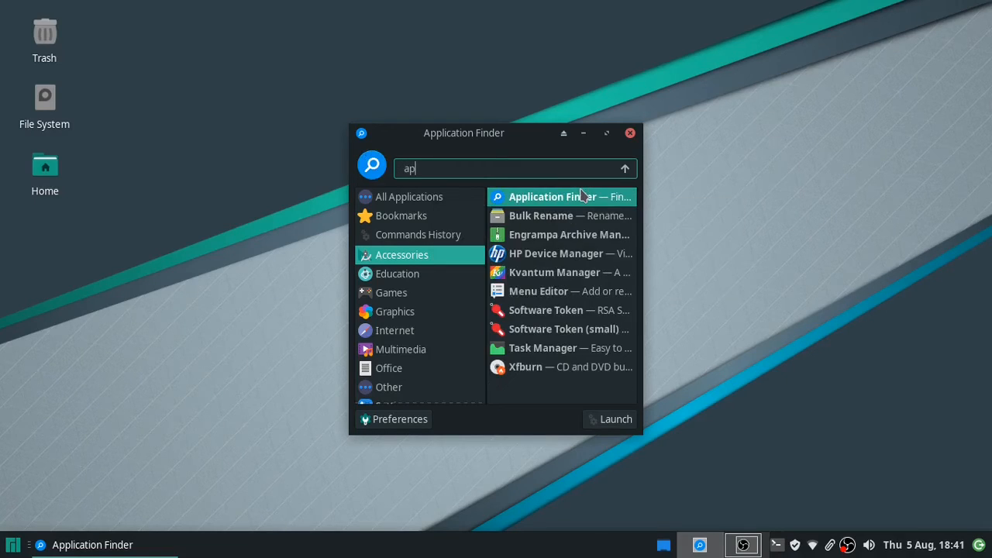
pyautogui.write('p')
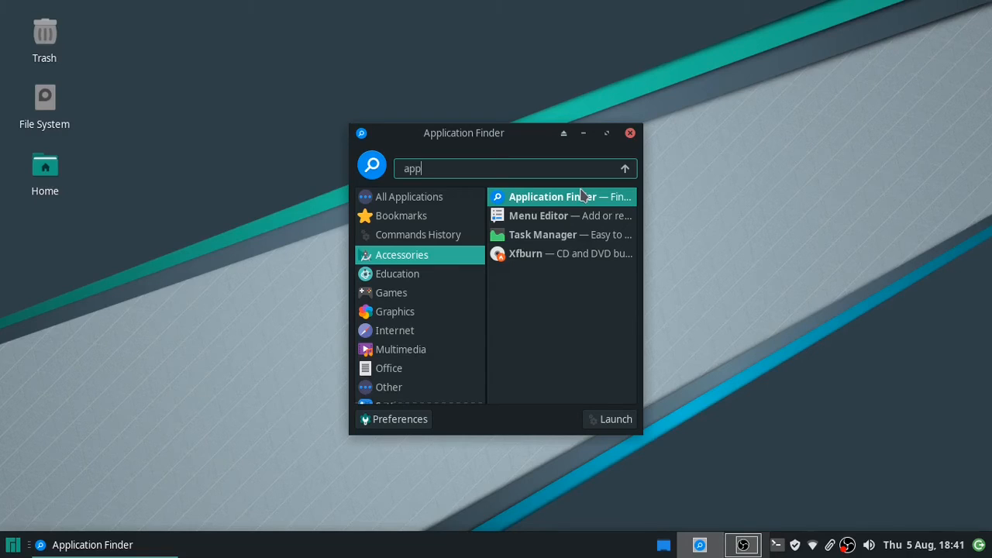
pyautogui.doubleClick(583, 196)
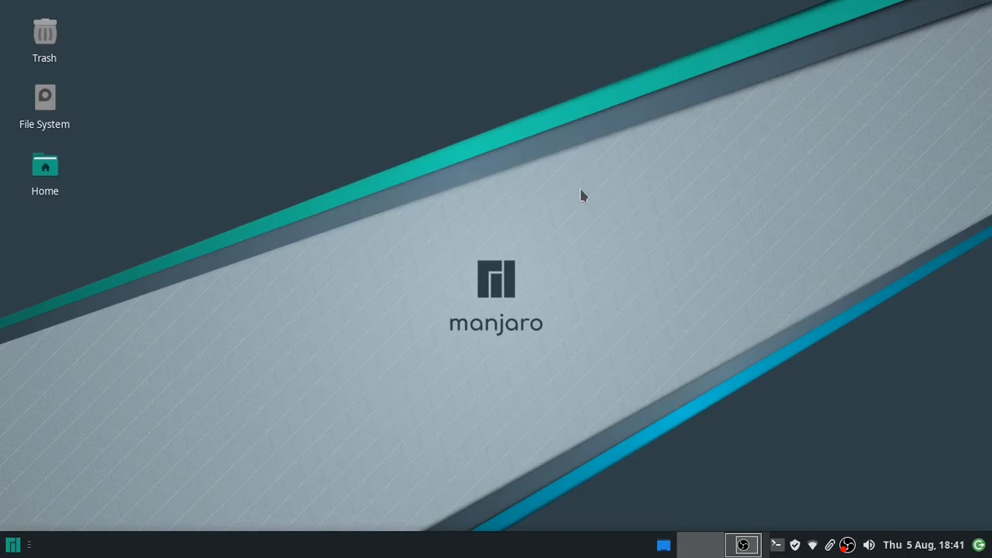
# - Launch the Menu Editor from an 'edi' search in Application Finder
pyautogui.hotkey('alt', 'F3')
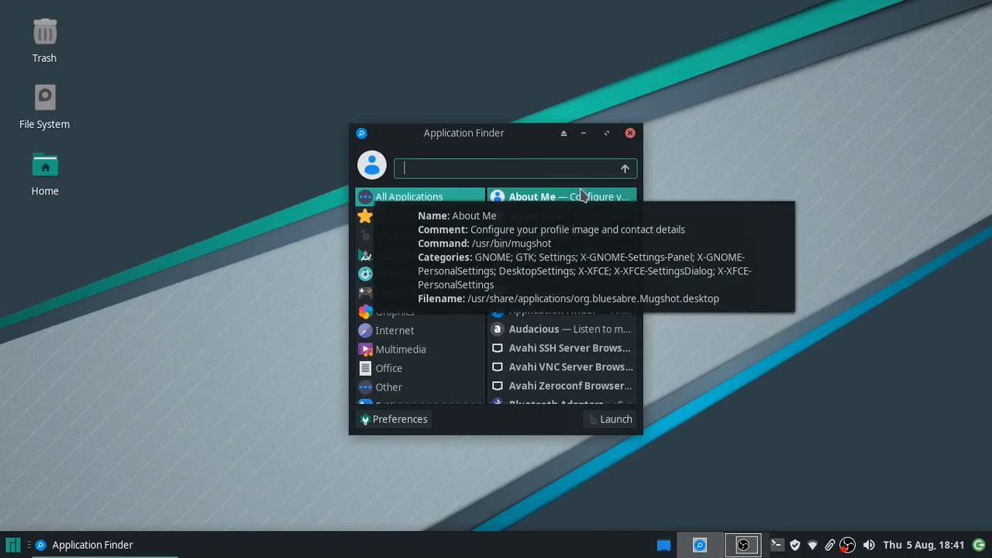
pyautogui.write('edi')
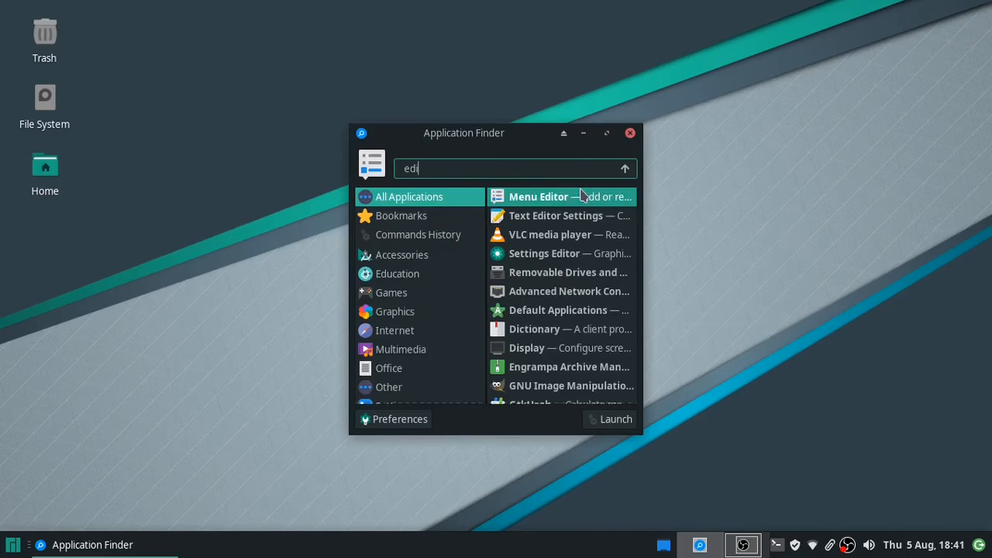
pyautogui.doubleClick(583, 196)
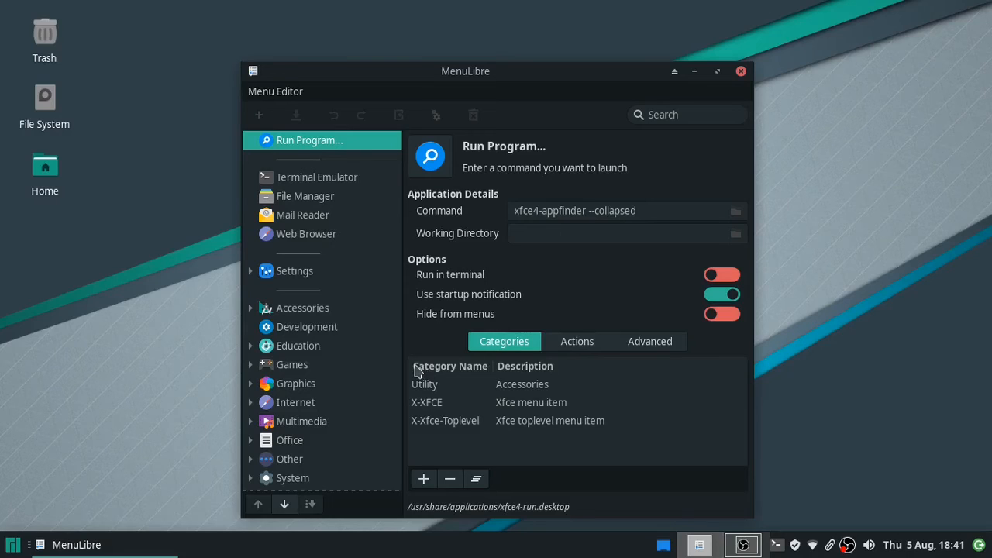
# - Turn on Hide from menus for the Application Finder launcher under Accessories and save it
pyautogui.click(311, 316)
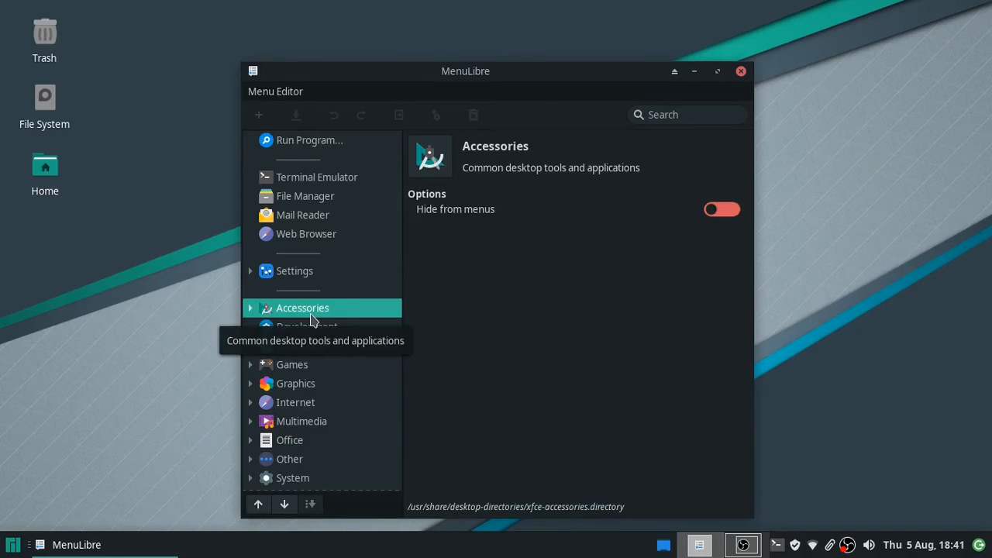
pyautogui.click(251, 309)
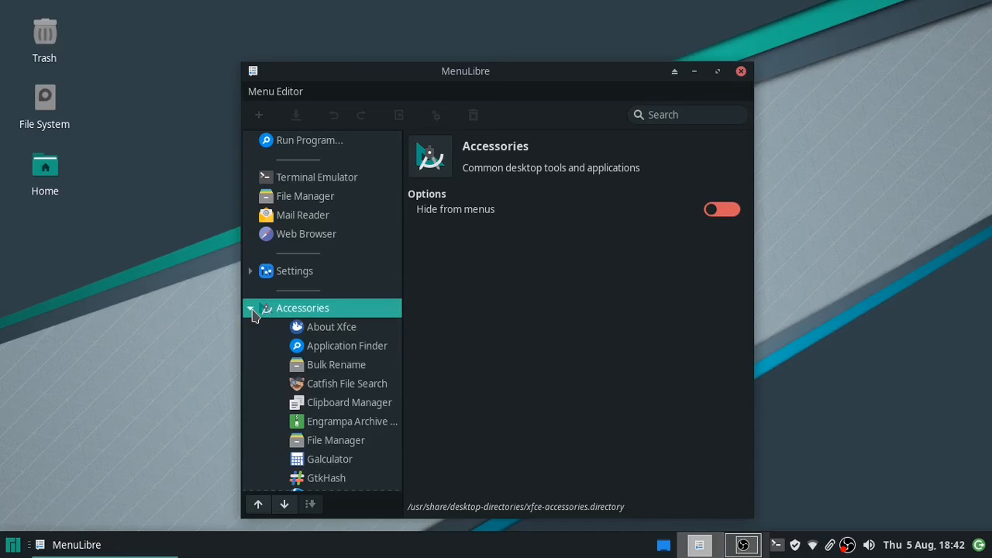
pyautogui.click(349, 349)
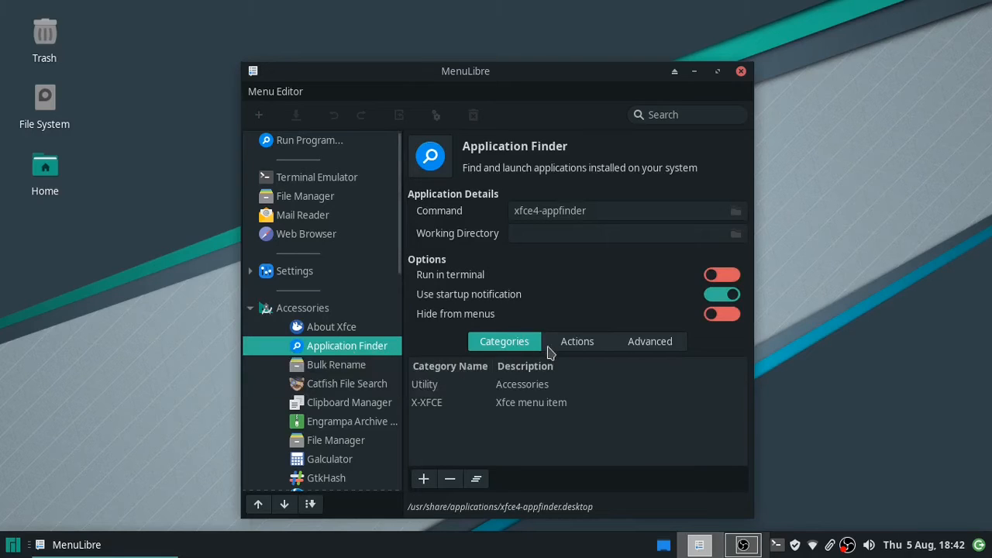
pyautogui.click(726, 317)
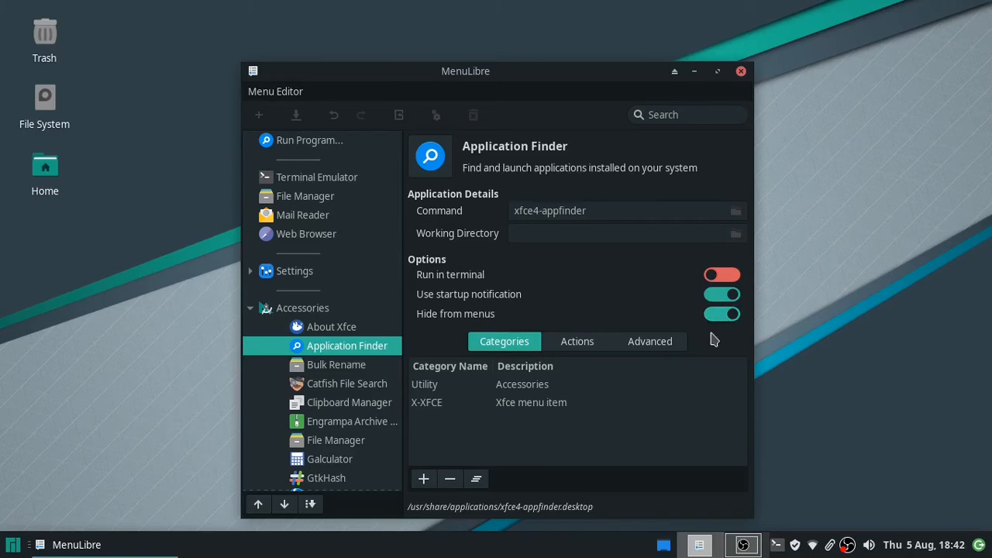
pyautogui.click(650, 342)
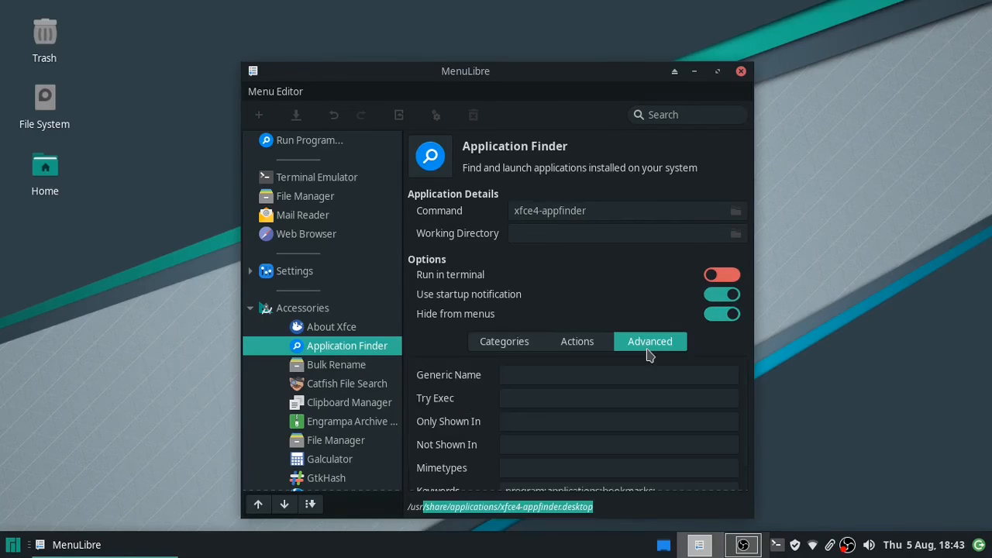
pyautogui.click(739, 79)
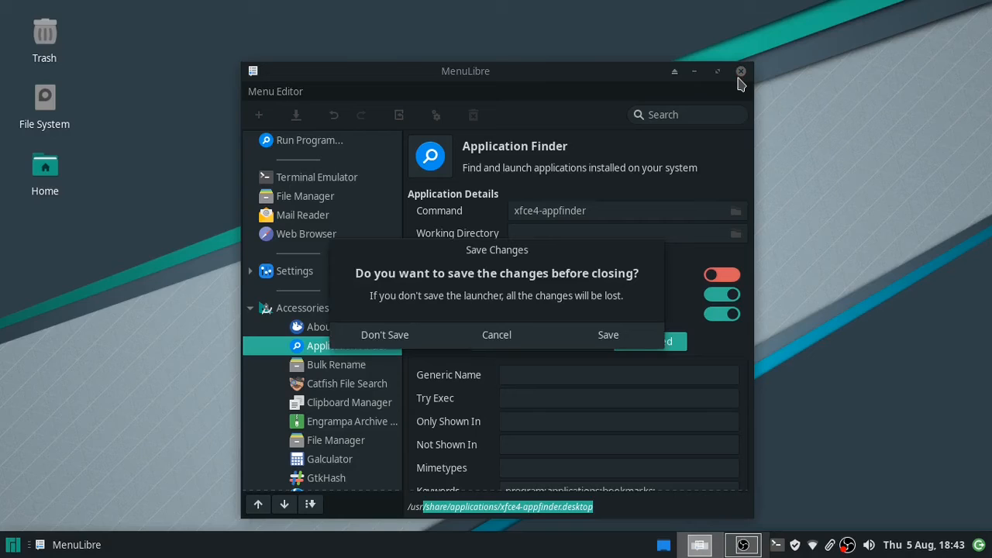
pyautogui.click(609, 335)
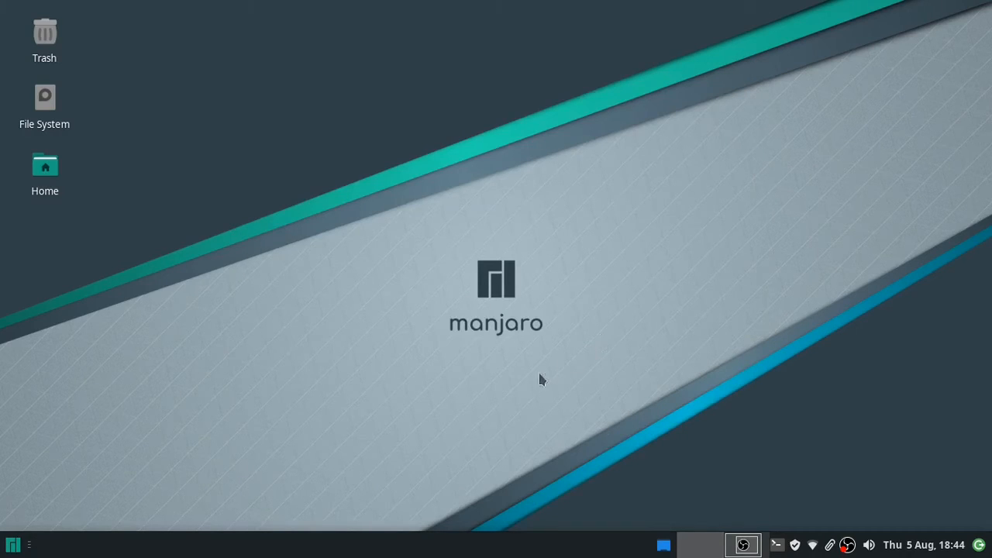
# - Check the Whisker menu's Accessories list no longer shows Application Finder
pyautogui.click(14, 545)
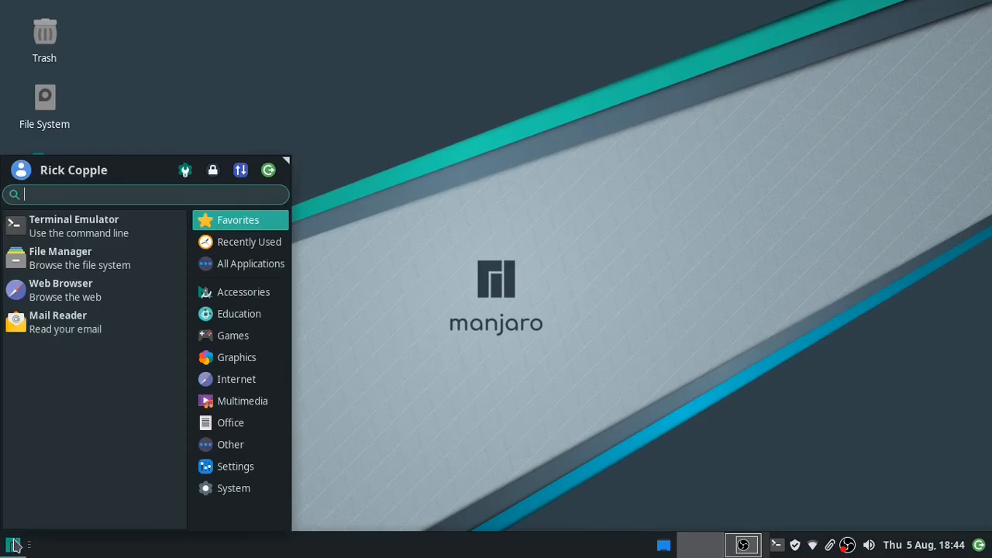
pyautogui.click(242, 299)
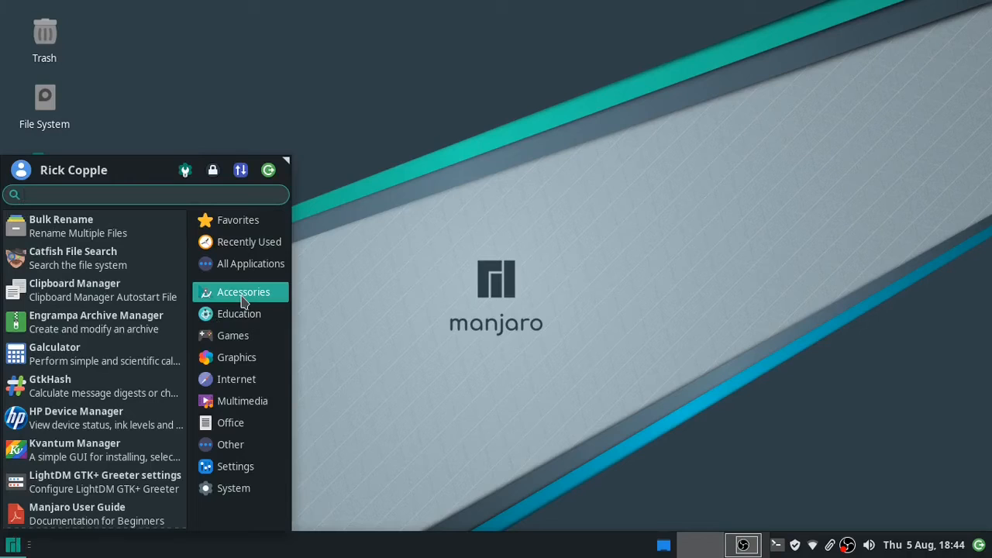
pyautogui.click(370, 386)
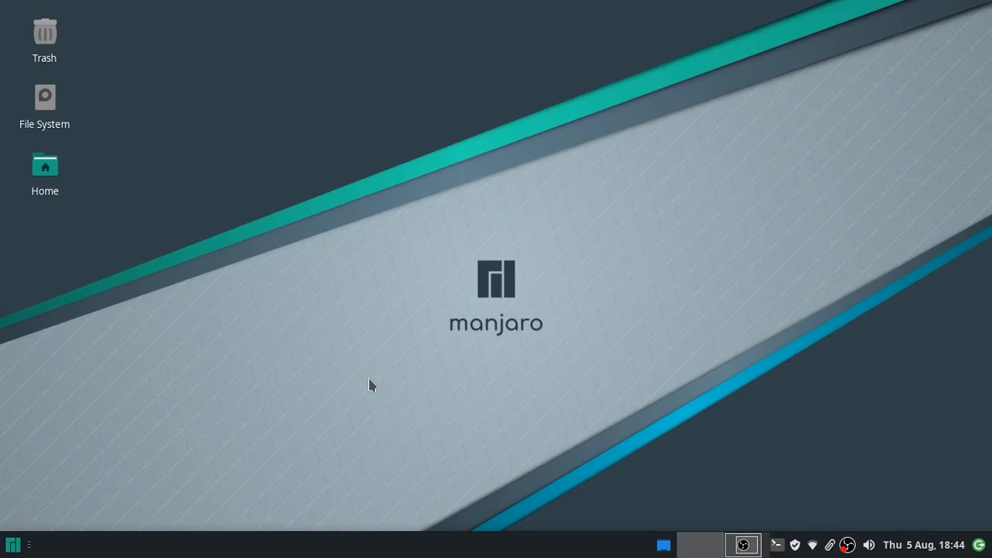
# - Open Application Finder with Alt+F3, try an 'aoo' search, then clear it
pyautogui.hotkey('alt', 'F3')
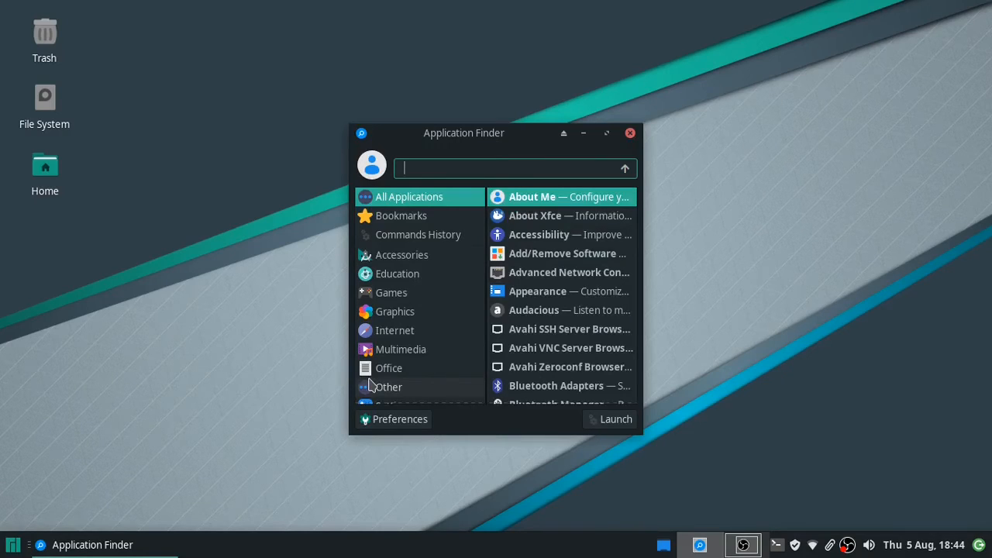
pyautogui.write('aoo')
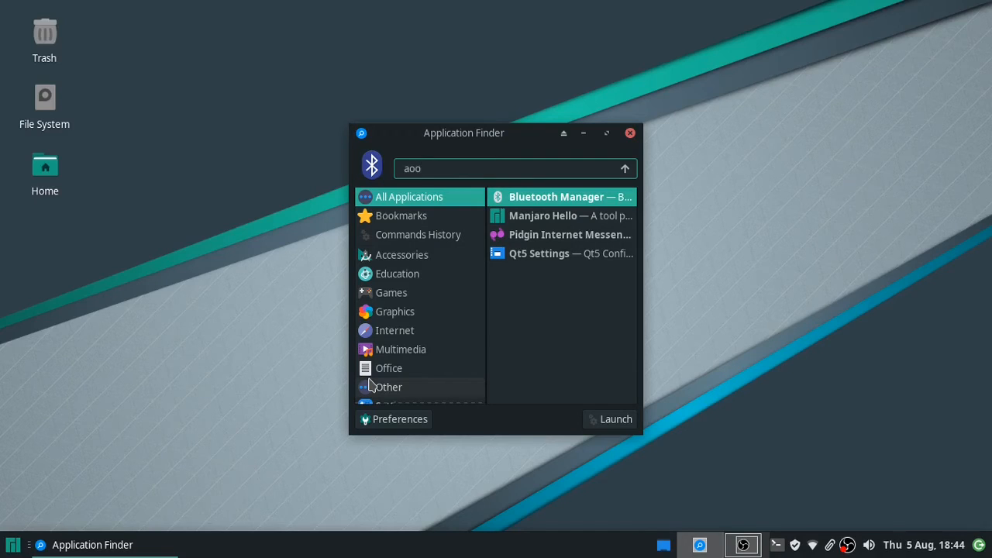
pyautogui.press('BackSpace')
pyautogui.press('BackSpace')
pyautogui.press('BackSpace')
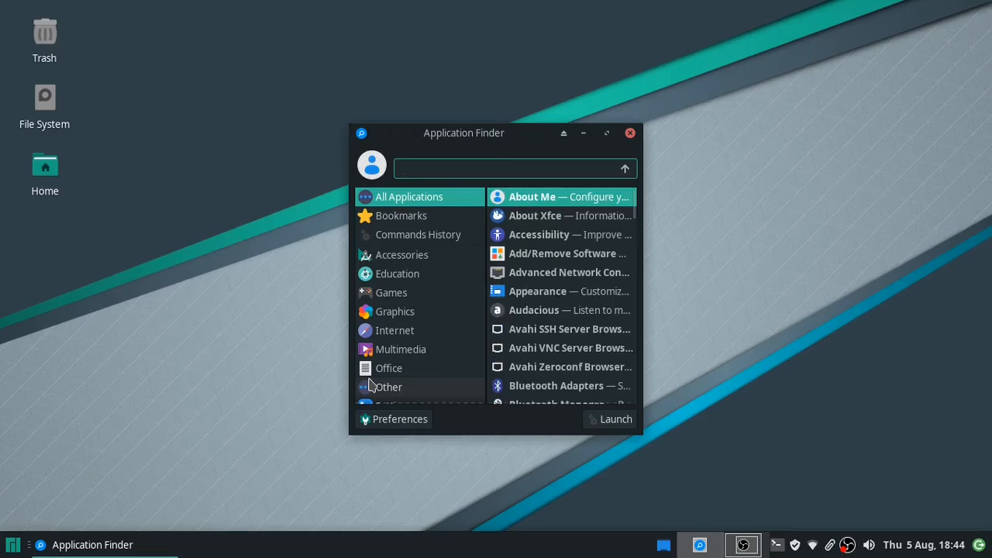
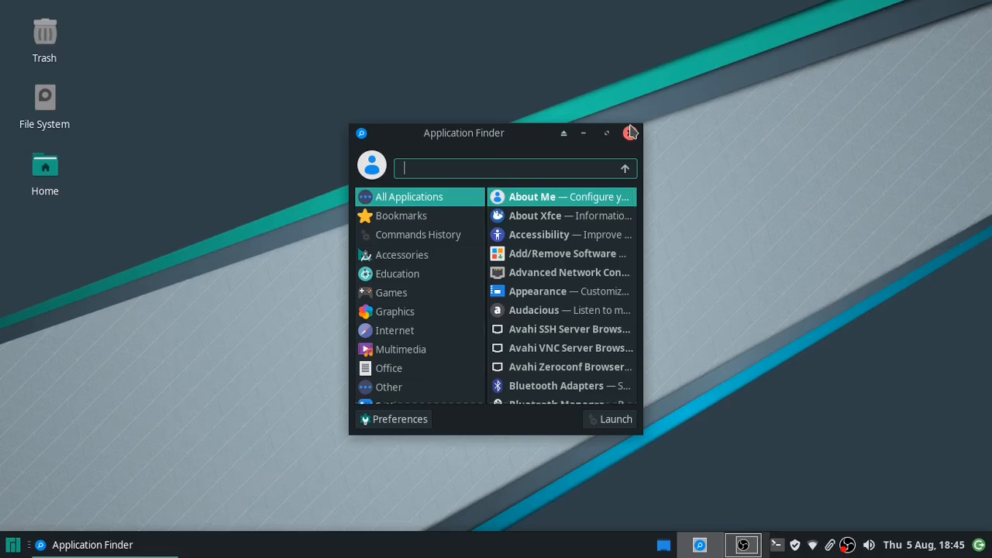
# - Search Application Finder for 'back' and launch the Desktop settings result
pyautogui.write('bas')
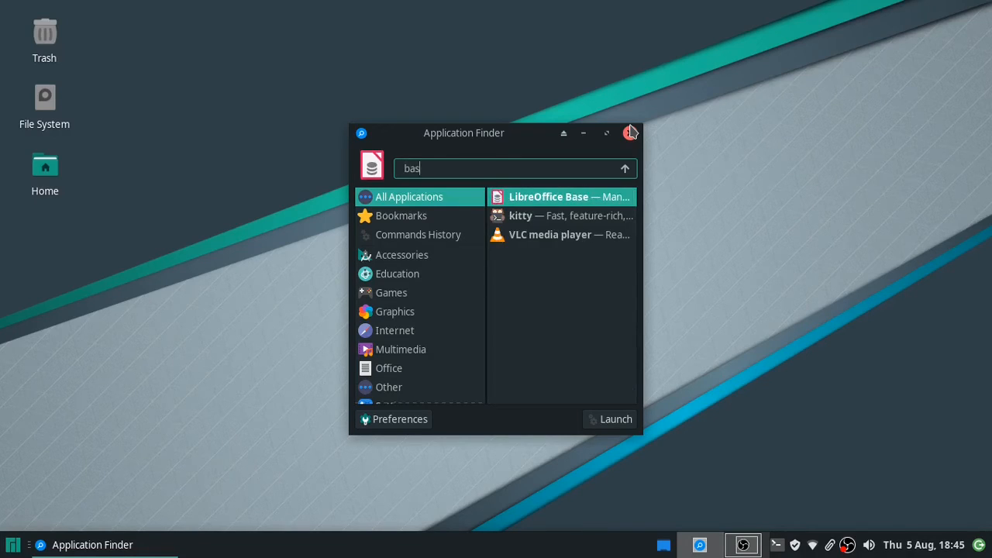
pyautogui.press('BackSpace')
pyautogui.write('ck')
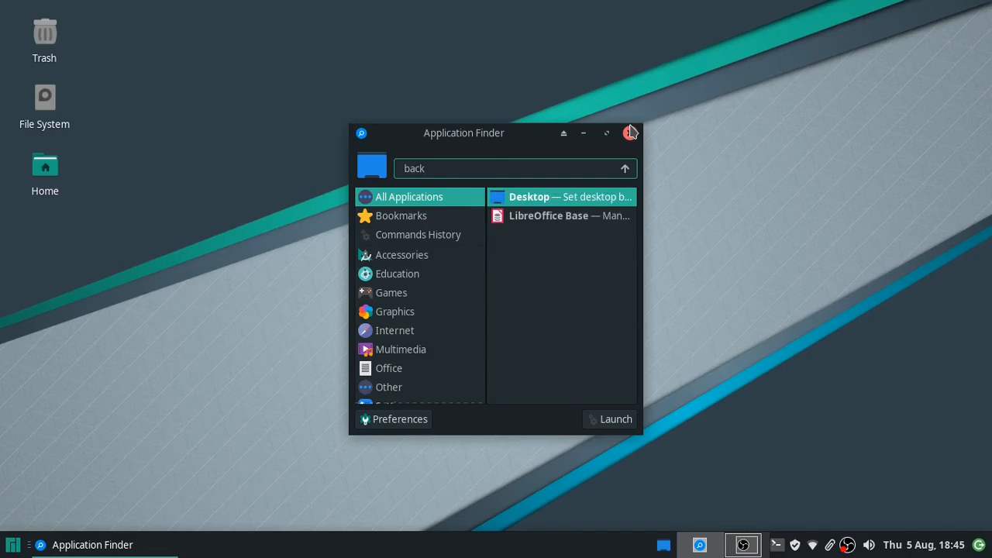
pyautogui.press('Return')
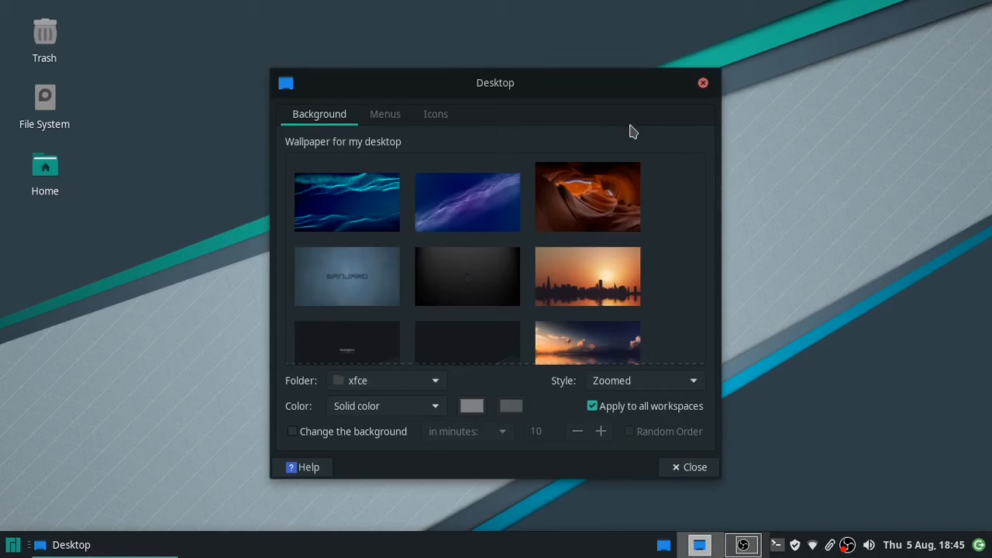
# - Check the desktop's right-click menu, then apply the city skyline sunset wallpaper
pyautogui.rightClick(813, 202)
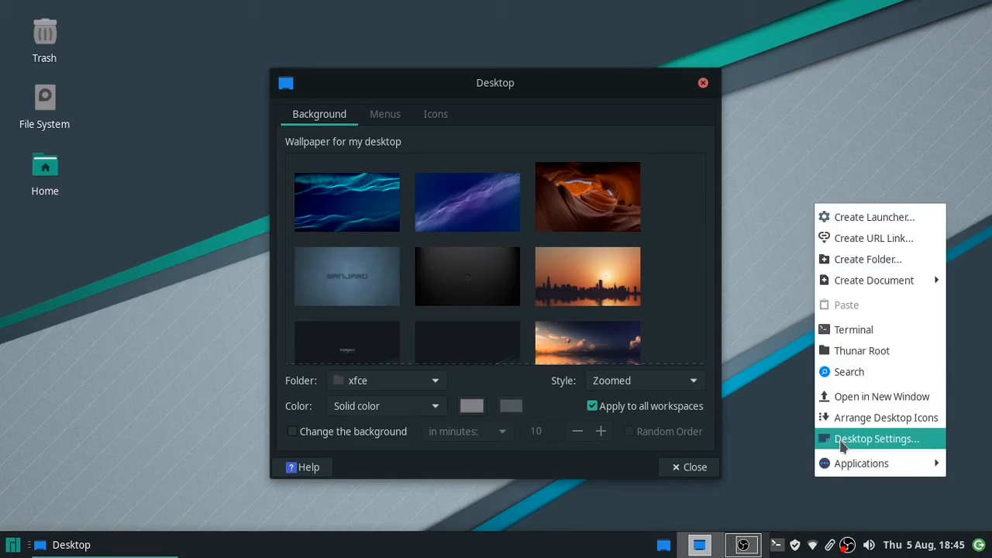
pyautogui.click(783, 258)
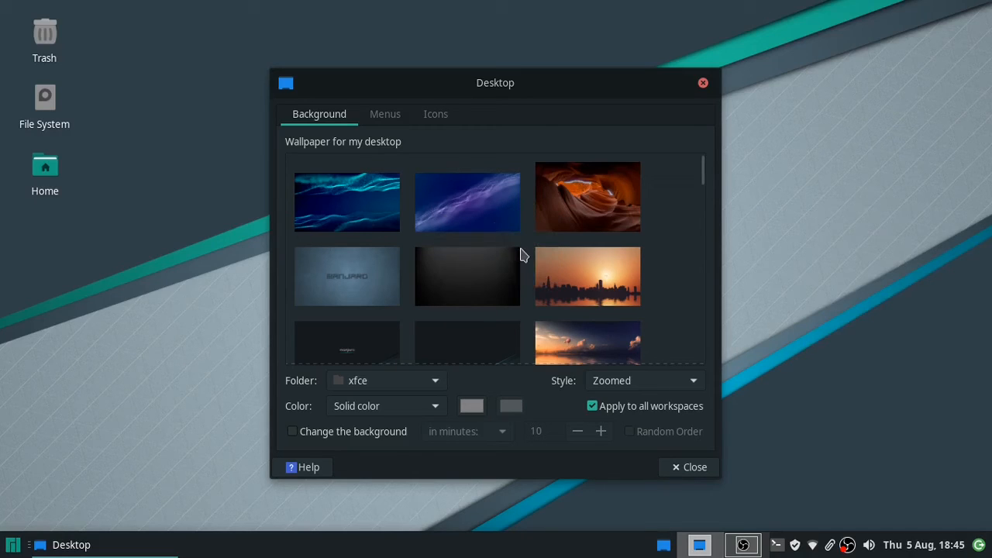
pyautogui.click(568, 286)
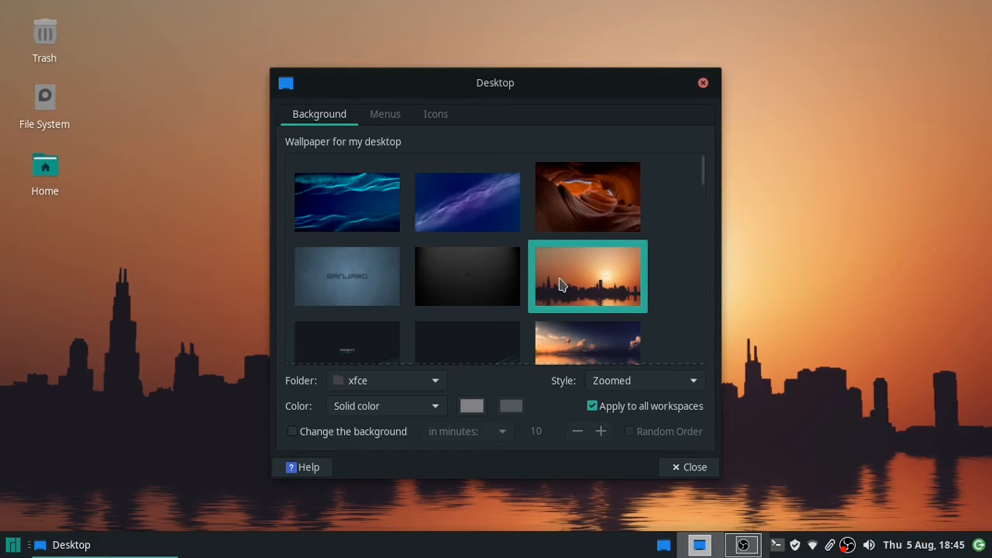
# - Switch to the purple wave wallpaper, then the grey-blue Manjaro one, and preview it
pyautogui.click(490, 229)
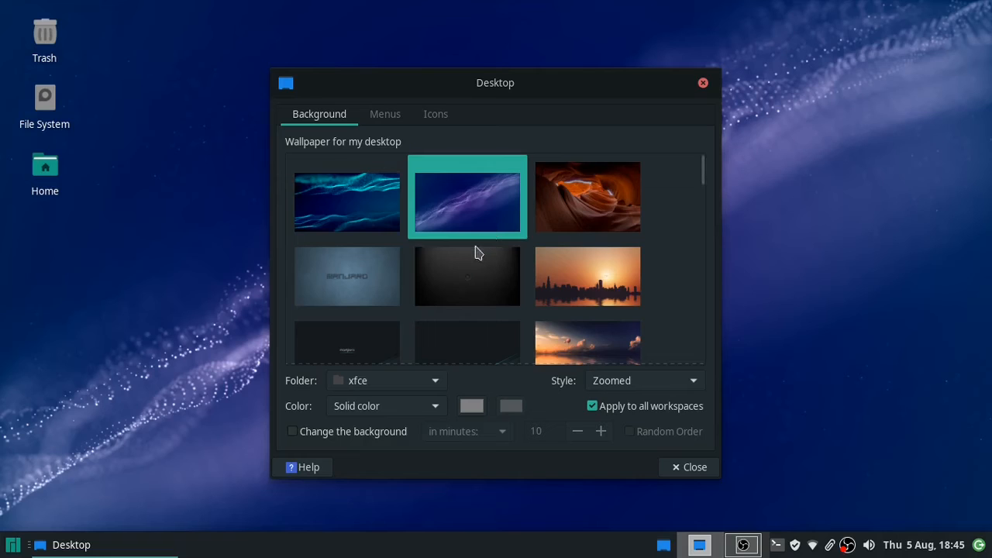
pyautogui.click(384, 285)
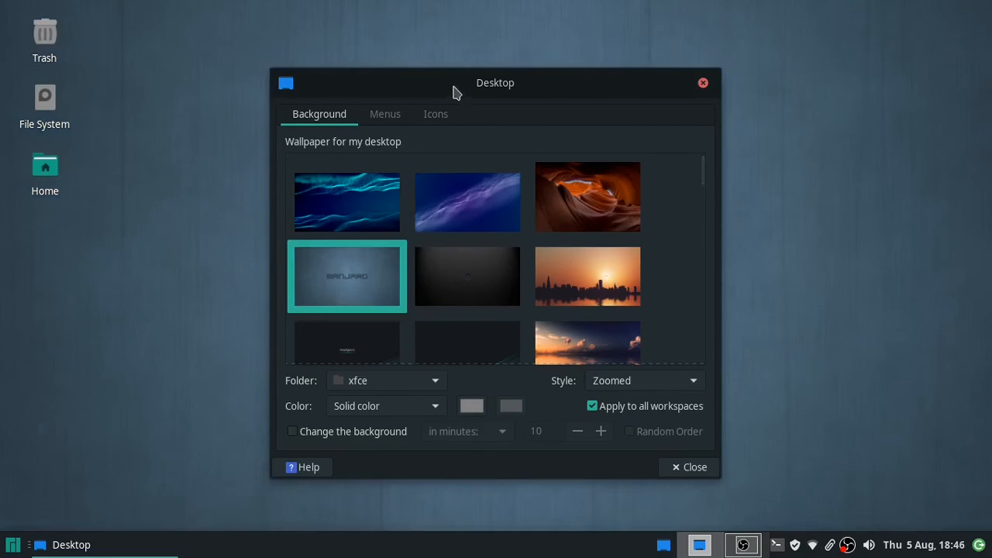
pyautogui.moveTo(454, 96); pyautogui.dragTo(492, 113)
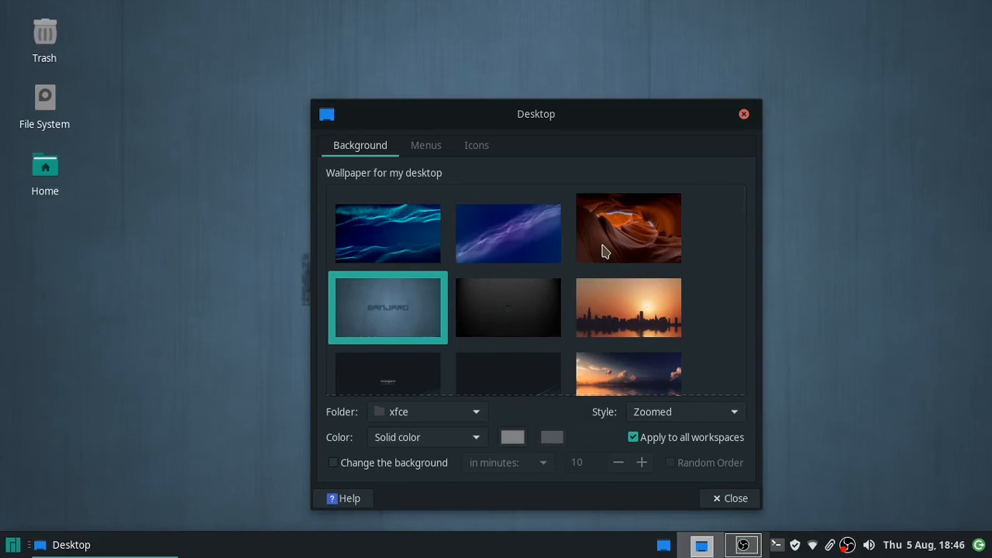
# - Try the dark teal, lighter teal and teal swirl-stripe wallpapers in turn
pyautogui.scroll(-1, 605, 252)
pyautogui.scroll(-2, 605, 252)
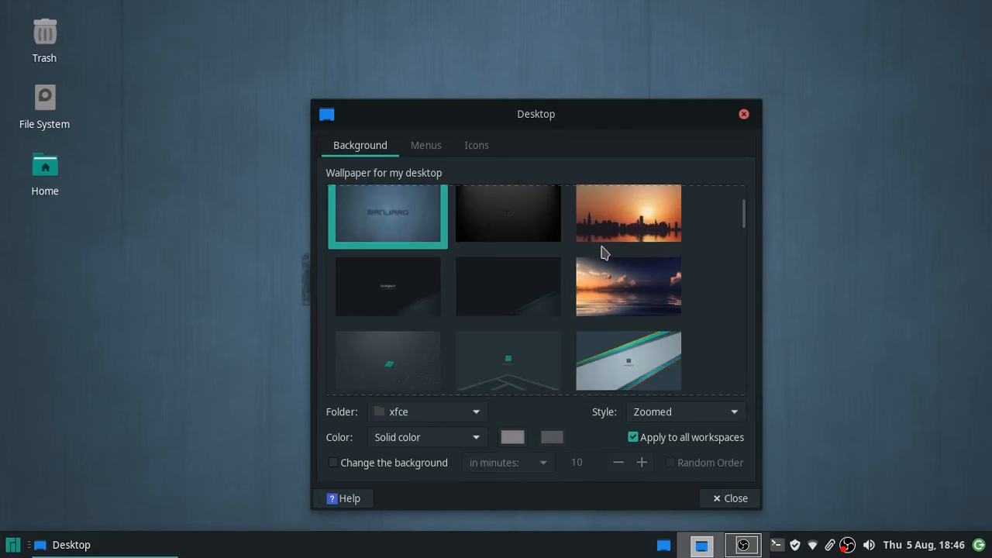
pyautogui.scroll(-1, 605, 252)
pyautogui.scroll(-1, 601, 252)
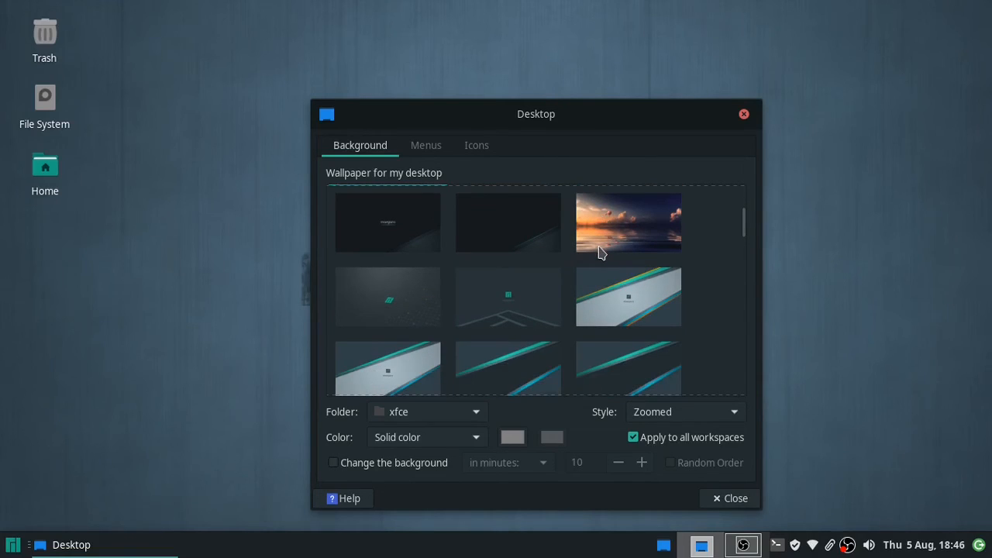
pyautogui.scroll(-1, 602, 252)
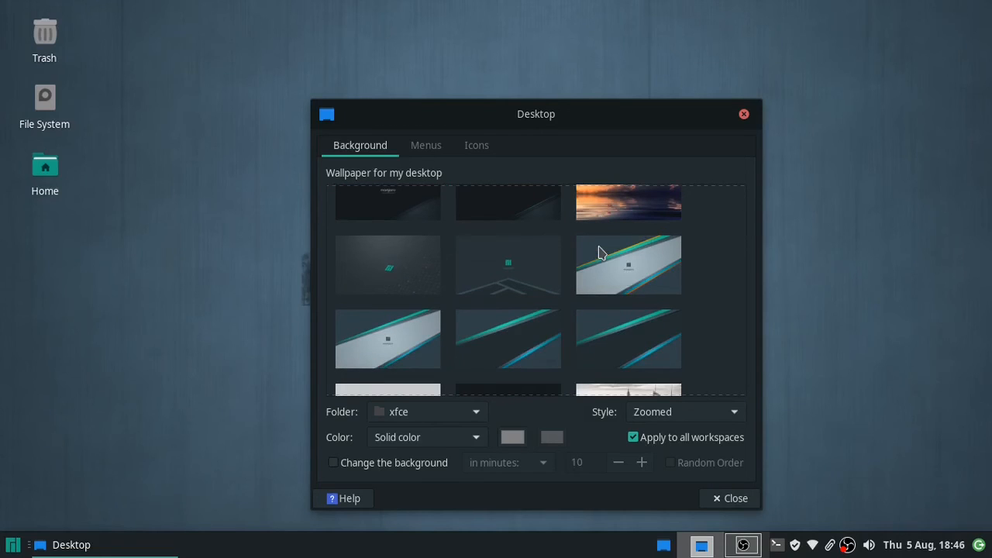
pyautogui.scroll(-1, 602, 252)
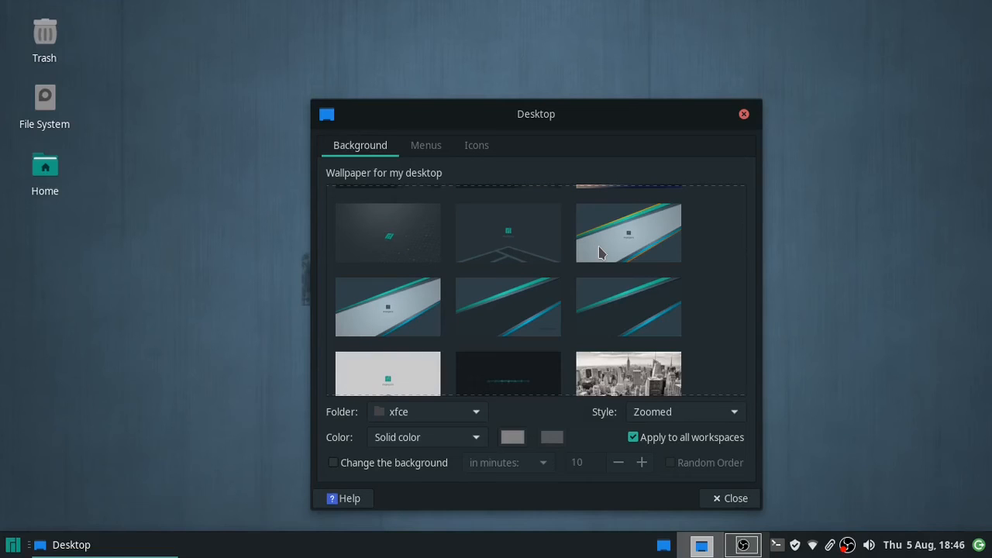
pyautogui.scroll(-3, 601, 252)
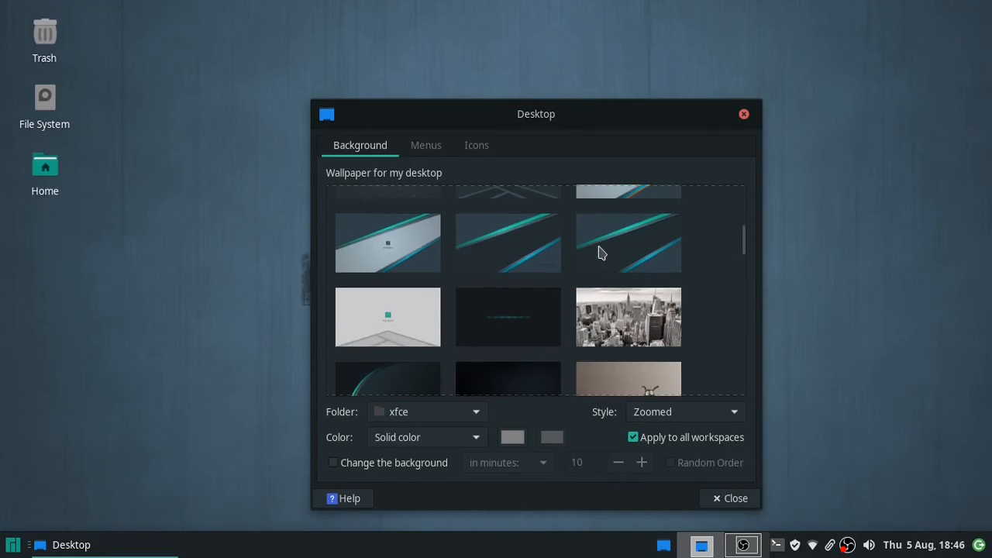
pyautogui.scroll(-2, 602, 252)
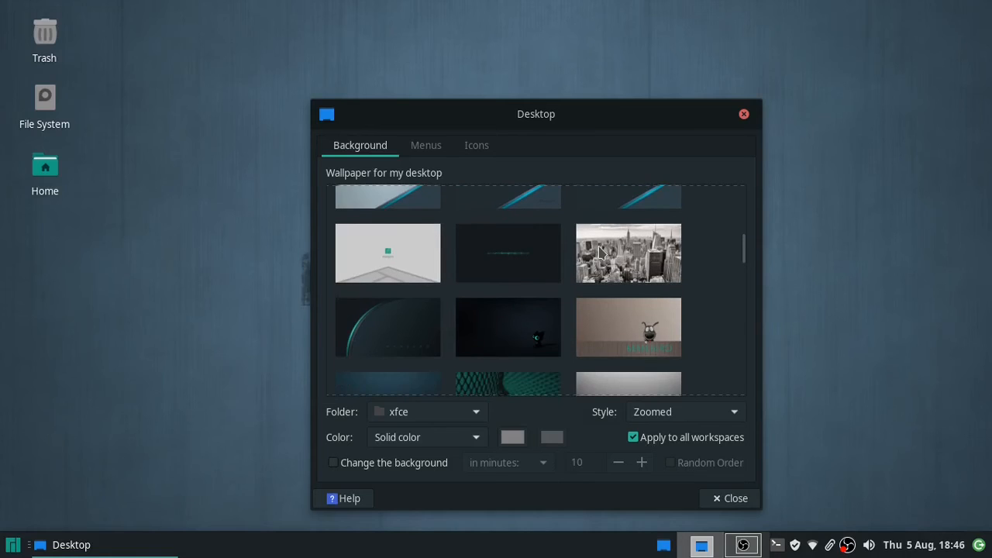
pyautogui.scroll(-1, 602, 252)
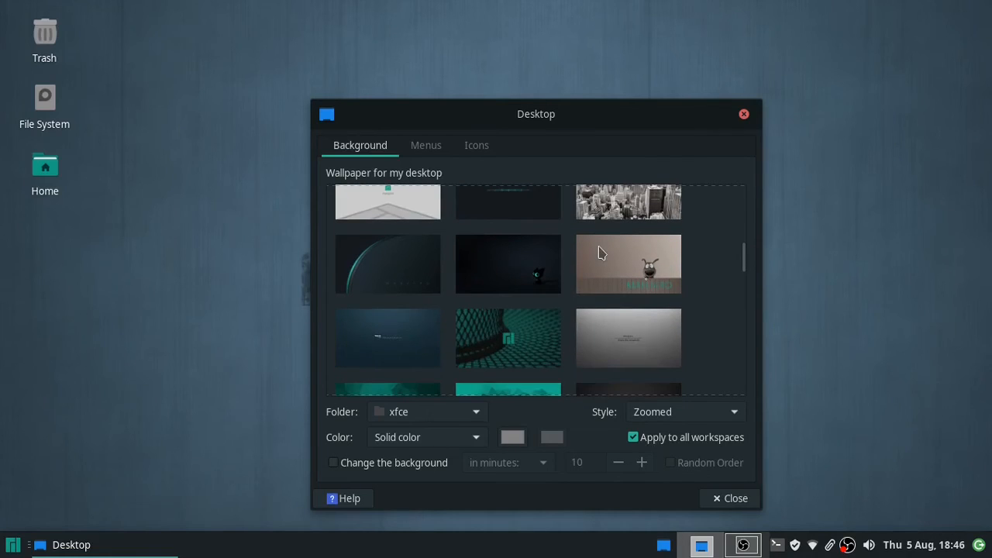
pyautogui.scroll(-1, 602, 252)
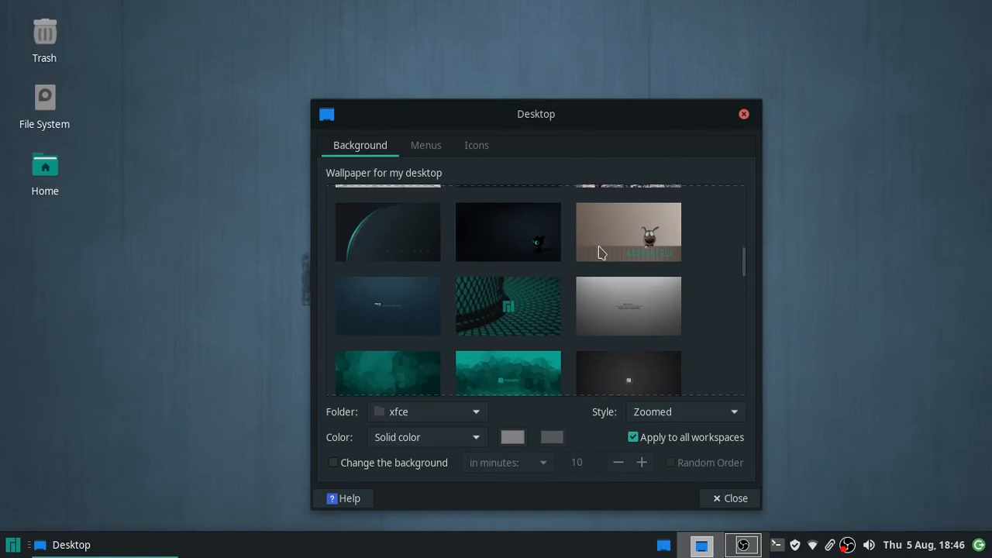
pyautogui.scroll(-1, 602, 252)
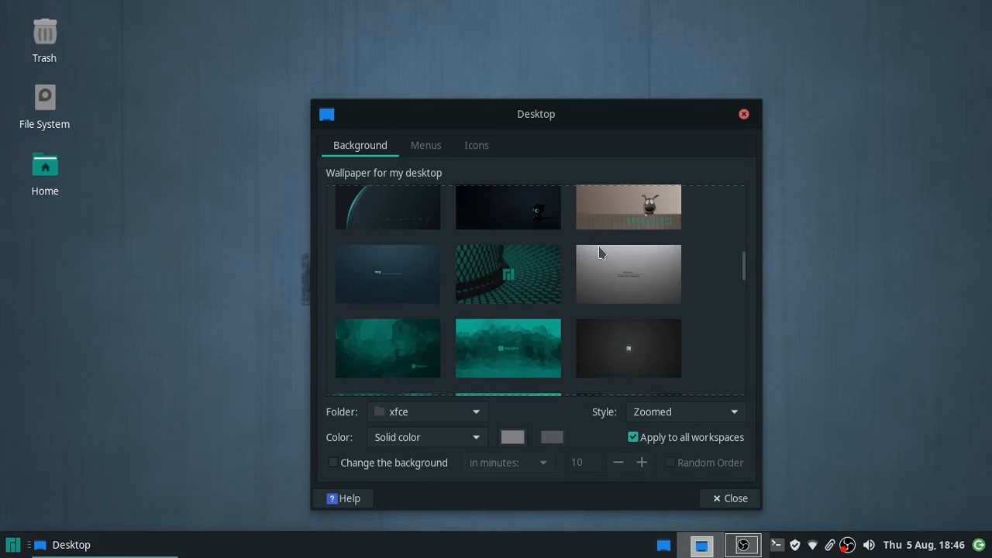
pyautogui.scroll(-1, 601, 252)
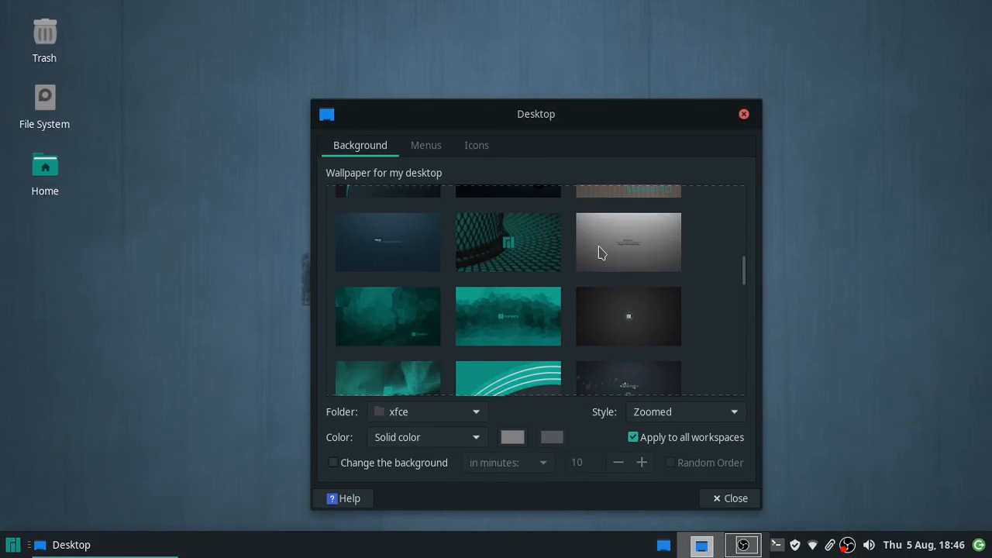
pyautogui.click(432, 320)
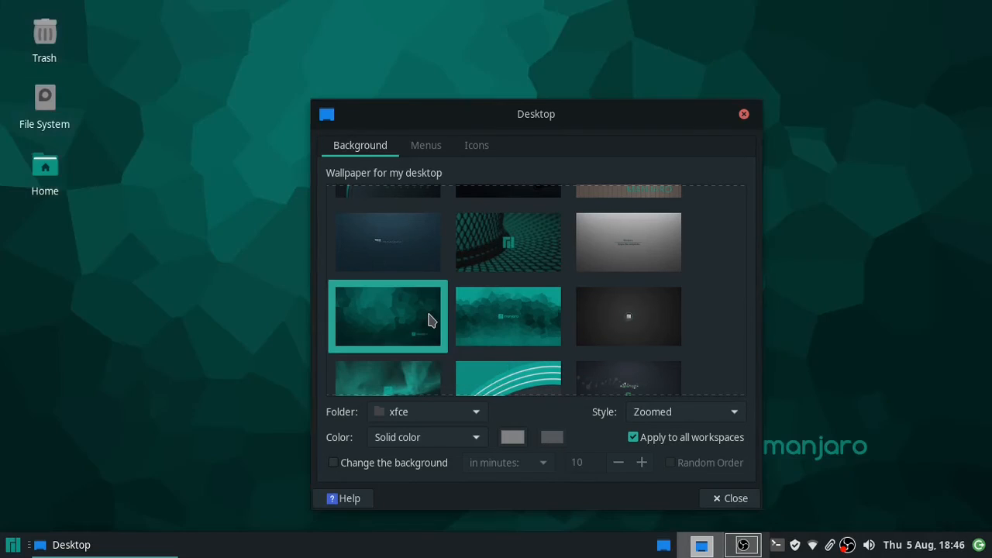
pyautogui.click(481, 319)
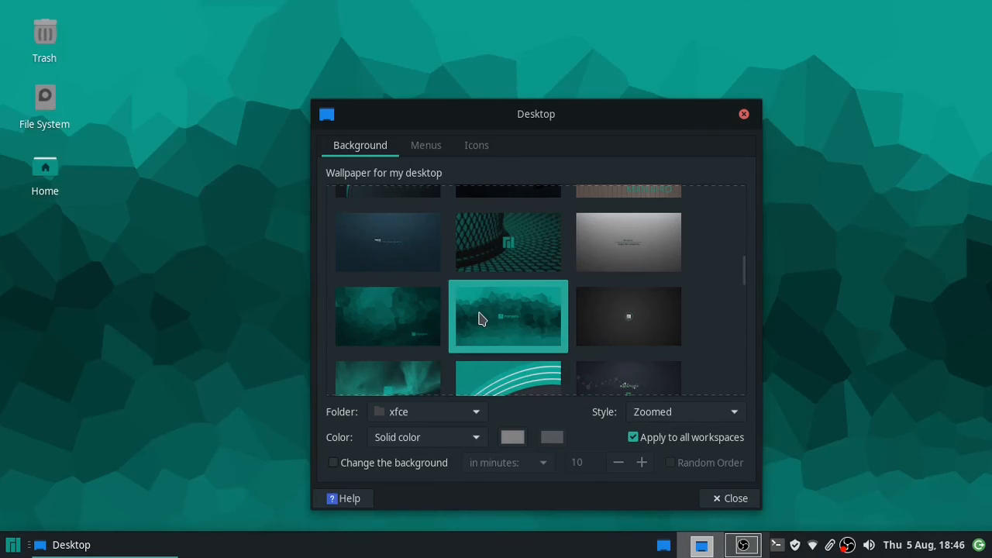
pyautogui.click(476, 369)
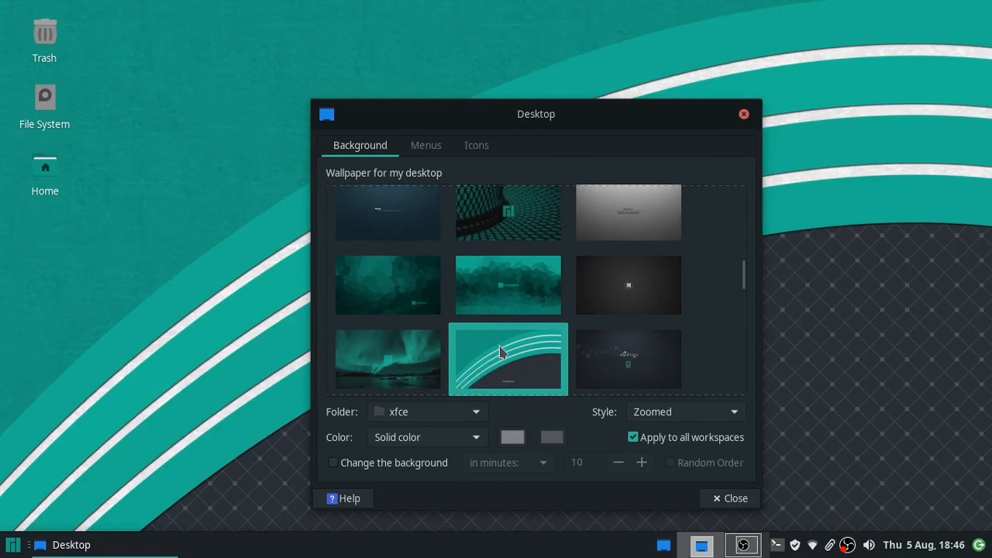
# - Scroll further down and apply the neon Manjaro logo wallpaper
pyautogui.scroll(-2, 502, 353)
pyautogui.scroll(-1, 503, 352)
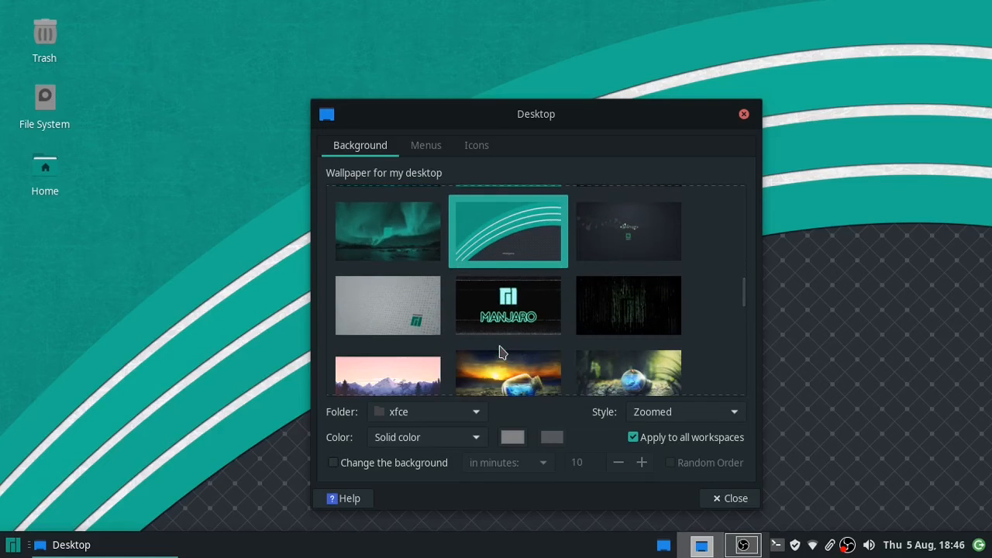
pyautogui.click(508, 314)
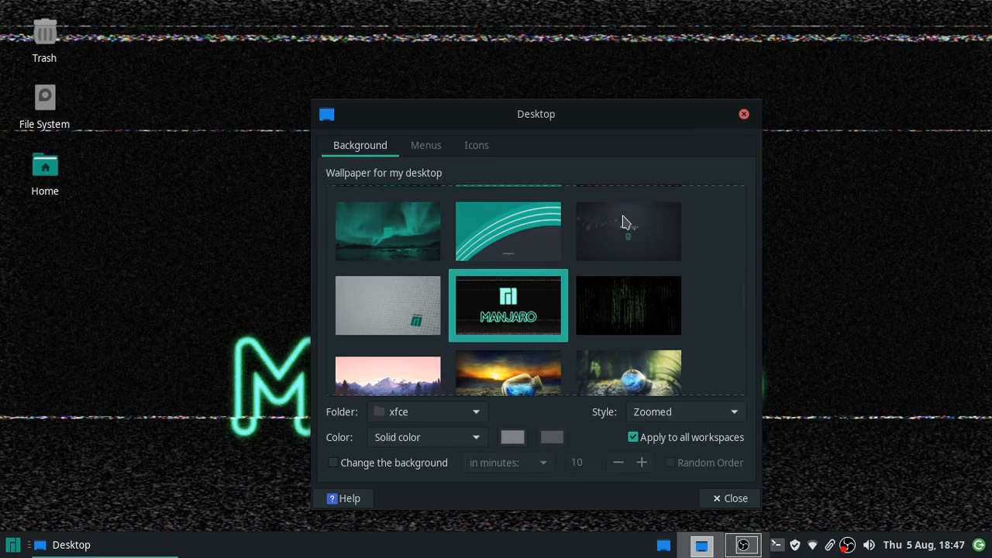
# - Move the settings window aside to view the neon wallpaper, then apply the green falling-code image
pyautogui.moveTo(597, 113); pyautogui.dragTo(645, 468)
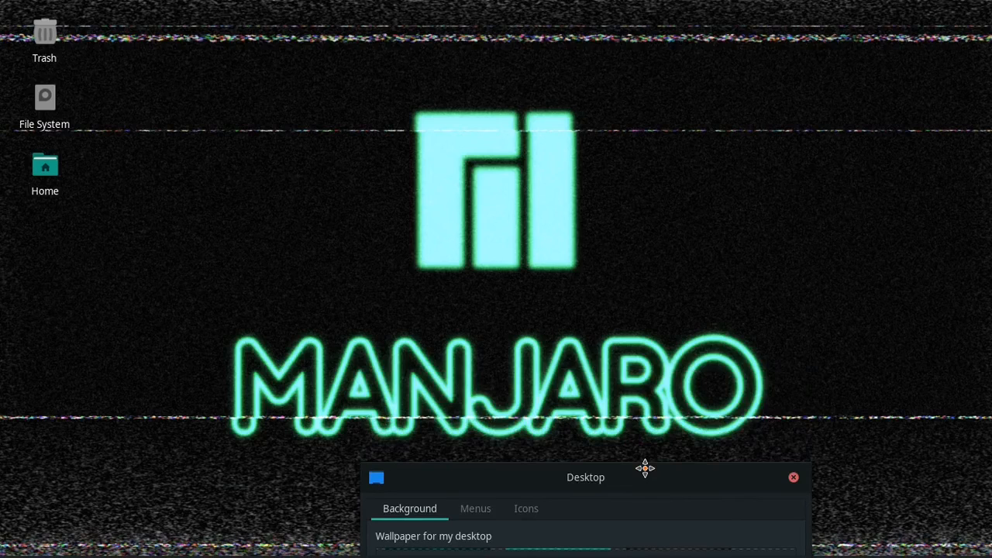
pyautogui.moveTo(645, 468); pyautogui.dragTo(631, 115)
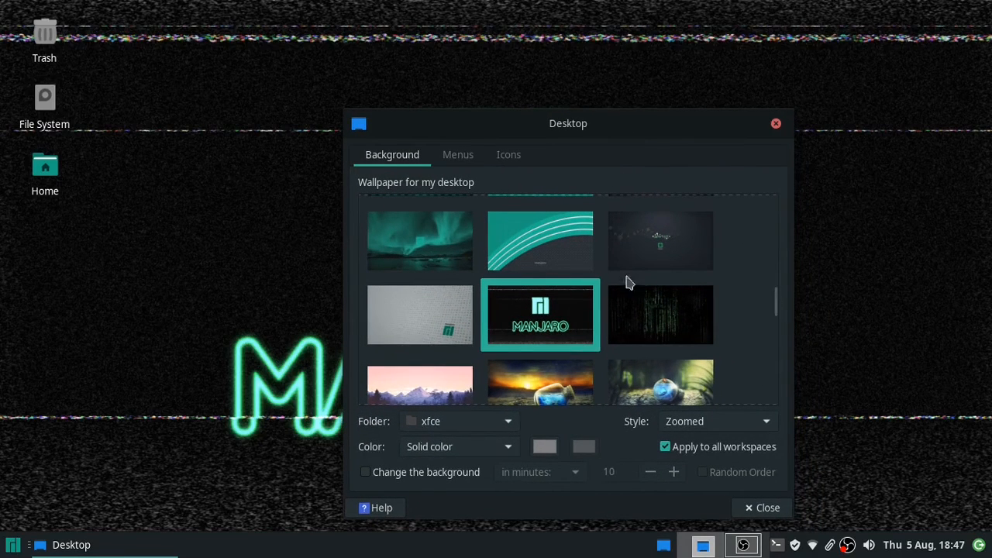
pyautogui.click(638, 314)
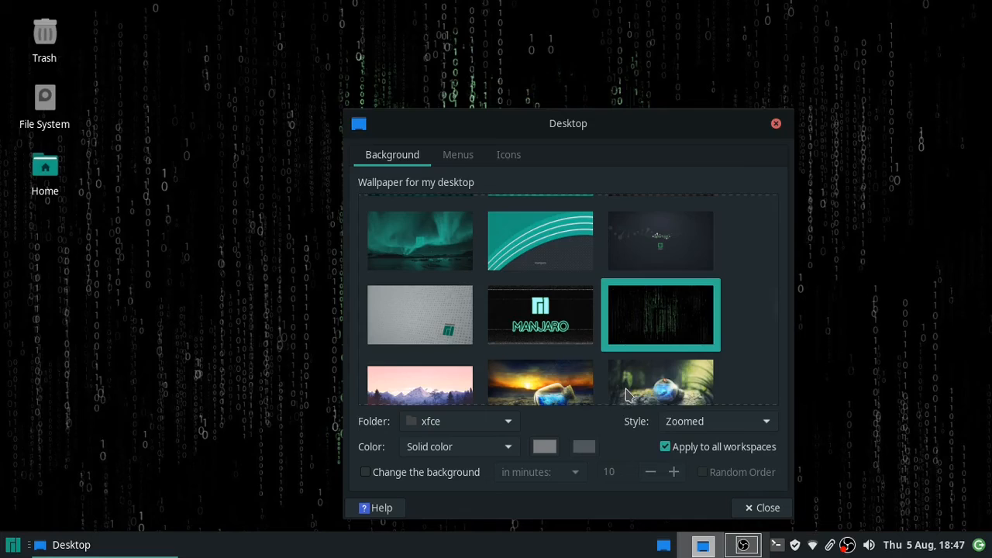
# - Scroll to the end of the wallpaper grid, then close Desktop settings
pyautogui.scroll(-2, 628, 395)
pyautogui.scroll(-1, 628, 395)
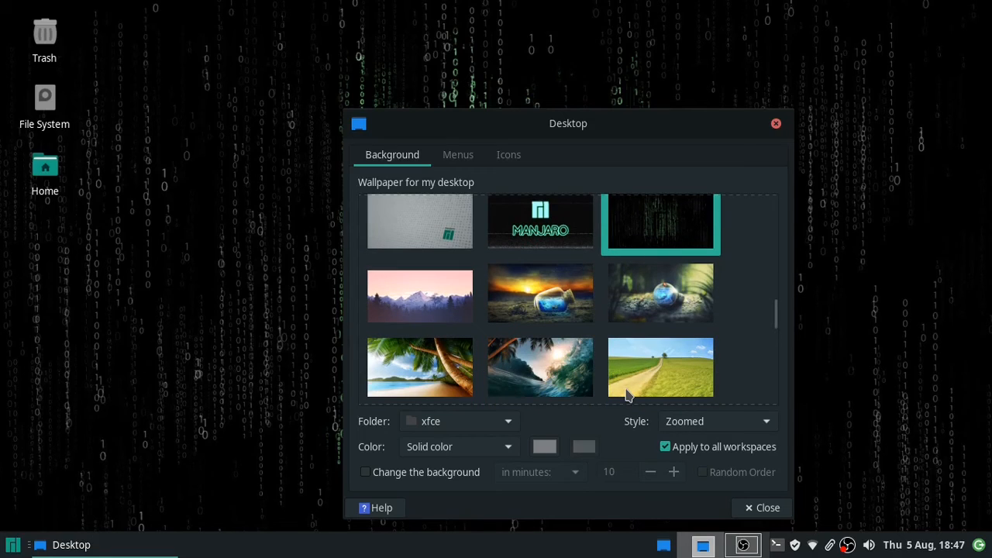
pyautogui.scroll(-1, 628, 396)
pyautogui.scroll(-1, 627, 395)
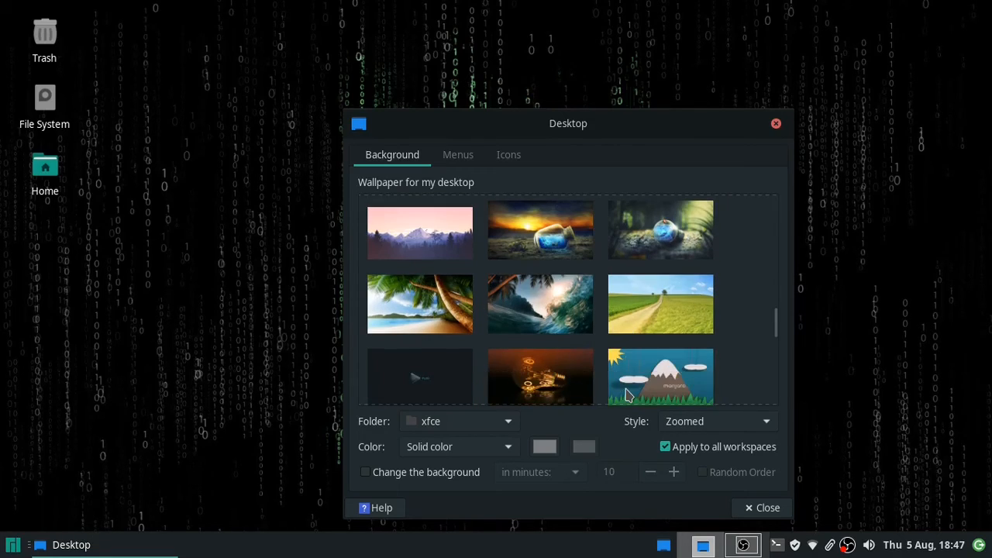
pyautogui.scroll(-4, 628, 396)
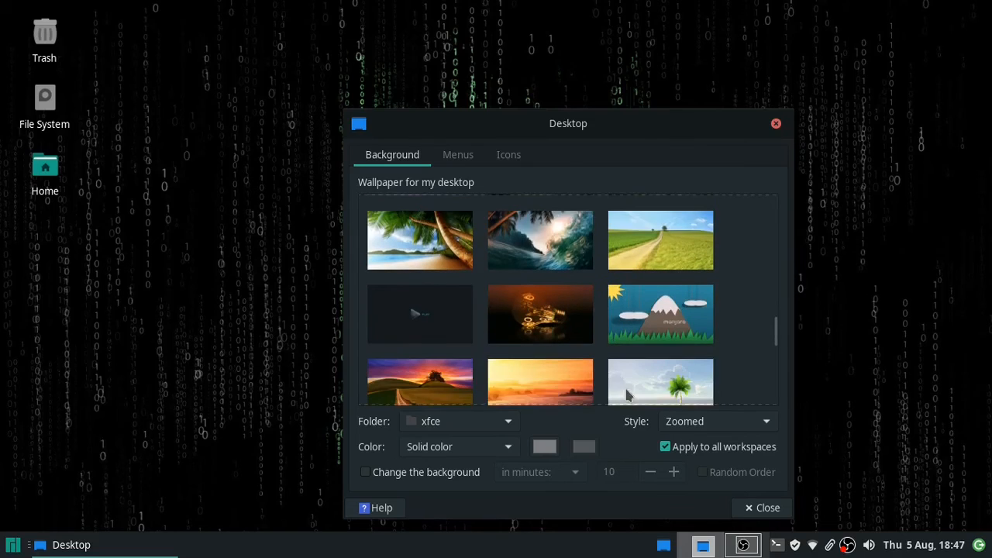
pyautogui.scroll(-5, 628, 395)
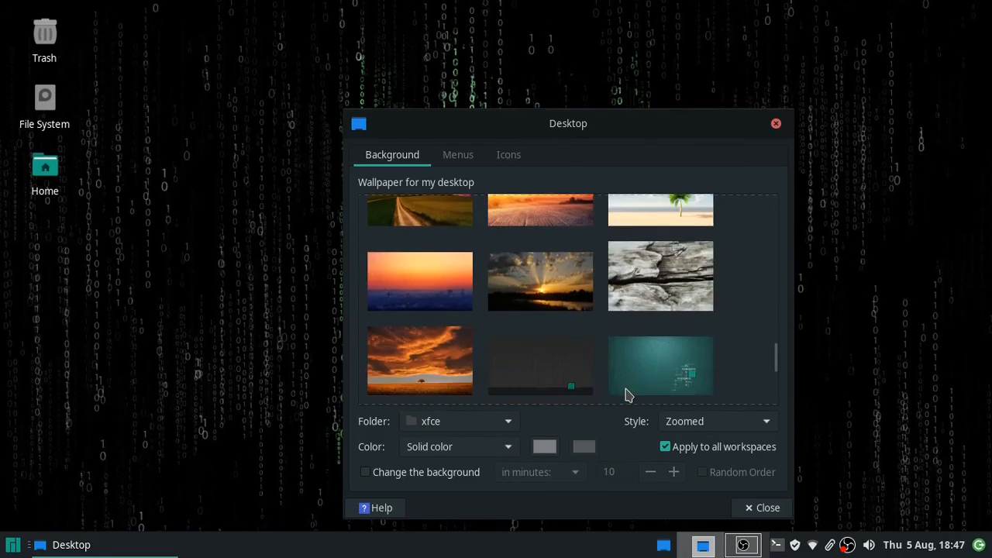
pyautogui.scroll(-2, 628, 395)
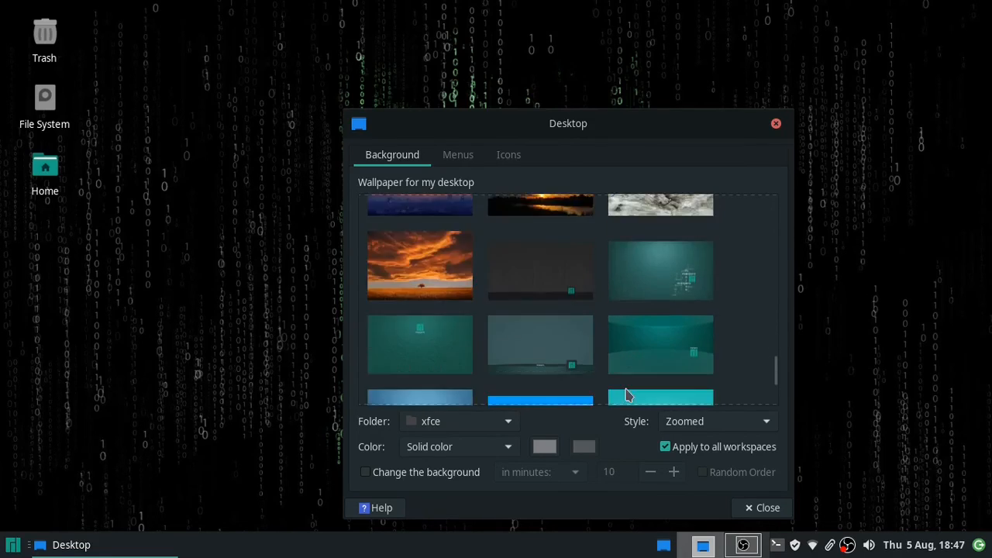
pyautogui.scroll(-1, 628, 396)
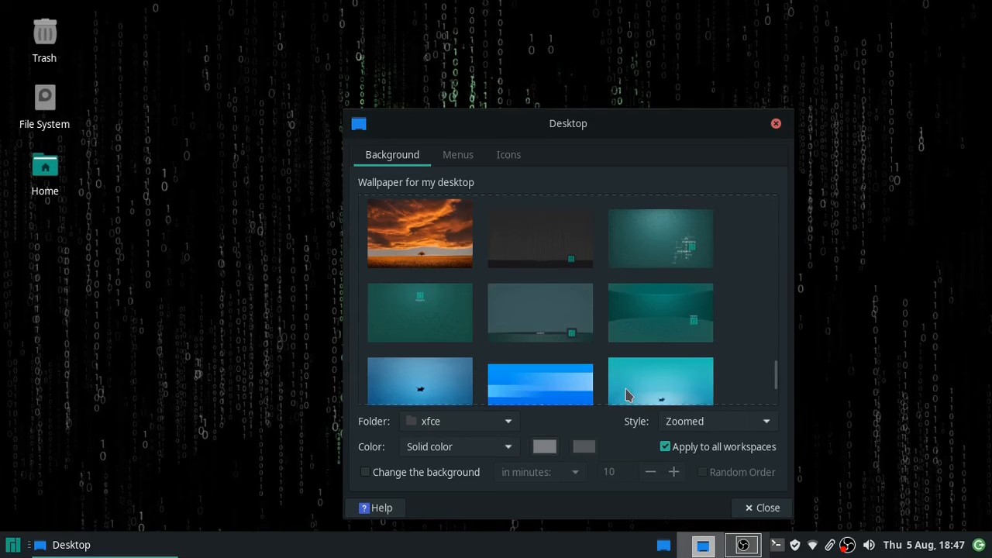
pyautogui.scroll(-1, 628, 395)
pyautogui.scroll(-1, 628, 396)
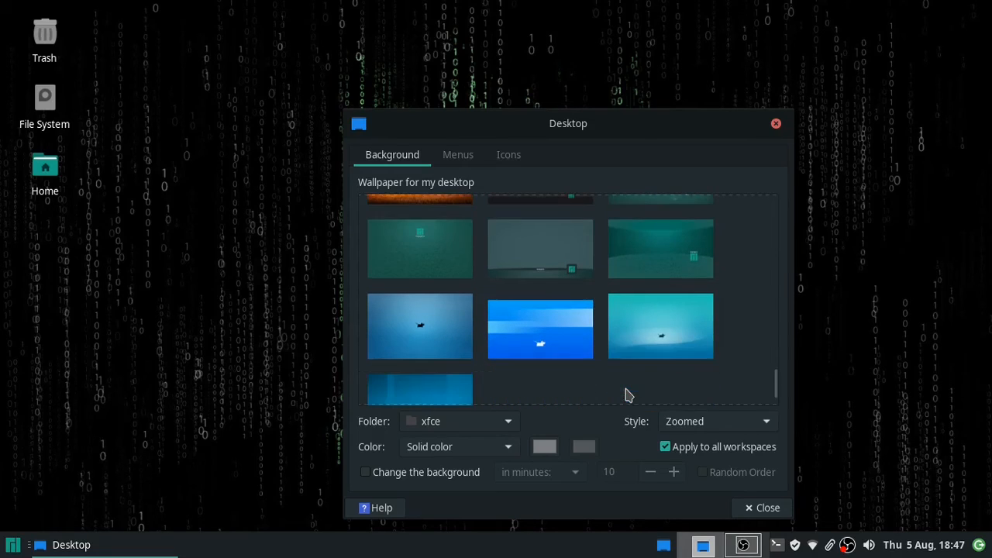
pyautogui.scroll(-1, 628, 396)
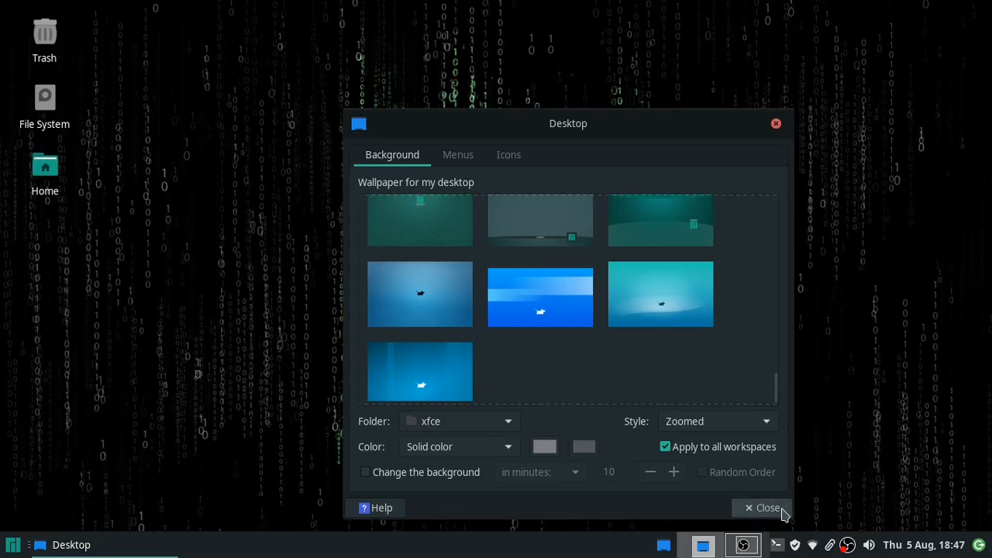
pyautogui.click(775, 509)
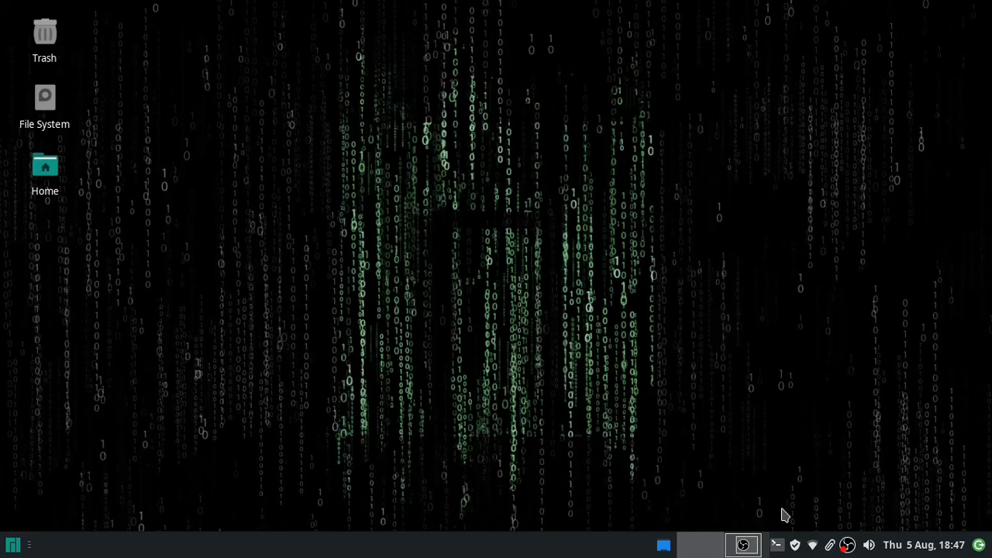